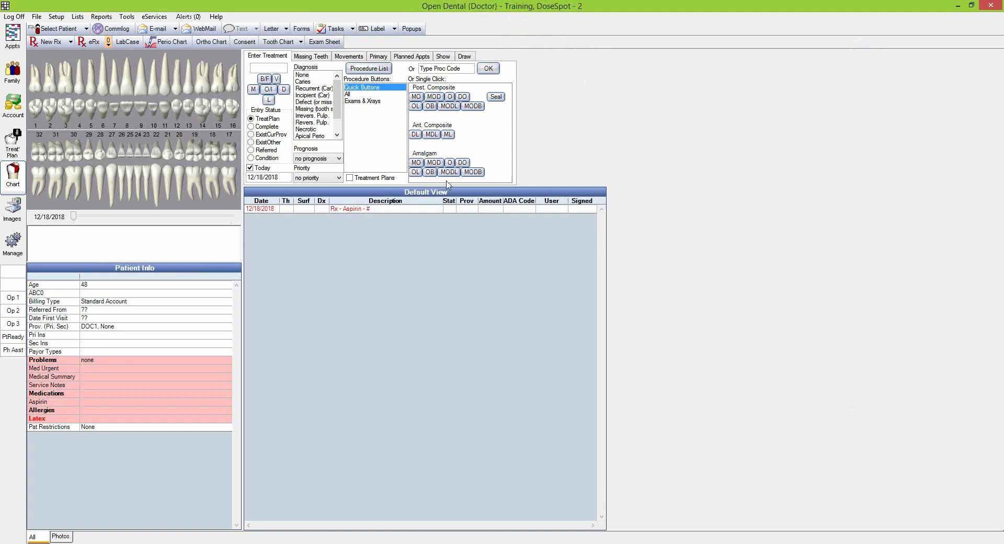
Select the Aspirin Rx row in the chart and launch DoseSpot eRx for the training patient
click(366, 209)
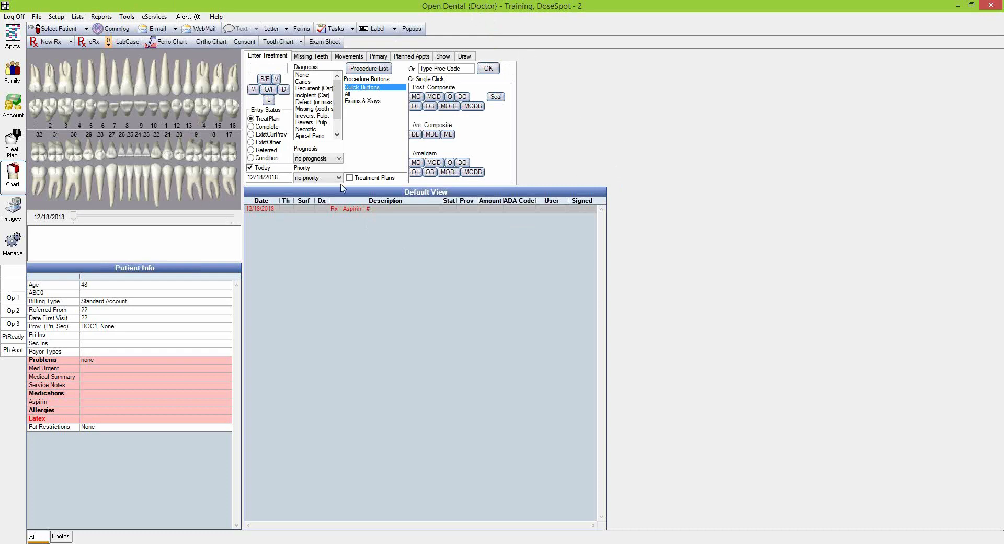
click(8, 175)
click(100, 46)
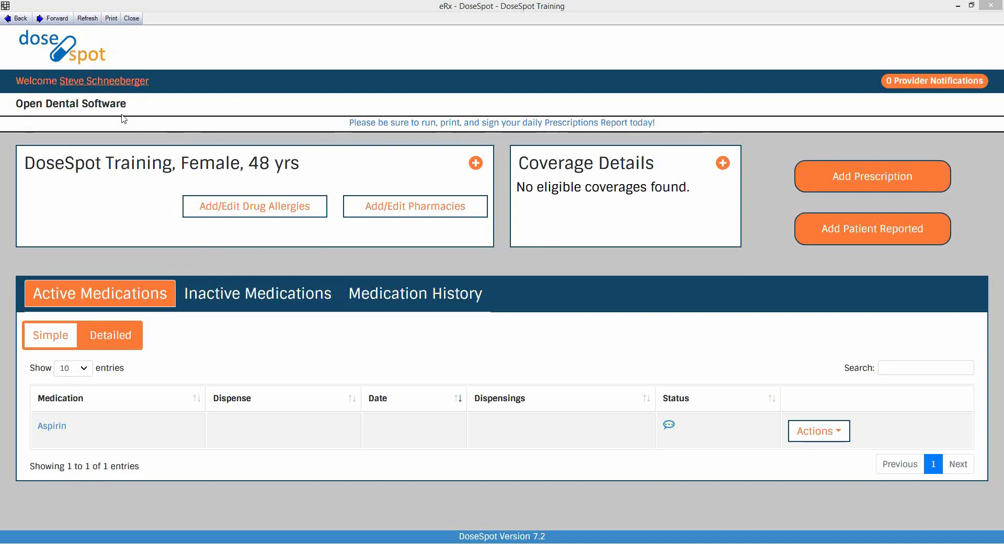
Highlight the patient's name and sex in the eRx header, then expand the patient details panel
click(31, 164)
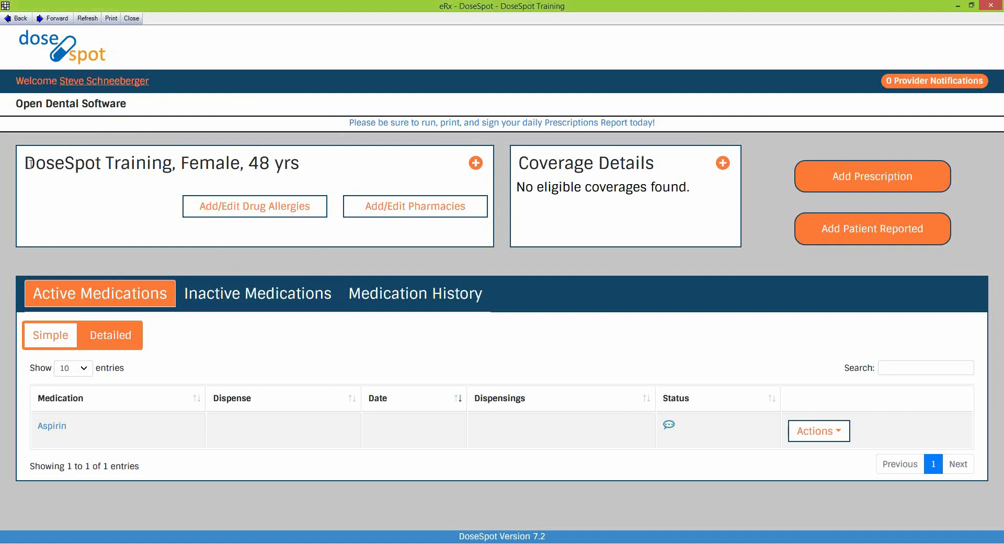
drag(30, 163, 146, 174)
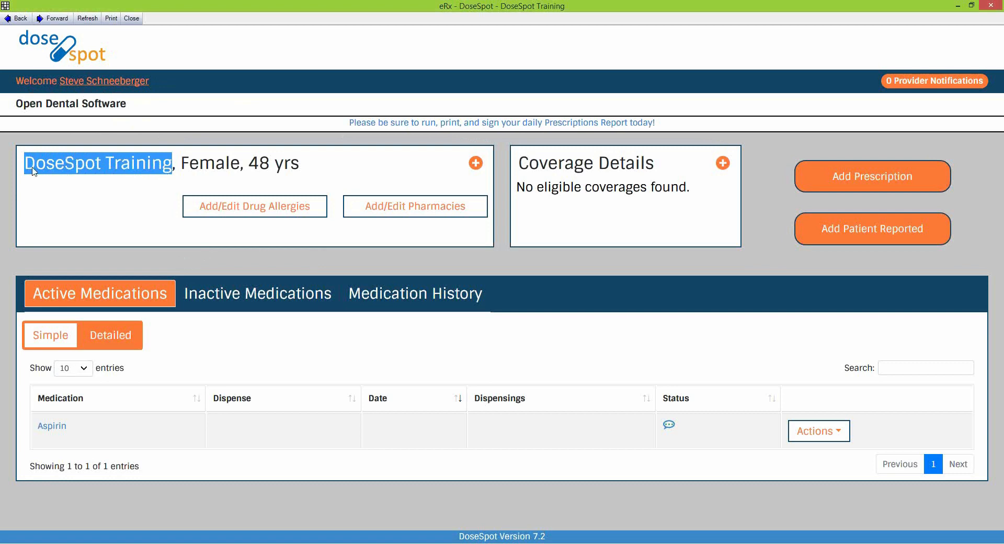
drag(182, 157, 299, 171)
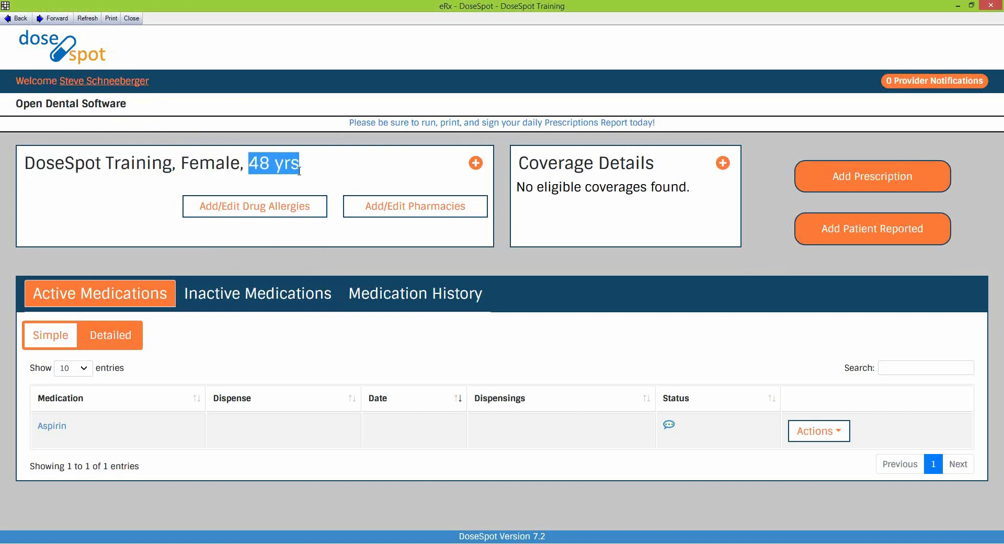
click(475, 165)
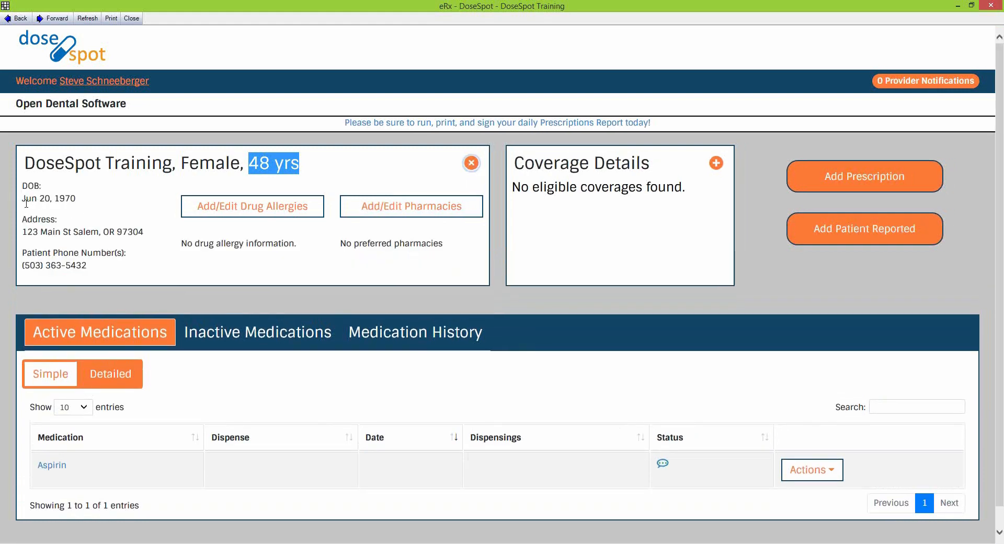
Highlight the patient's date of birth, address and phone, then open Add/Edit Drug Allergies
drag(24, 200, 76, 199)
drag(23, 232, 143, 232)
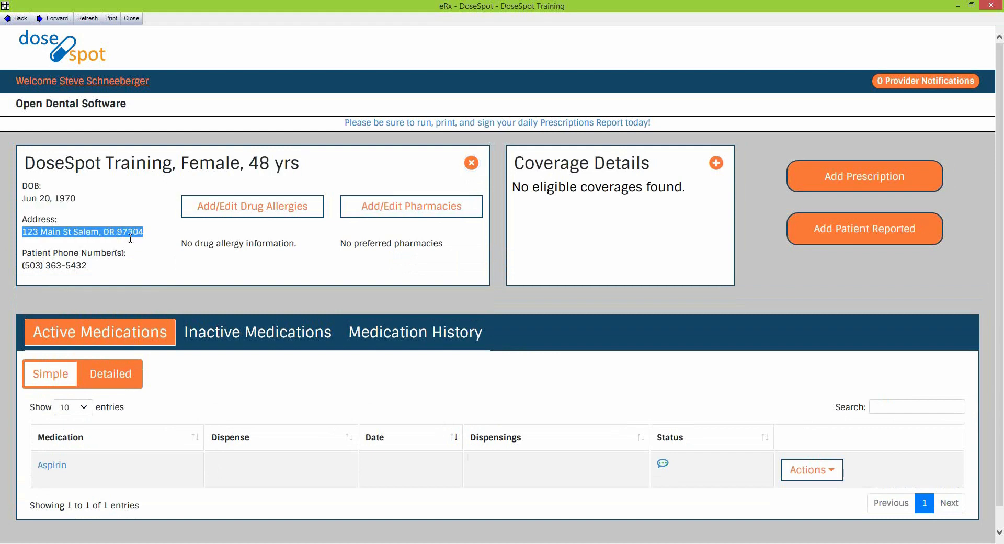
drag(87, 265, 26, 265)
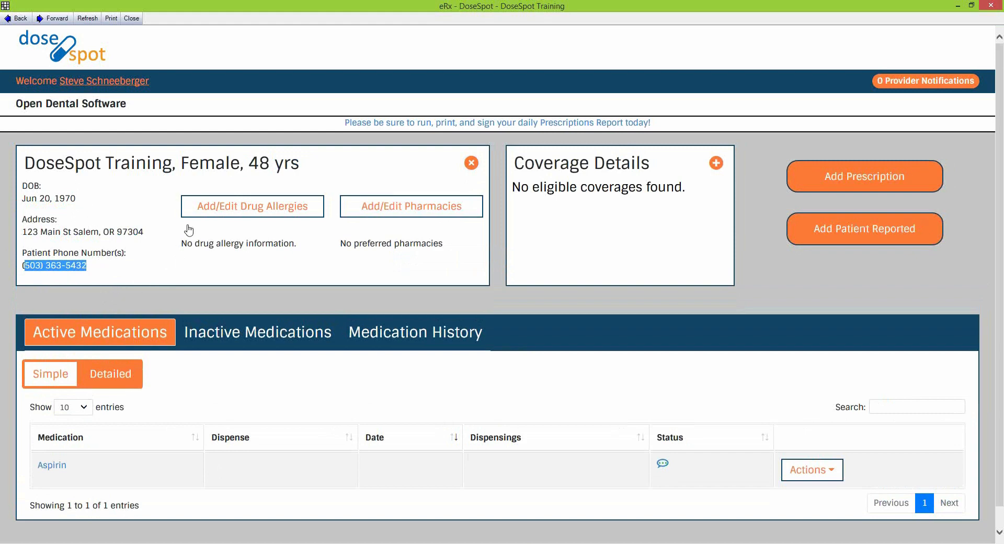
click(245, 210)
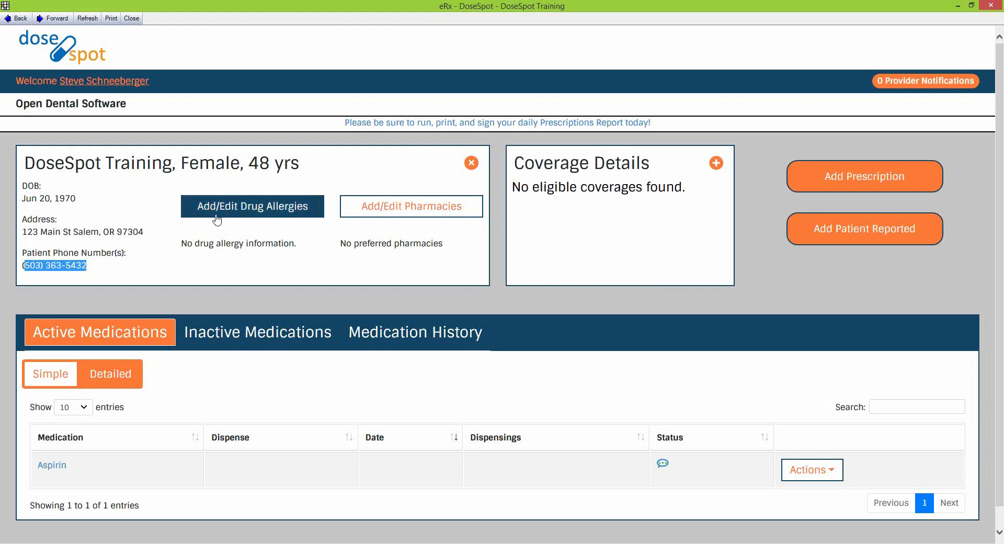
click(250, 214)
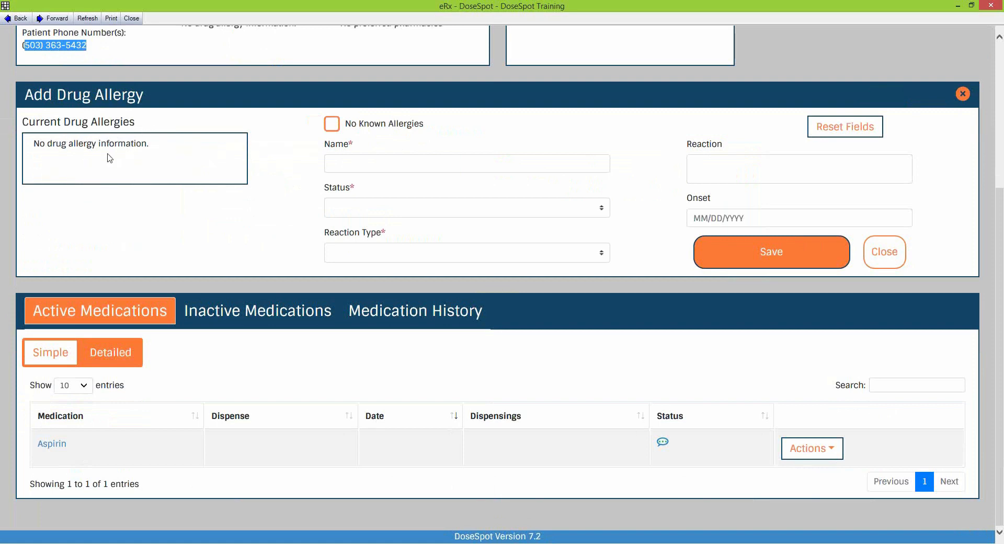
Add an Active Amoxicillin drug allergy with reaction type Allergy and save it
click(379, 165)
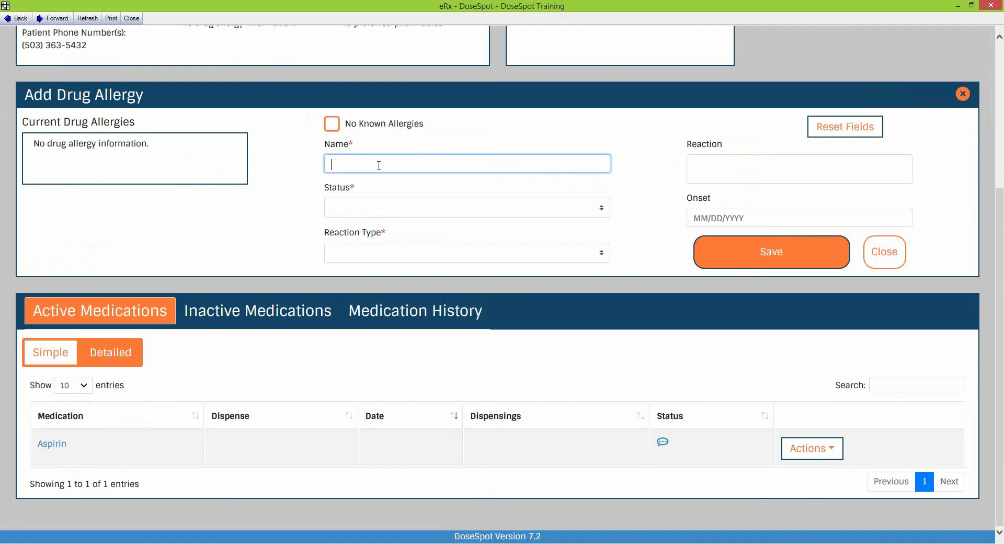
text(amo)
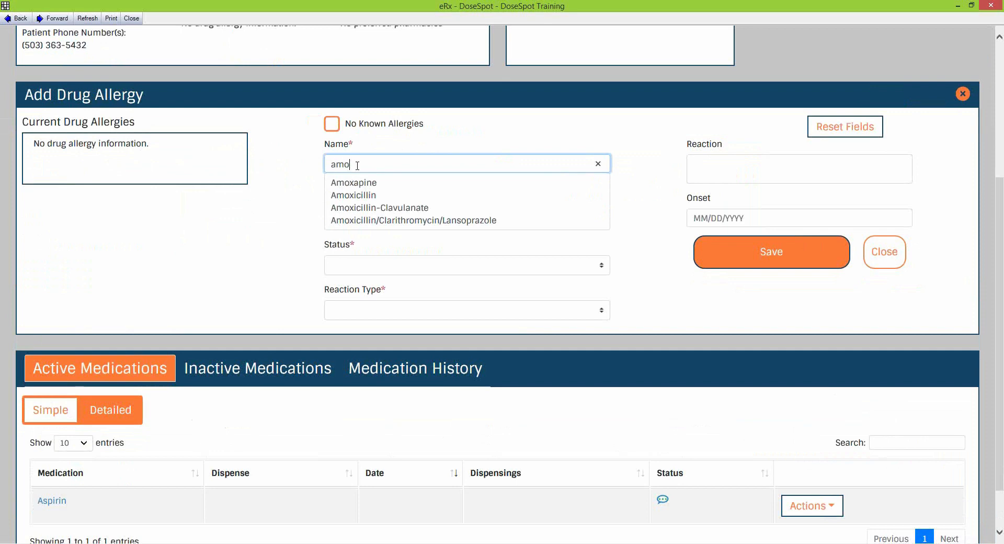
click(352, 196)
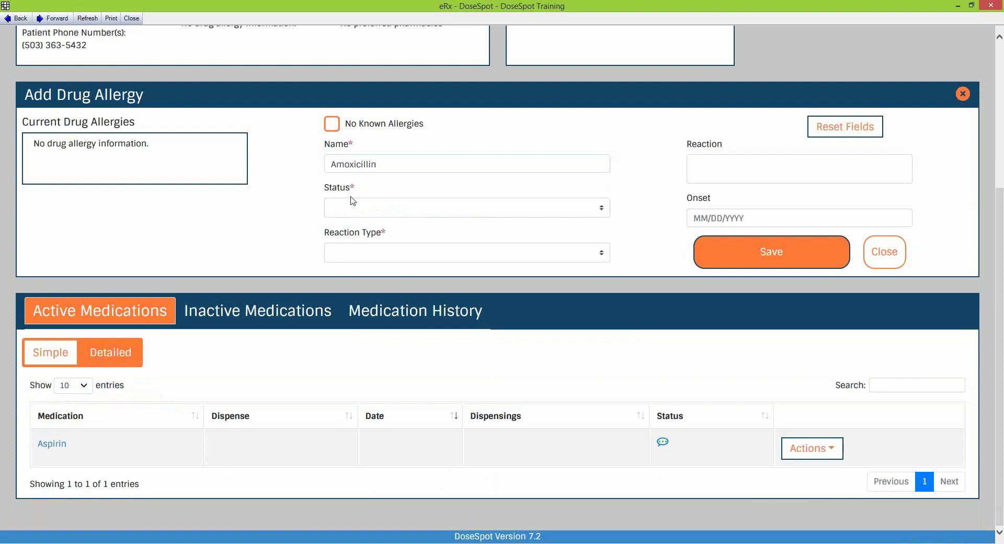
click(536, 210)
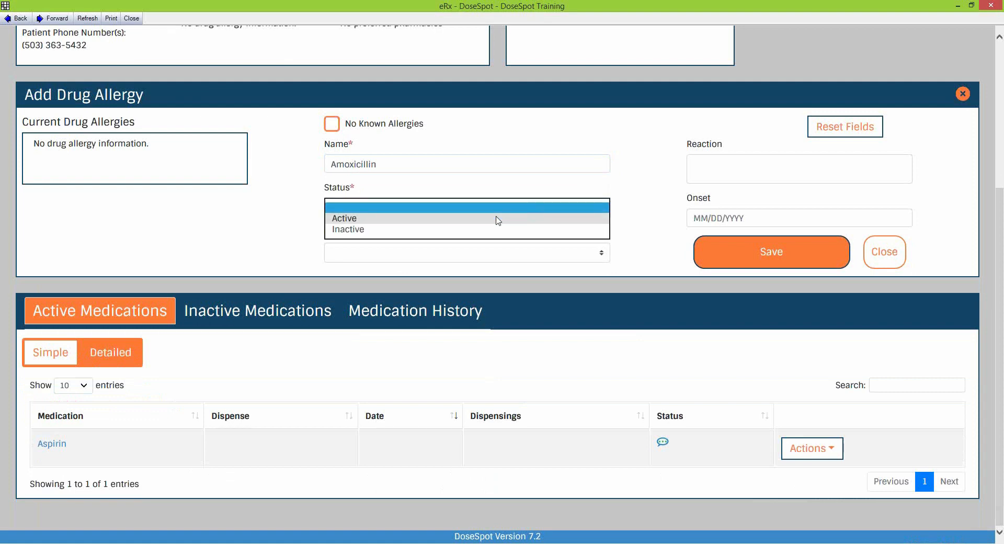
click(345, 220)
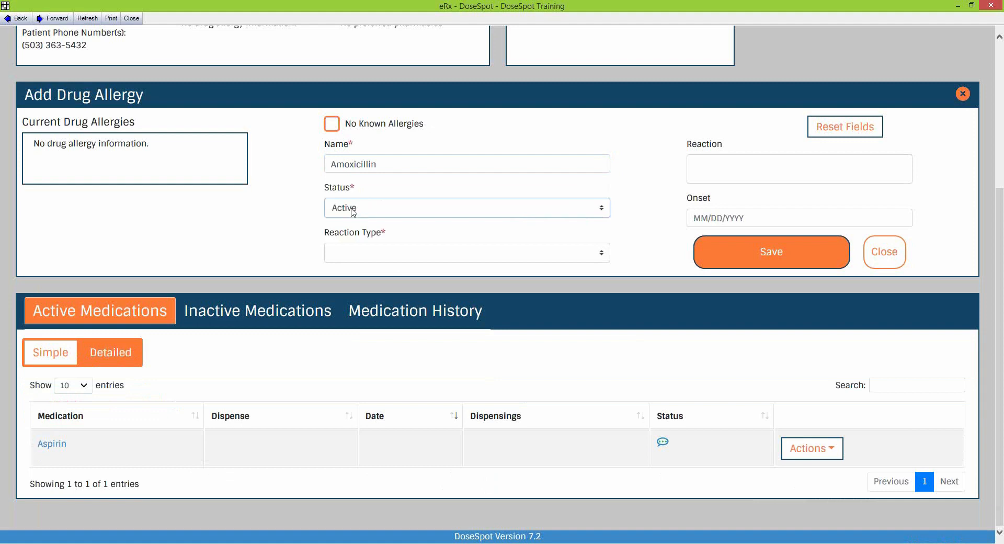
click(578, 254)
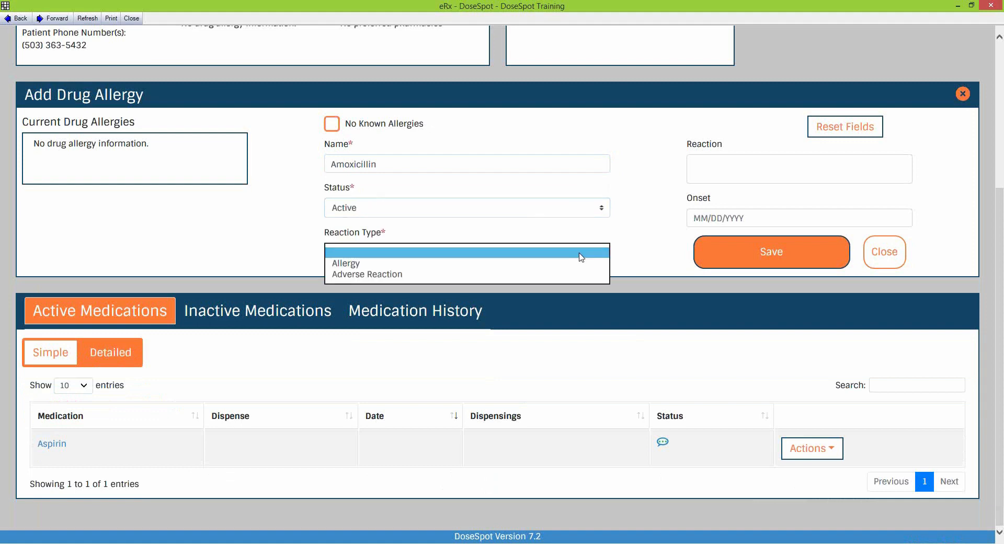
click(354, 263)
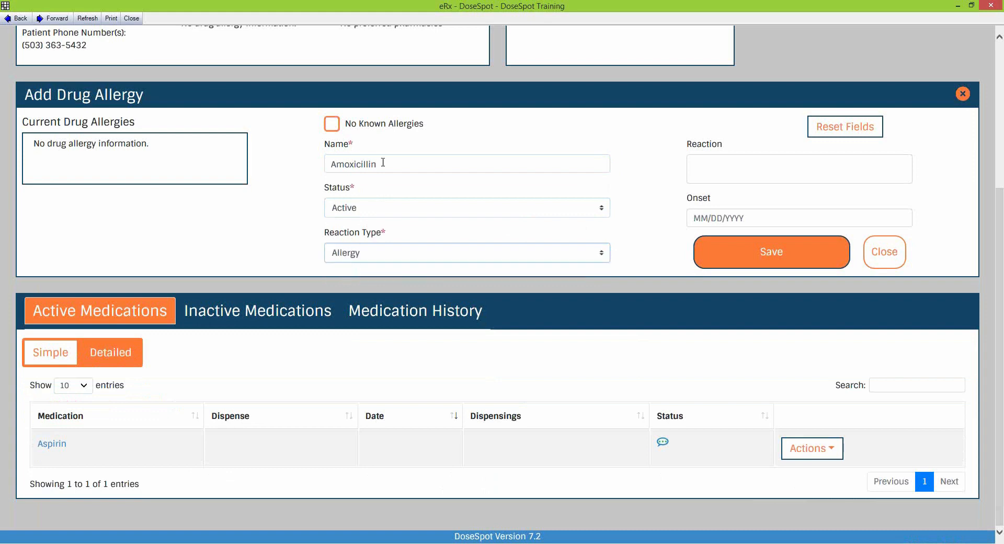
click(726, 170)
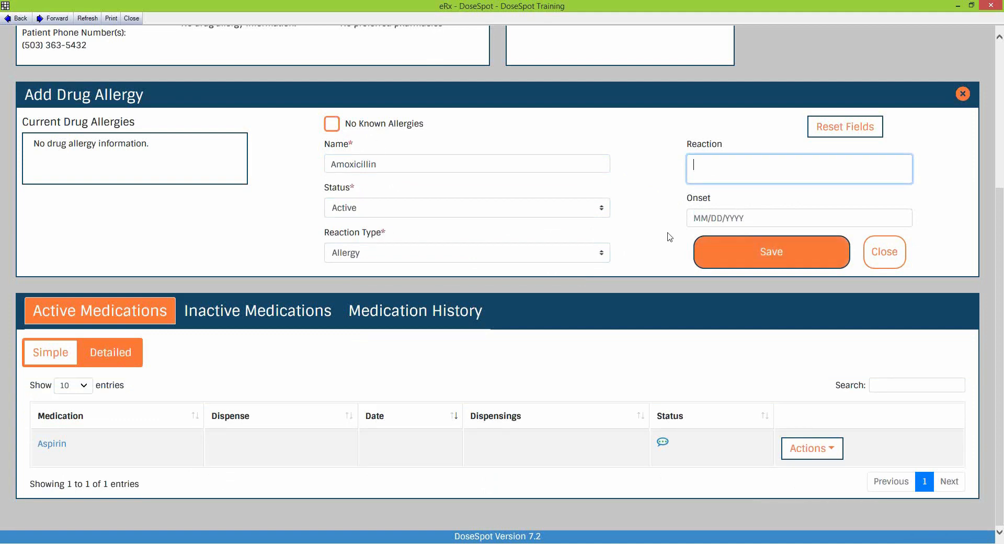
click(774, 258)
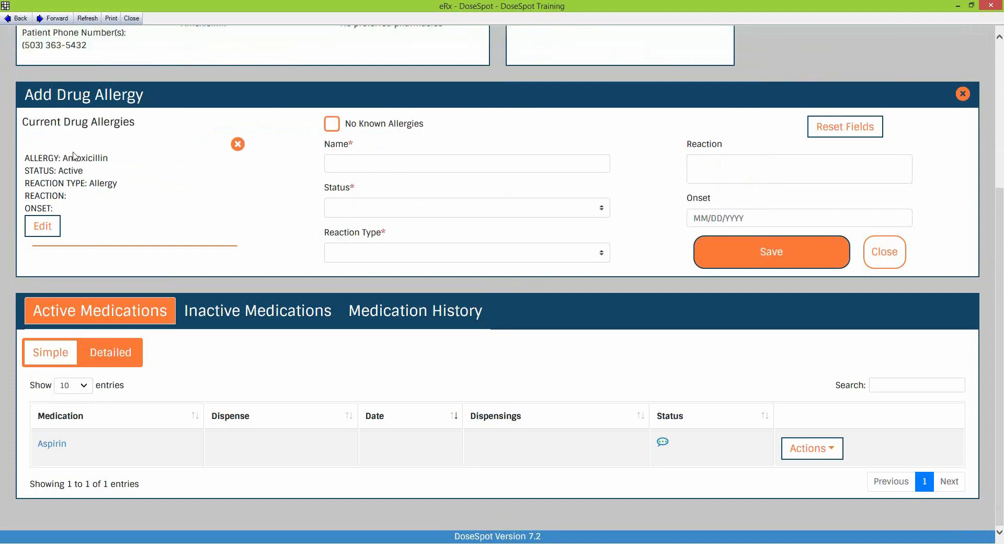
Close the Add Drug Allergy form and confirm Amoxicillin appears under the patient's allergies
drag(63, 158, 110, 167)
scroll(308, 194, up, 3)
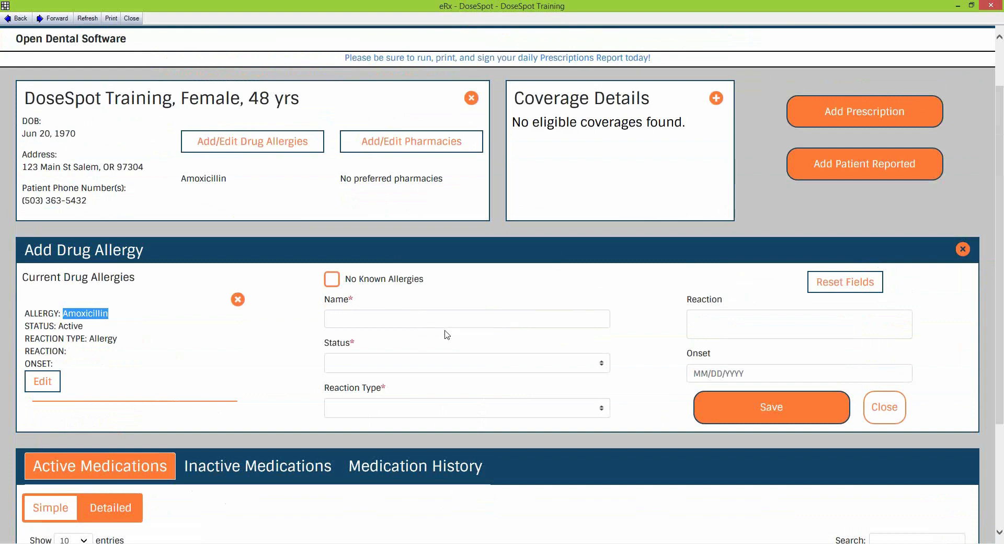
click(894, 412)
drag(186, 222, 247, 235)
click(184, 225)
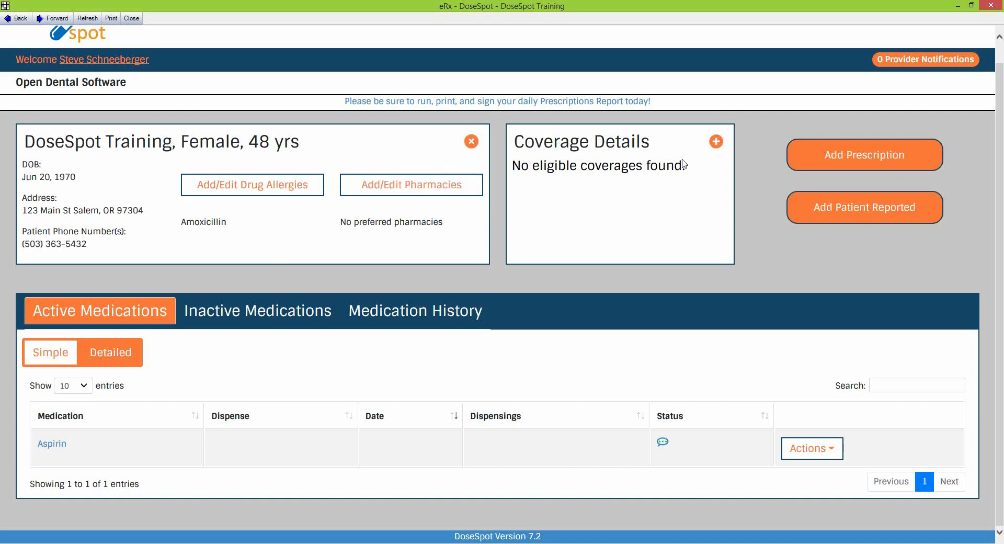
Highlight the Coverage Details heading and review Aspirin in the Active Medications list
drag(515, 141, 650, 148)
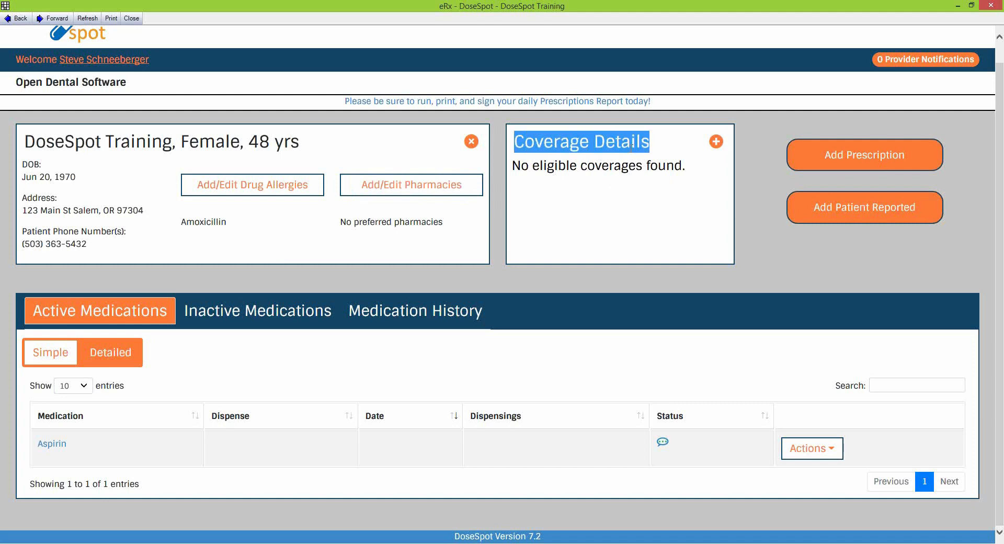
click(675, 202)
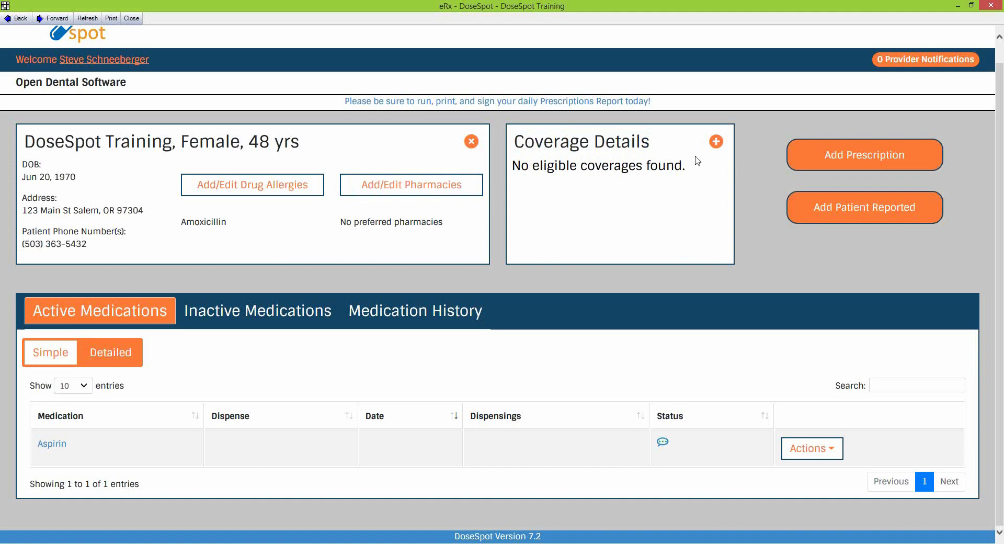
drag(519, 142, 645, 150)
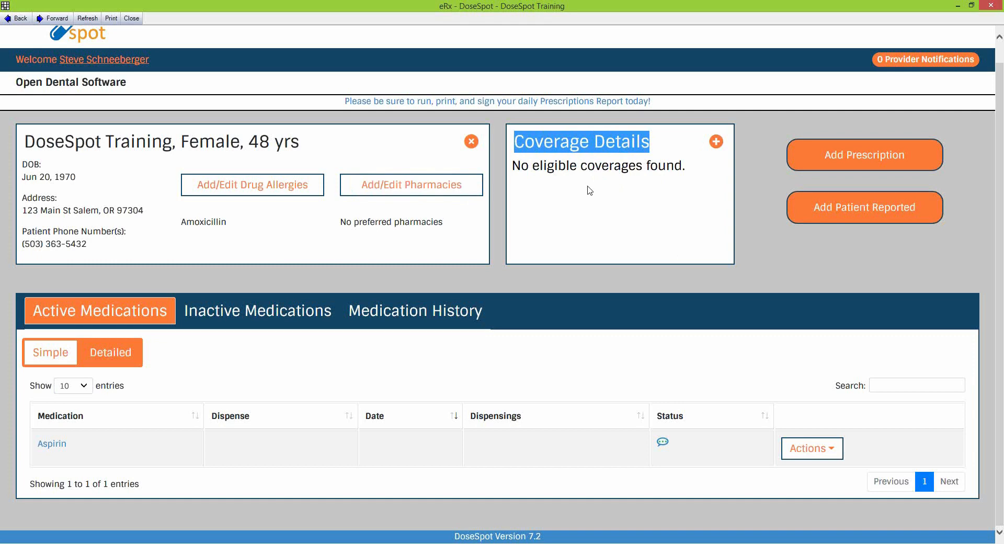
click(623, 197)
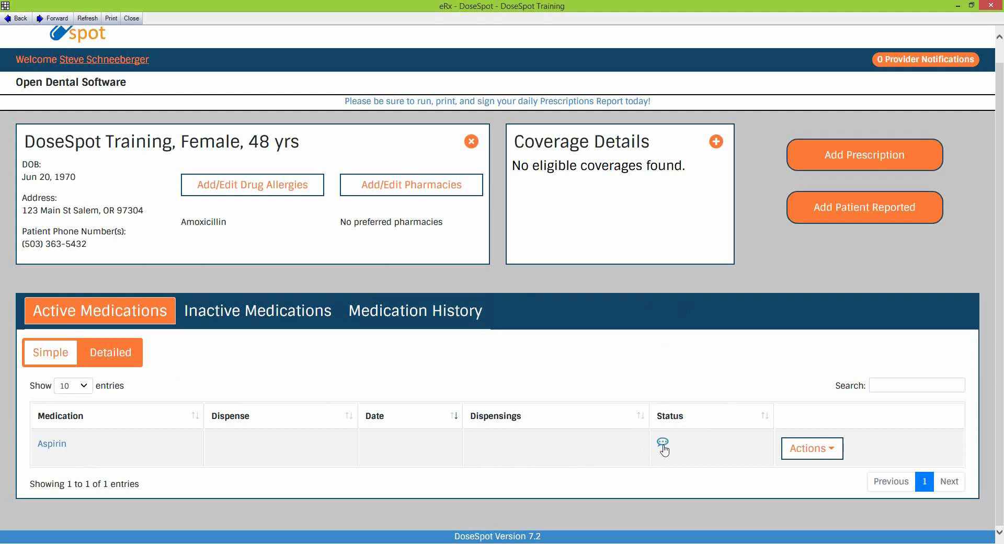
mouse_move(663, 448)
Review Aspirin's Self Reported Medication Log, noting its Active status and date, then close it
click(663, 446)
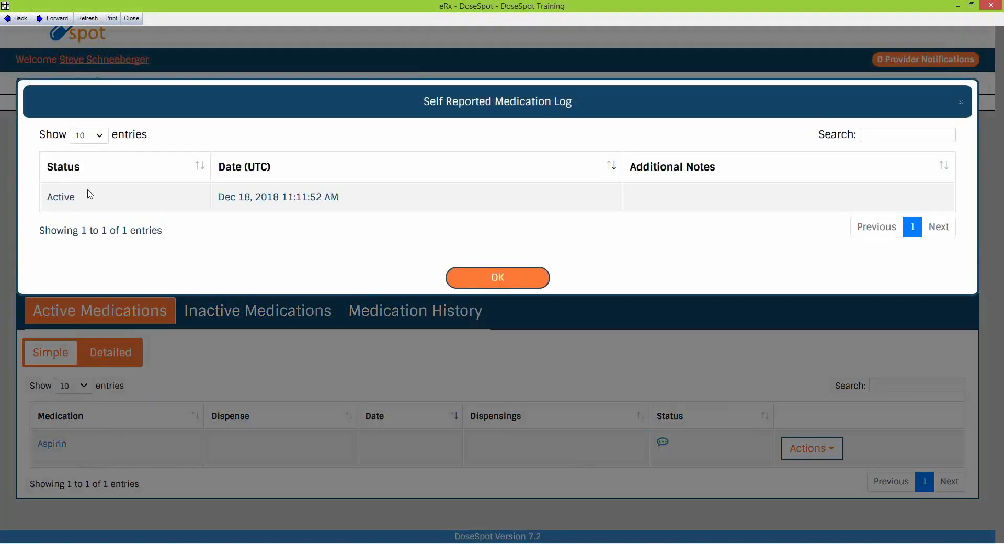
drag(47, 199, 75, 200)
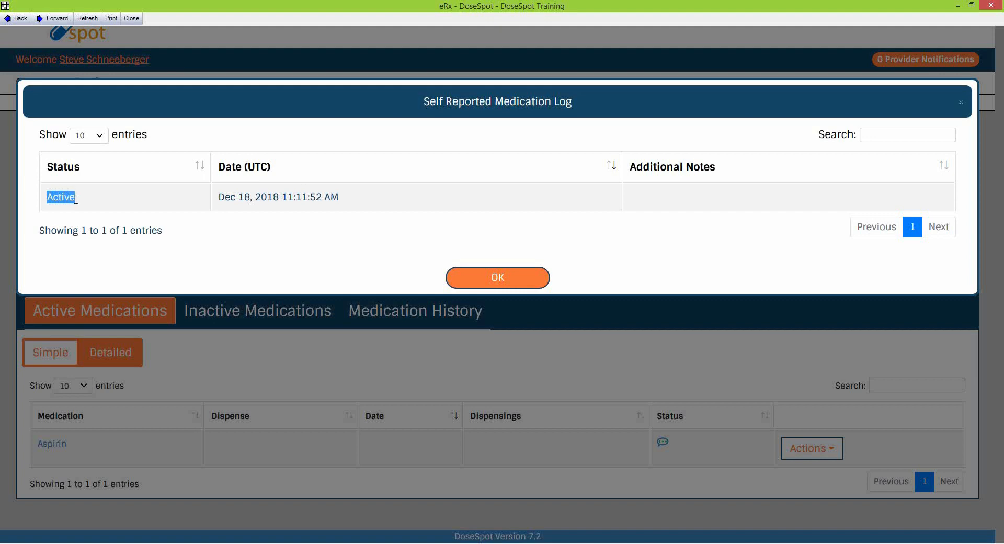
drag(219, 199, 342, 201)
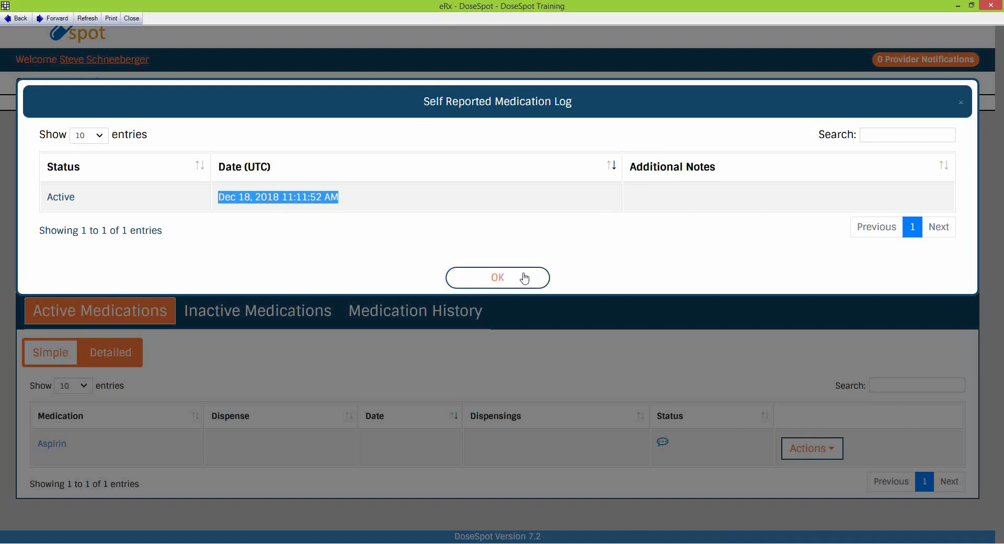
click(517, 285)
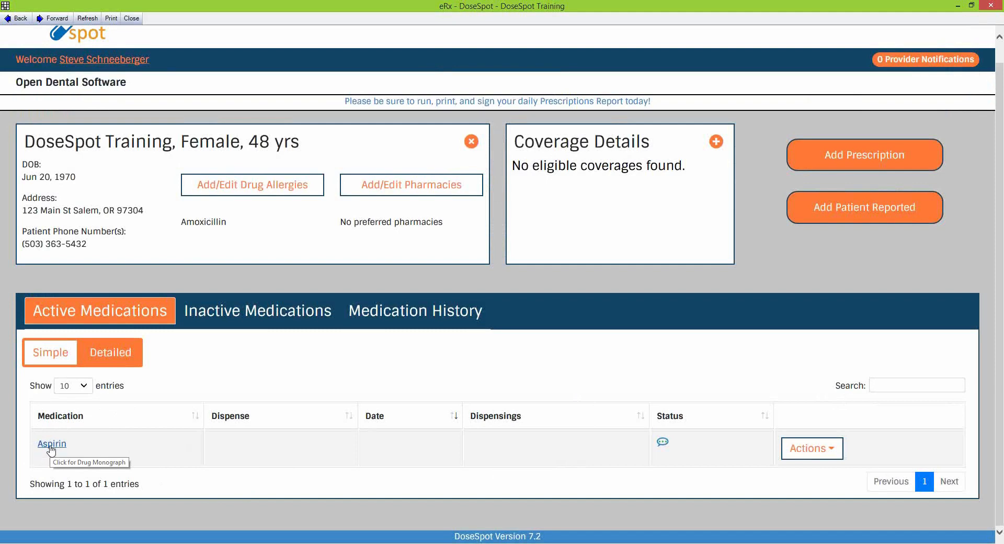
click(51, 446)
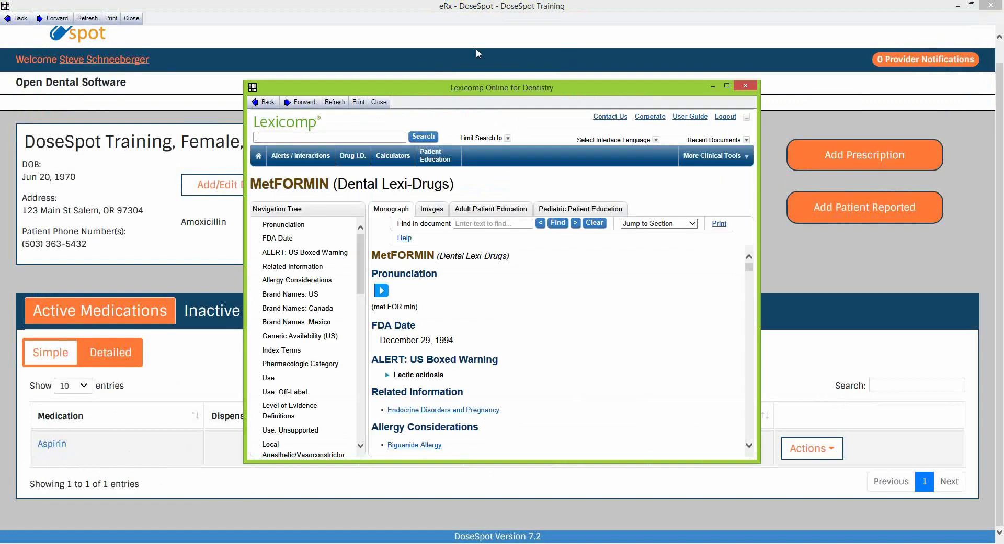
drag(429, 90, 362, 66)
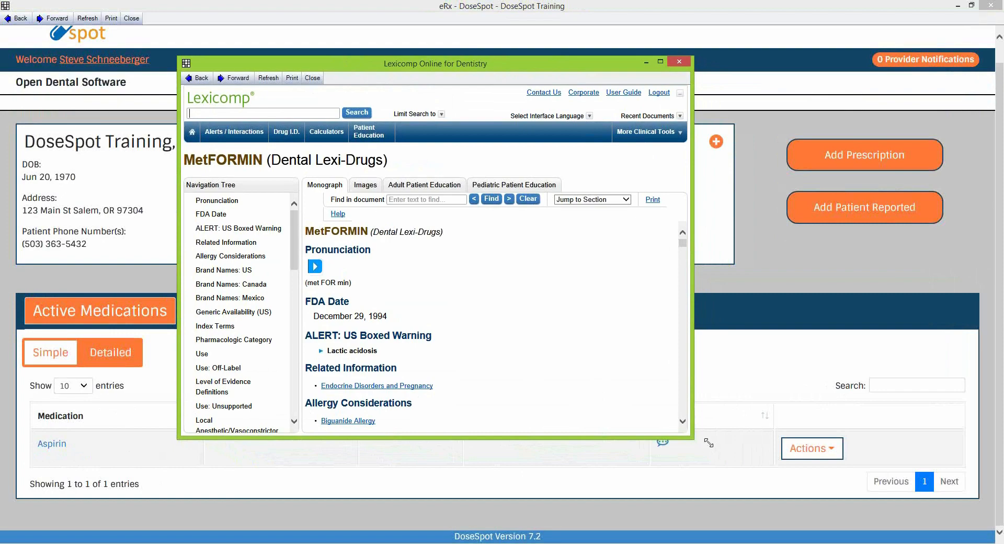
drag(691, 439, 813, 522)
drag(808, 232, 808, 240)
scroll(599, 265, up, 4)
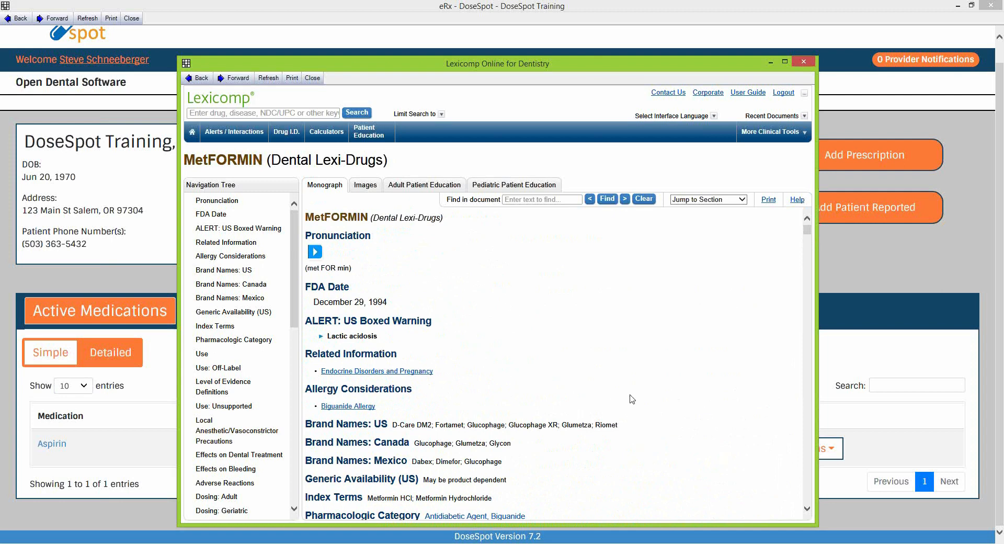
scroll(620, 399, down, 2)
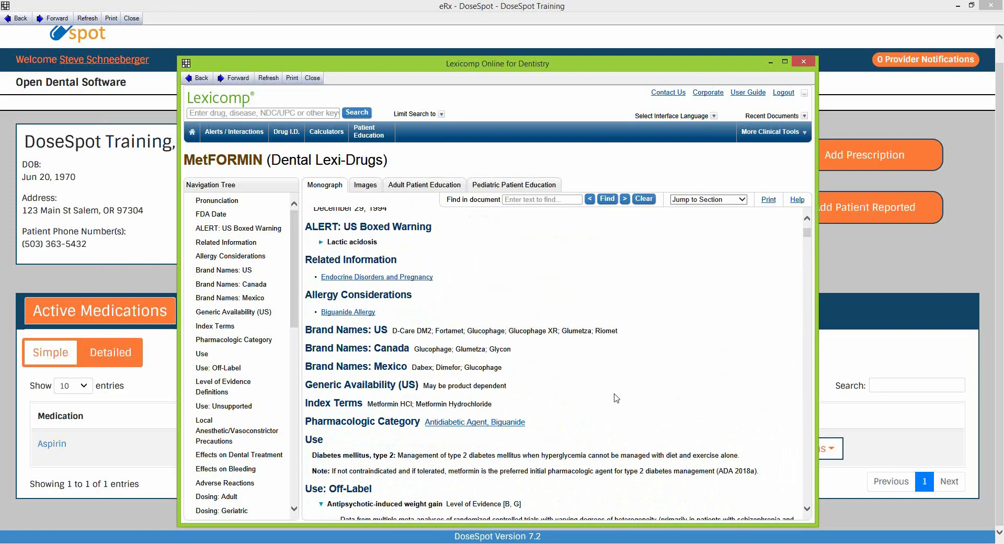
scroll(616, 399, down, 2)
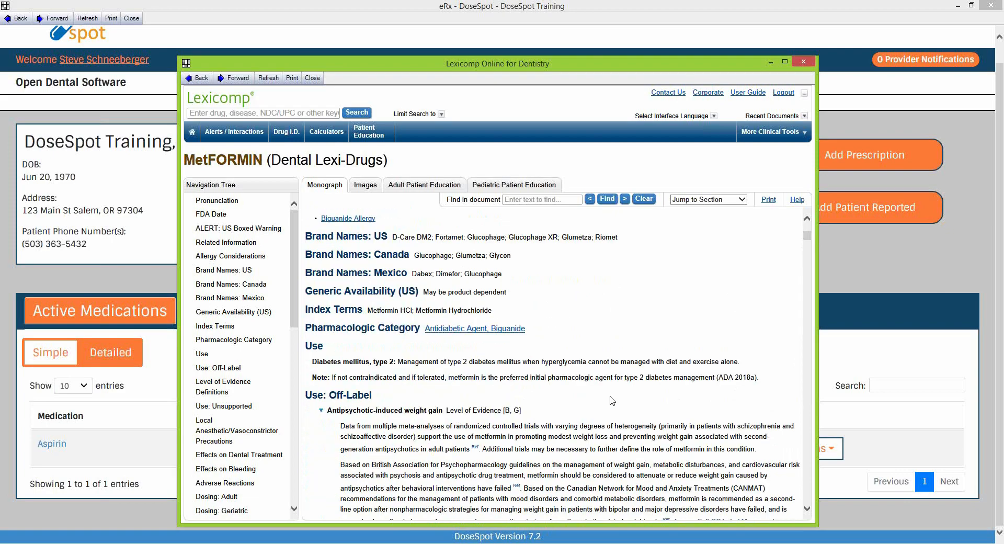
scroll(612, 400, down, 10)
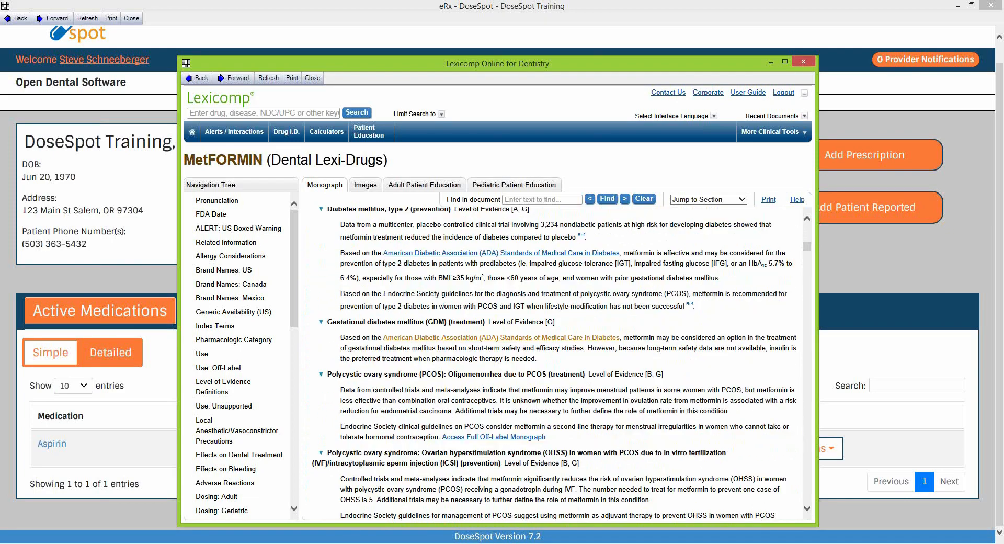
scroll(621, 434, down, 4)
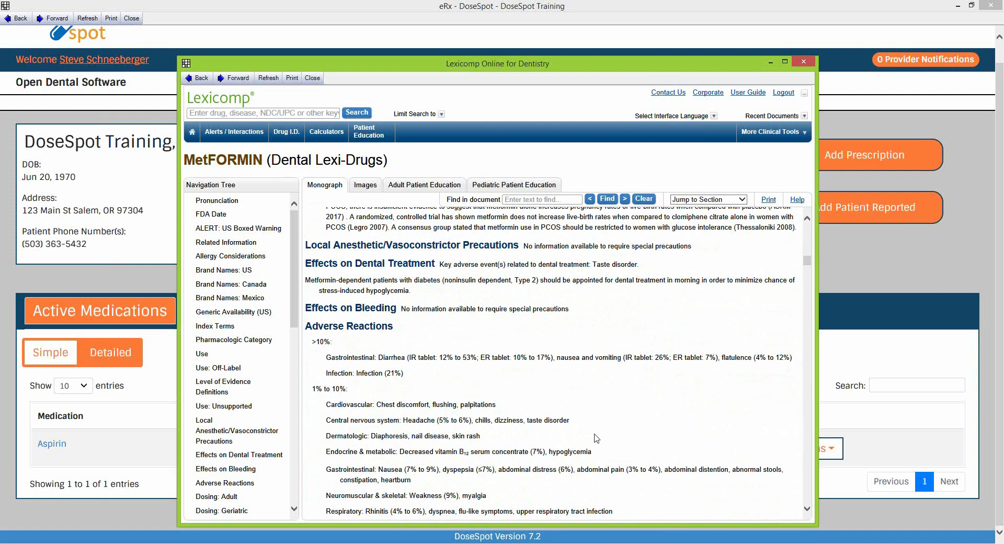
click(804, 62)
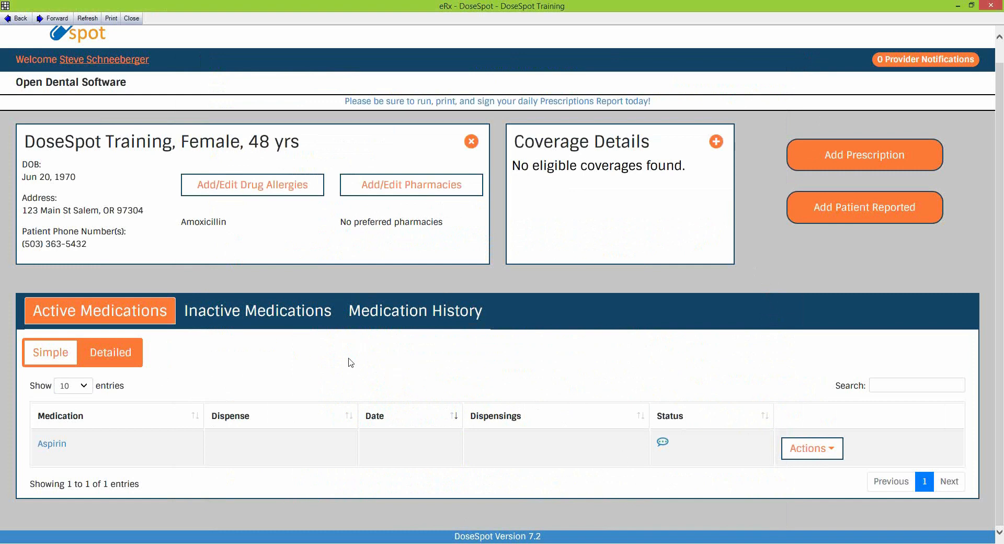
Switch to the Inactive Medications list to confirm it is empty
click(259, 317)
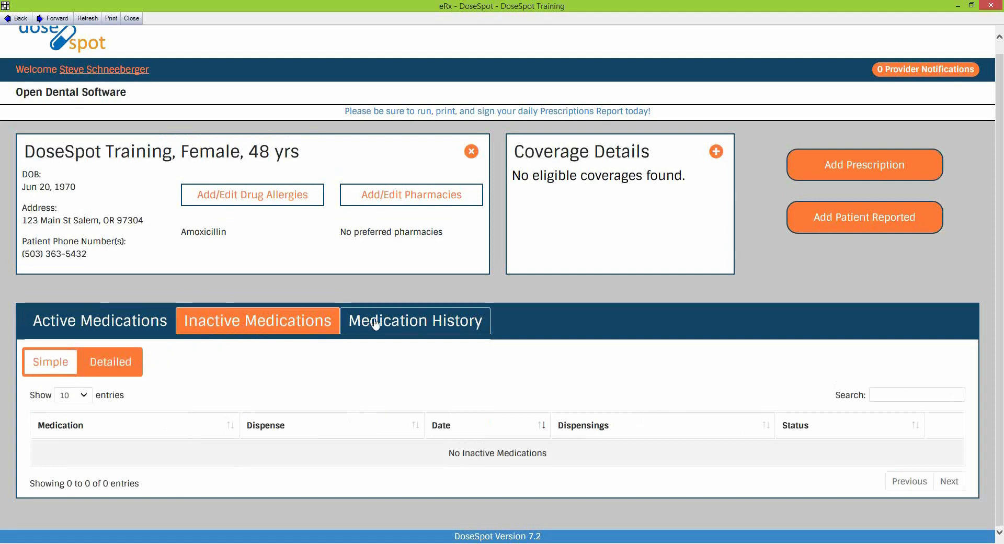
Check the Medication History section twice, ending back on Active Medications with Aspirin
click(473, 330)
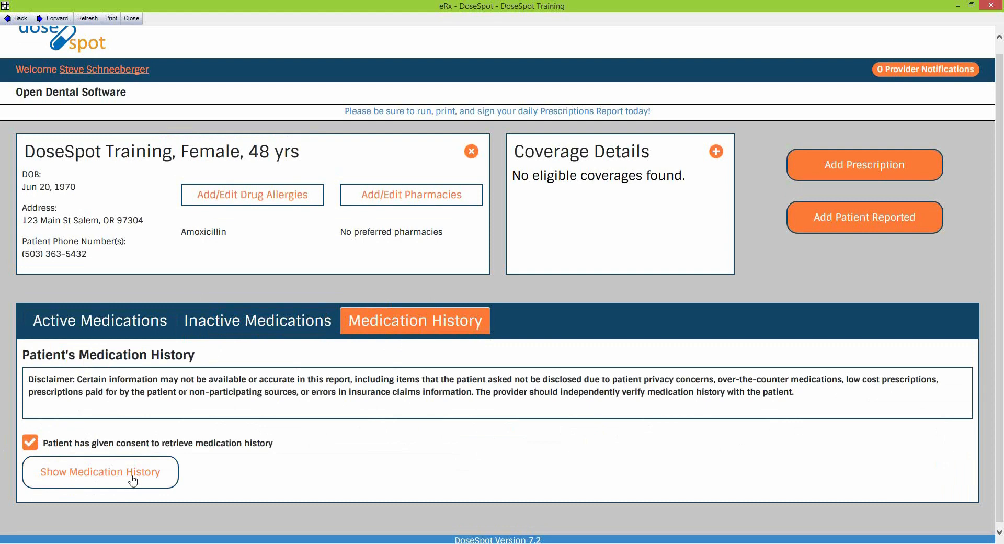
click(119, 329)
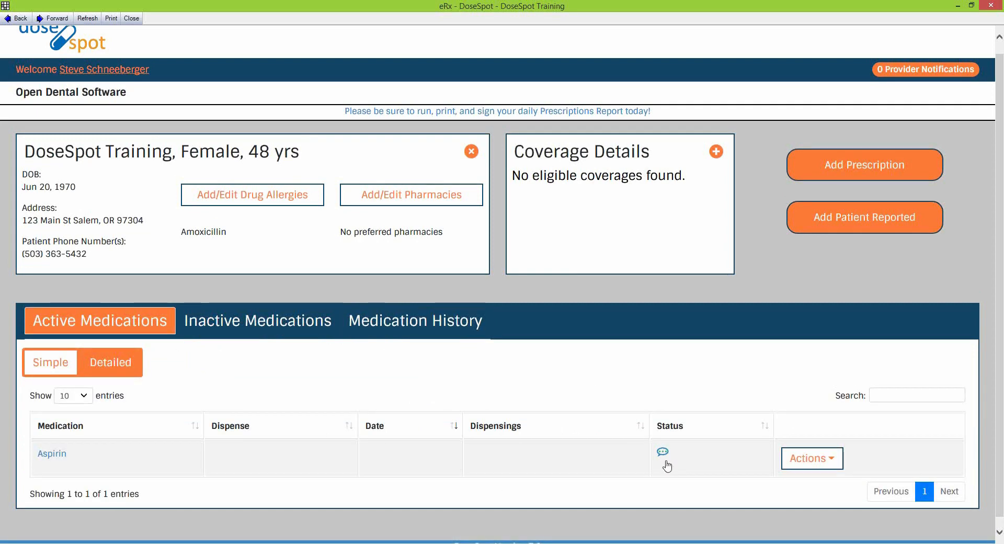
mouse_move(663, 455)
click(420, 325)
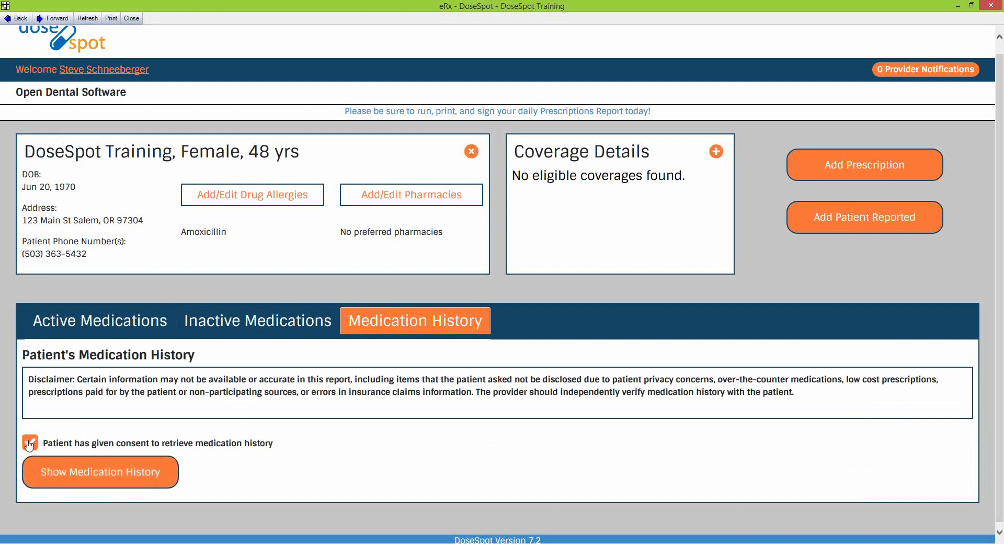
click(81, 321)
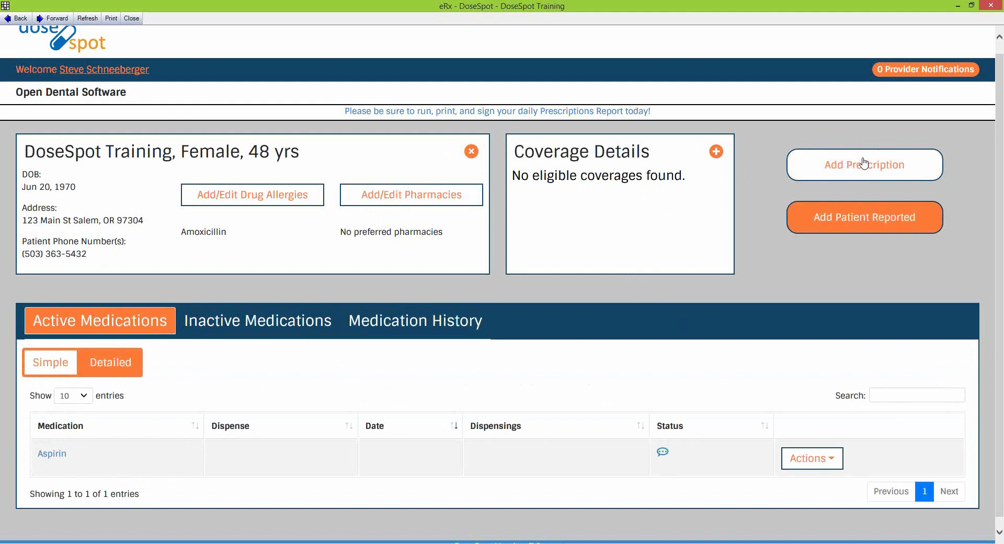
Start a new prescription and search diagnoses for 'tooth', scrolling through the matching results
click(924, 173)
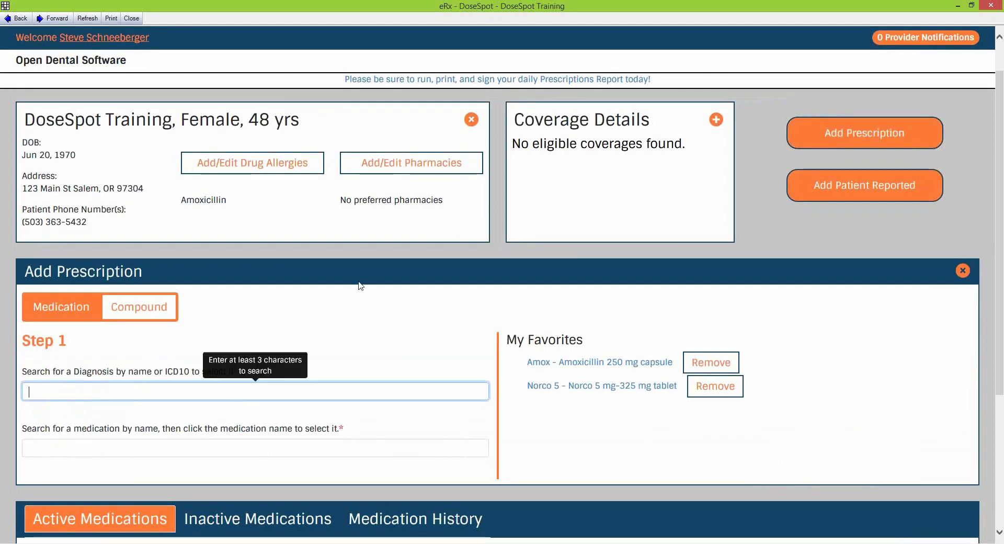
click(396, 331)
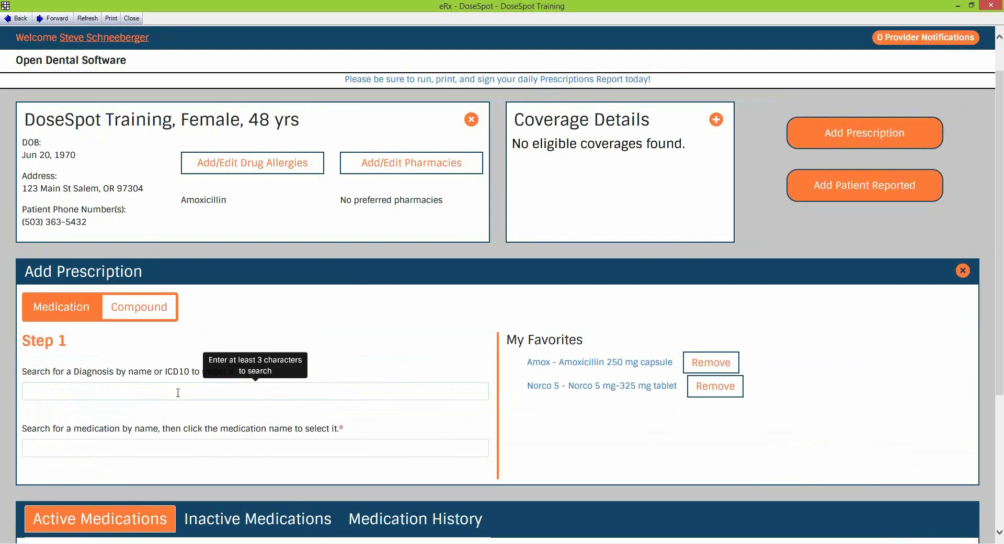
click(110, 395)
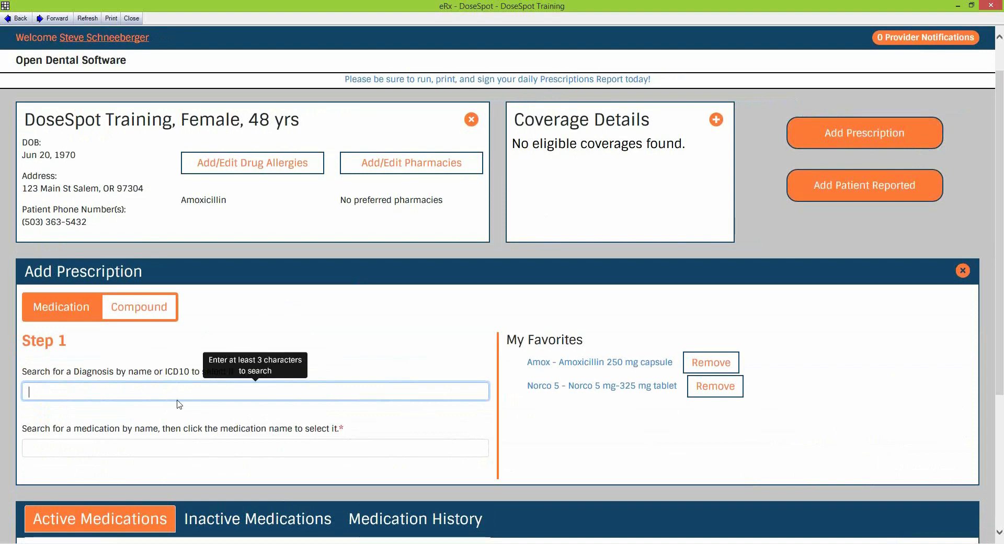
text(tooth)
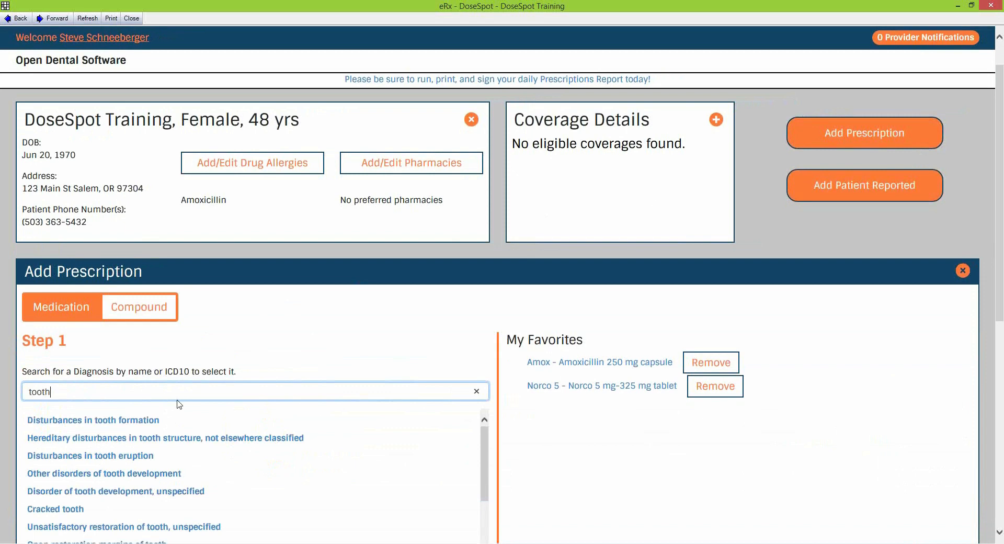
scroll(179, 404, down, 1)
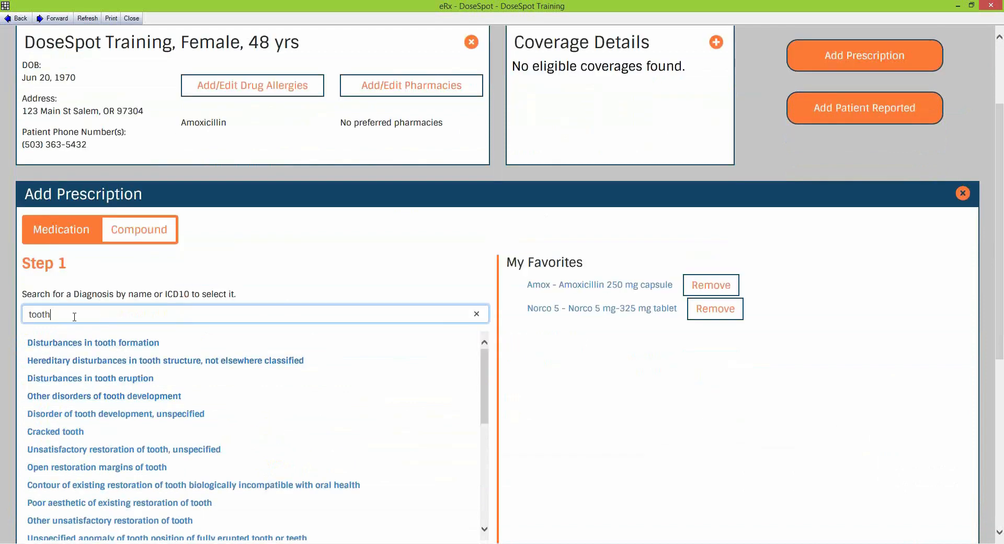
scroll(74, 318, down, 1)
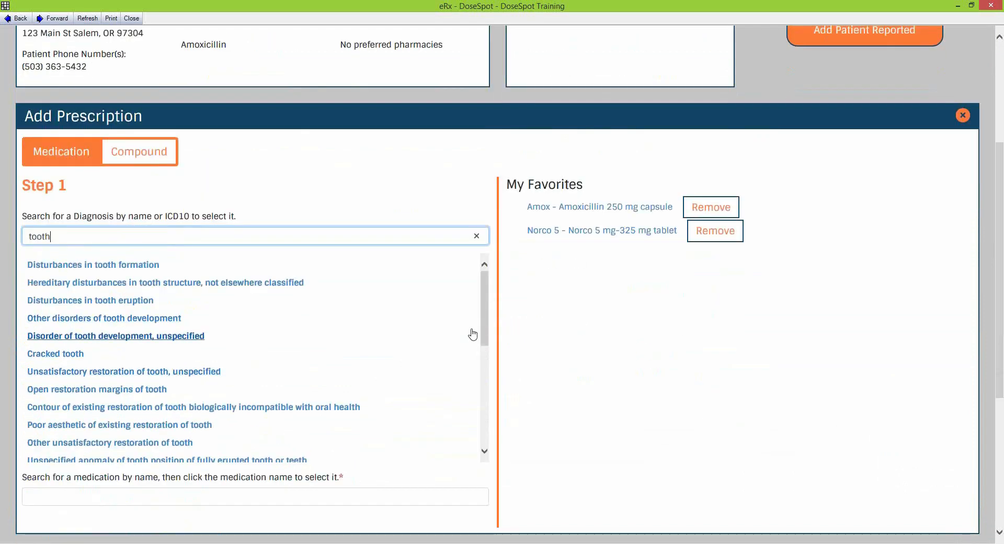
drag(485, 327, 477, 299)
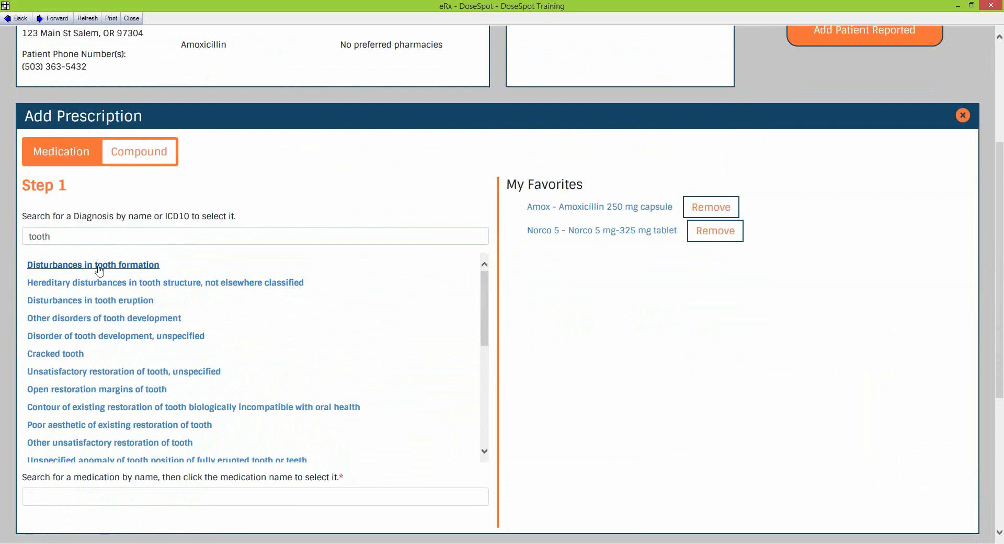
Choose diagnosis Disturbances in tooth formation and medication Amoxicillin (oral - tablet) via an 'amo' search
click(59, 267)
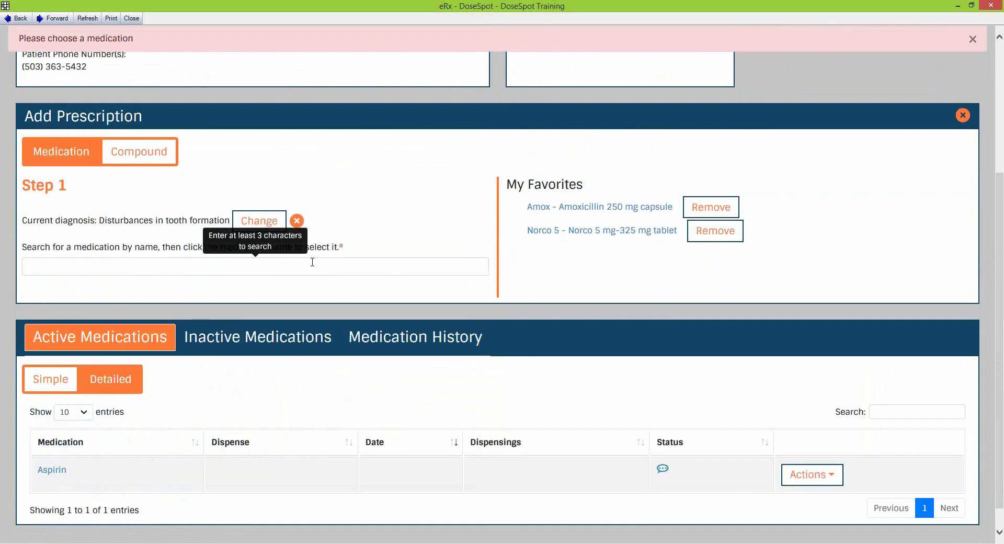
click(163, 269)
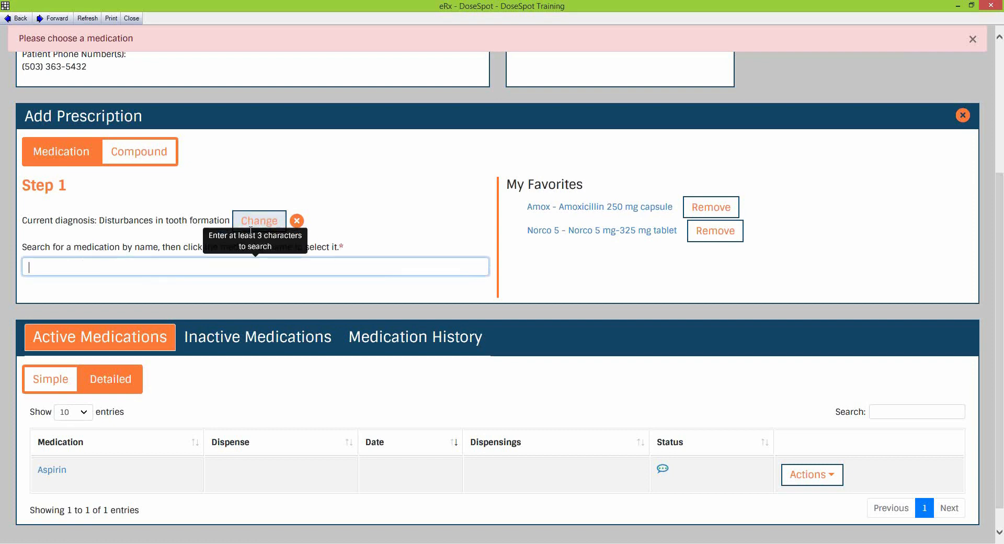
click(298, 248)
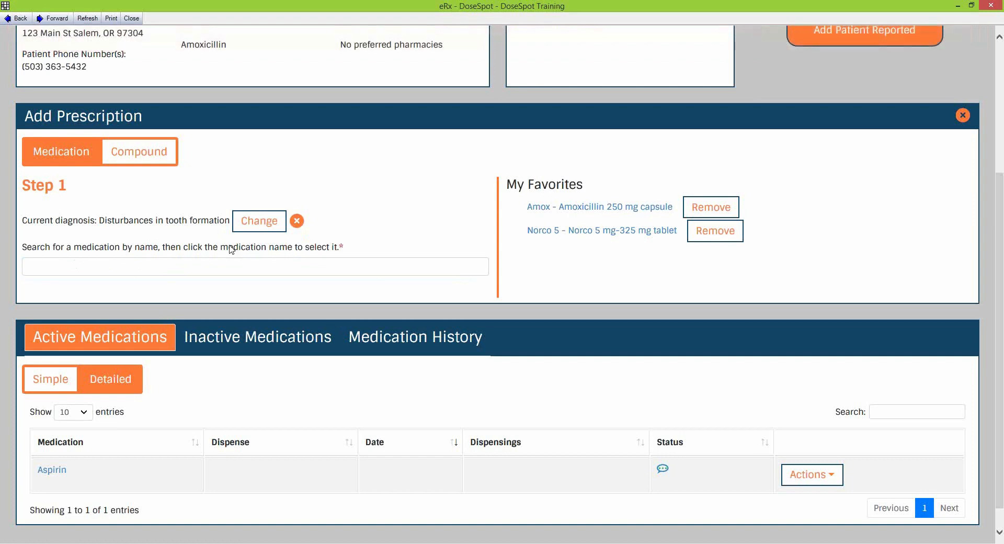
click(235, 266)
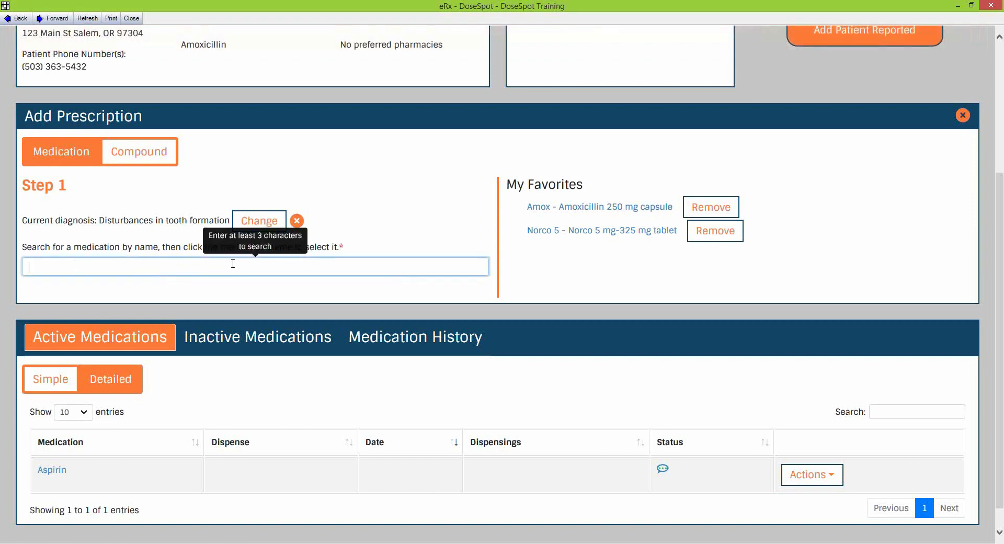
text(amo)
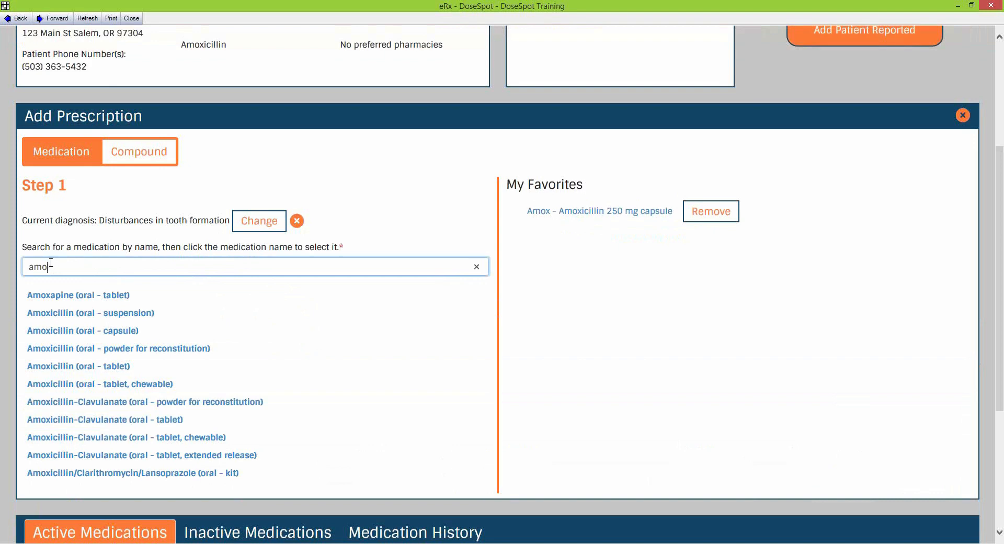
drag(49, 268, 27, 263)
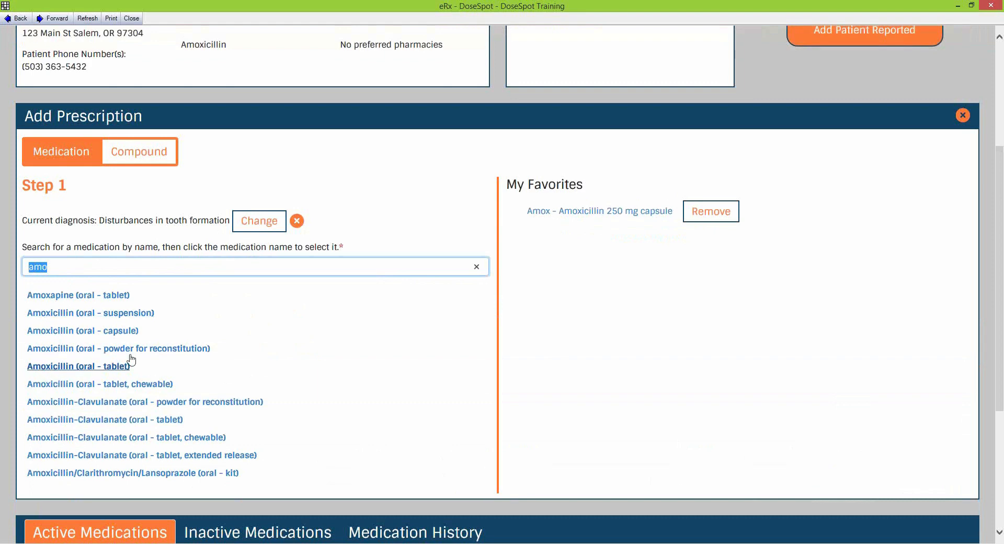
click(64, 371)
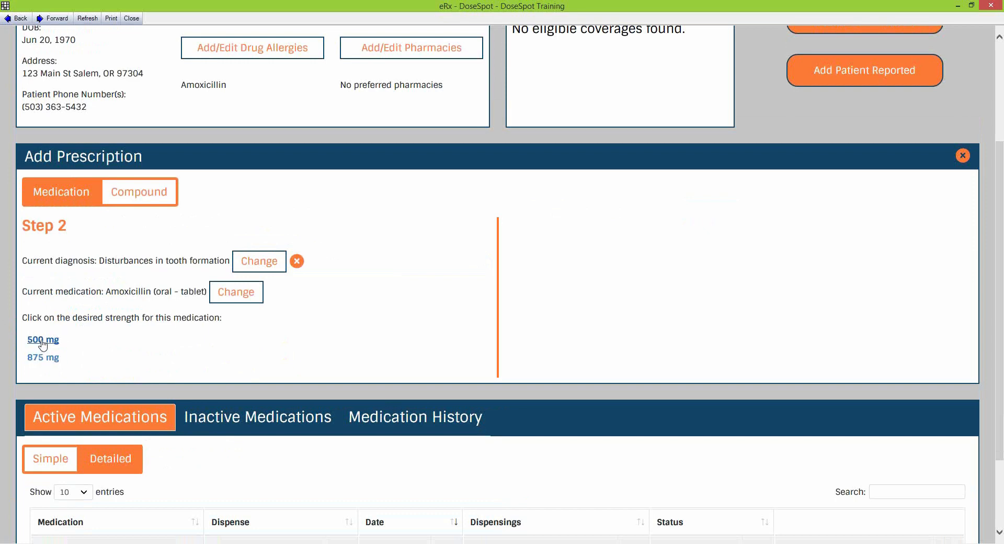
Set 500 mg strength, effective date today (12/18/2018), and directions 'Take 1 tab BID until gone'
click(43, 341)
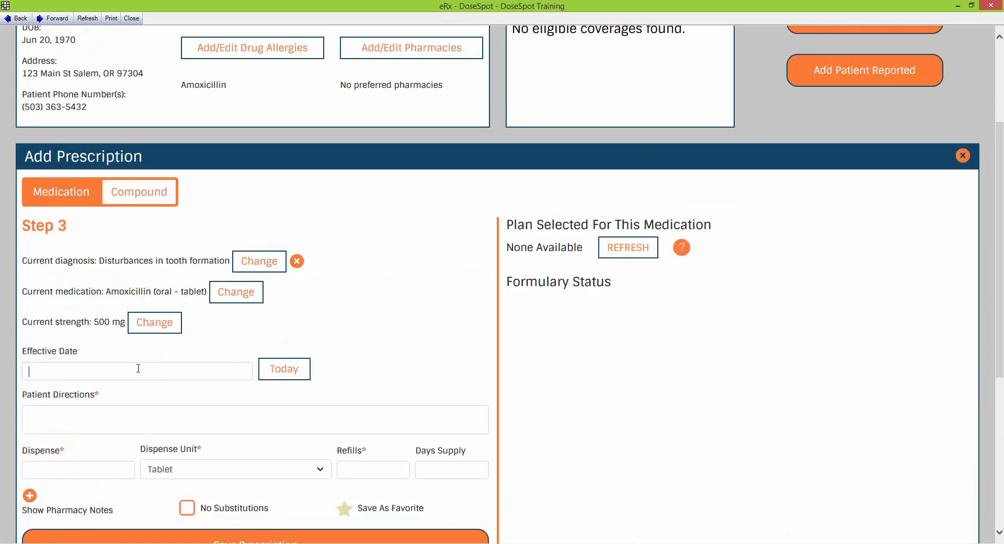
click(139, 369)
scroll(58, 347, down, 1)
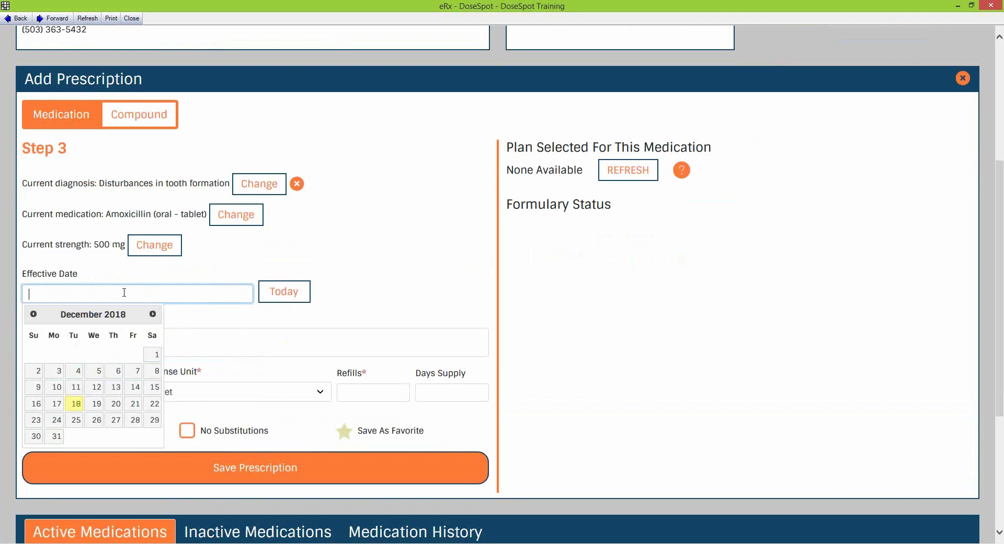
click(295, 294)
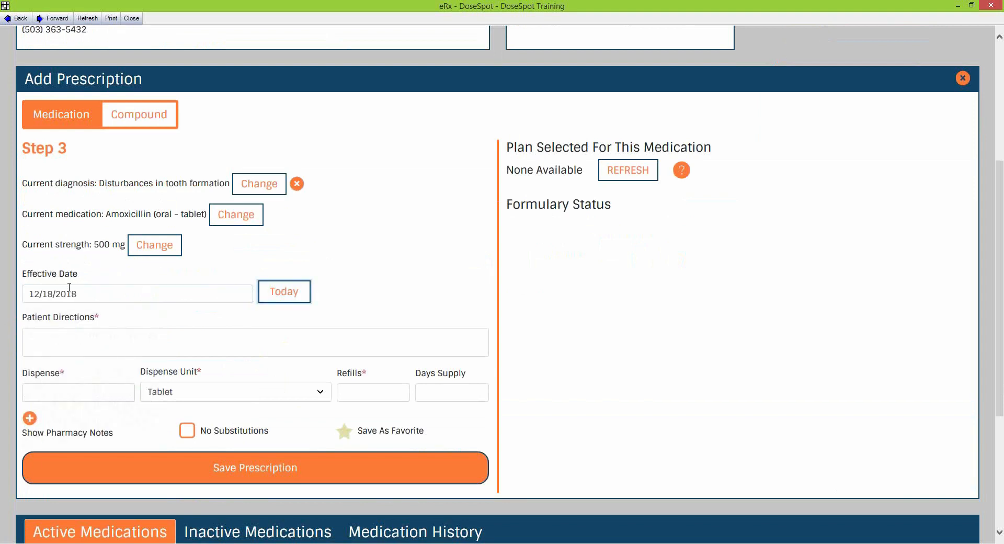
click(92, 334)
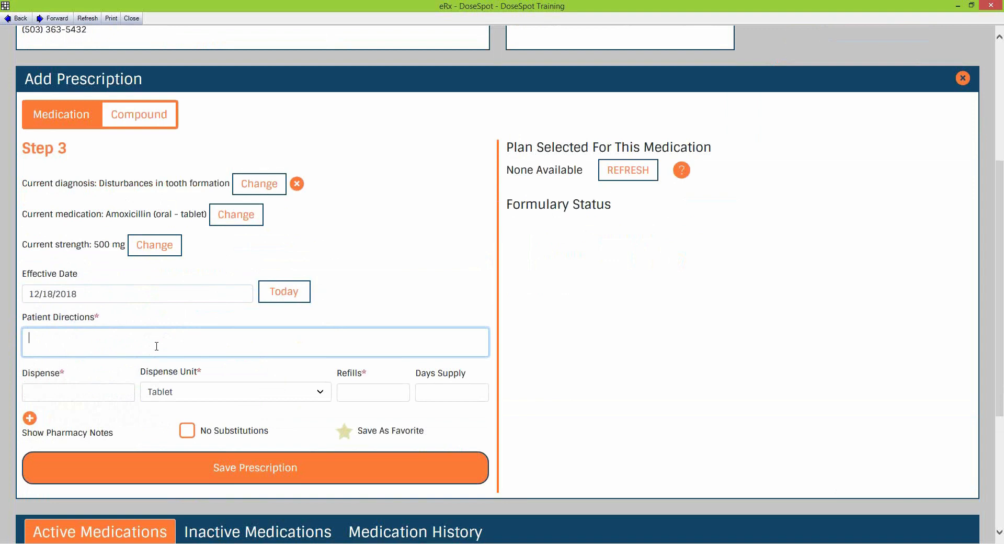
text(Take 1 tab BID unti)
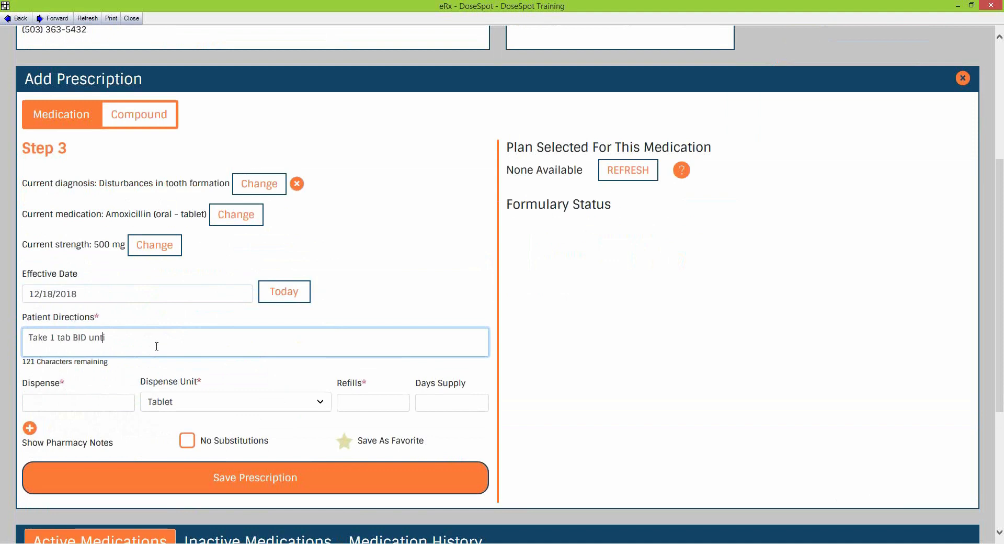
text(l gone)
Set the dispense quantity to 14 with Tablet as the dispense unit
click(92, 403)
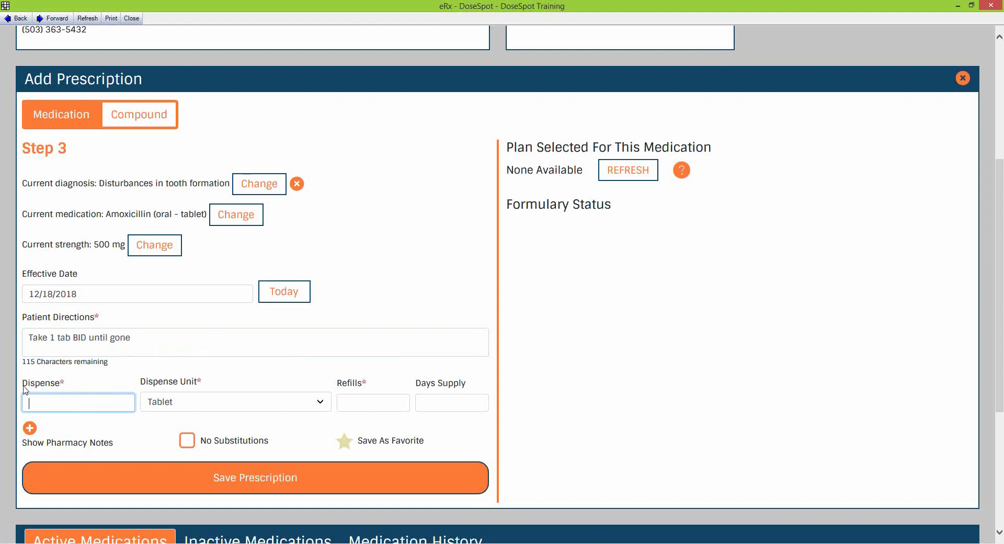
text(14)
click(245, 404)
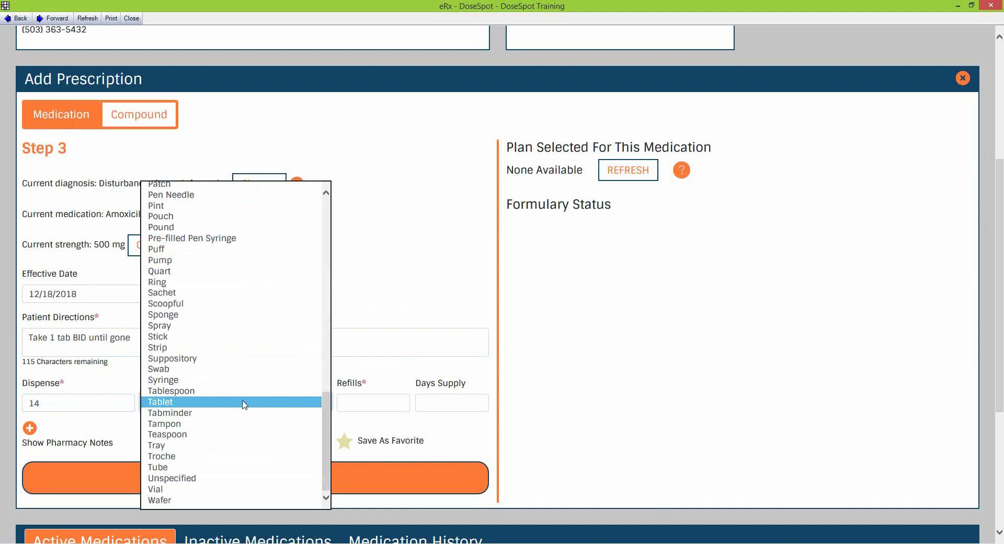
click(244, 404)
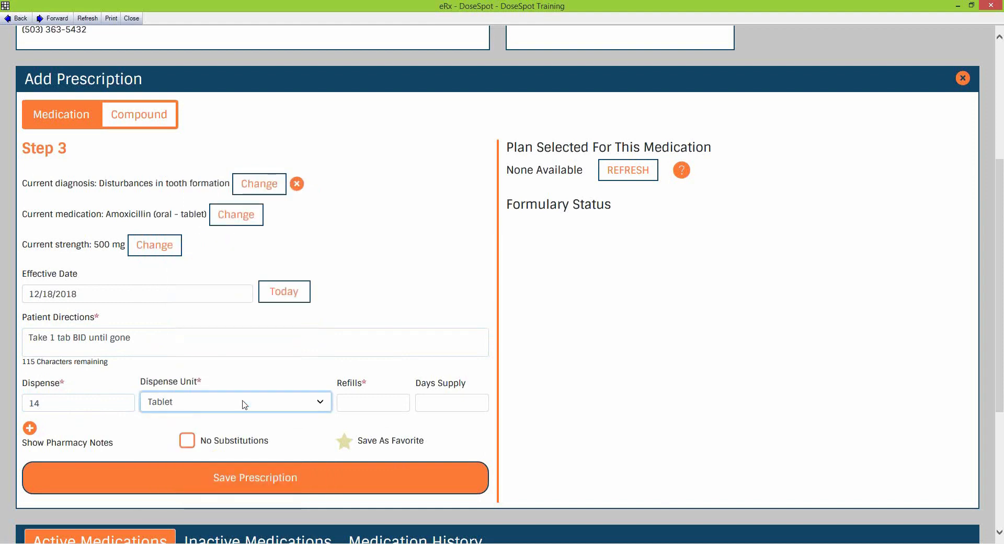
click(198, 407)
mouse_move(330, 441)
mouse_down()
mouse_move(291, 224)
mouse_move(307, 230)
mouse_move(331, 445)
mouse_up()
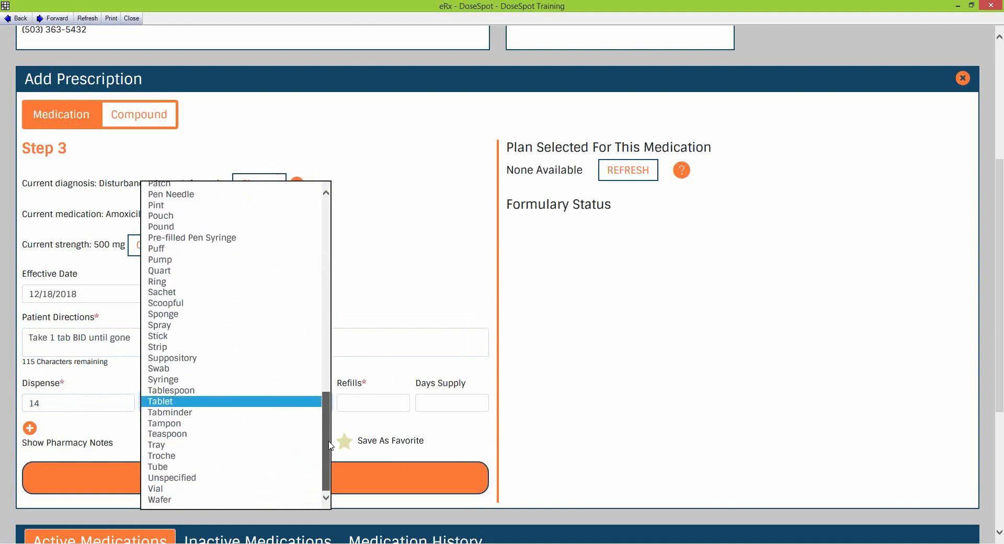
click(168, 401)
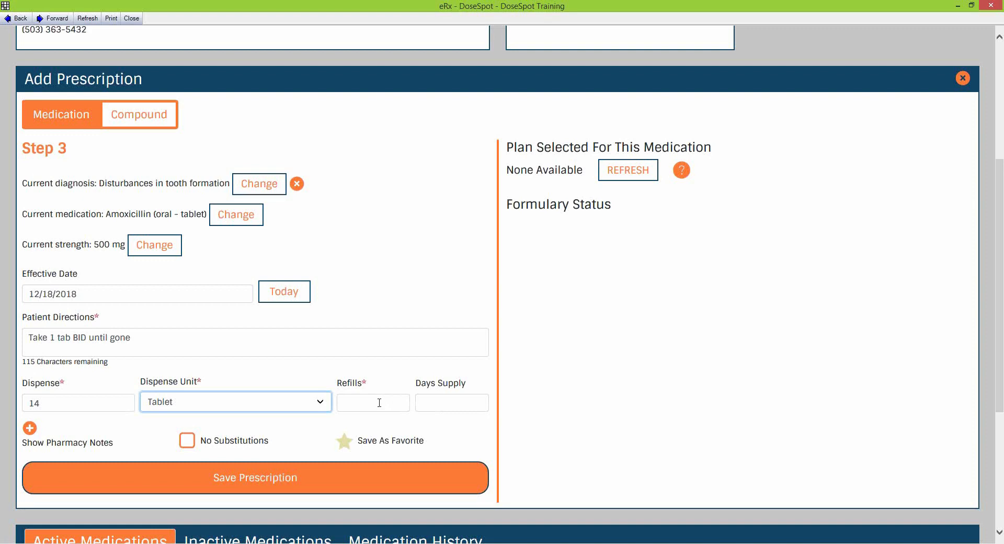
click(304, 403)
click(303, 401)
Enter 0 refills and 7 days supply
click(387, 403)
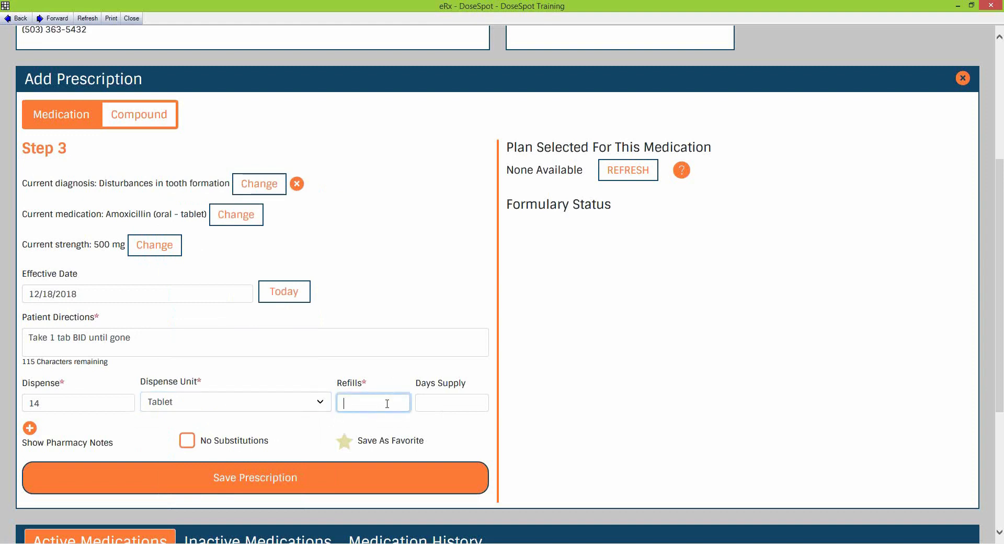
text(0)
click(448, 401)
text(7)
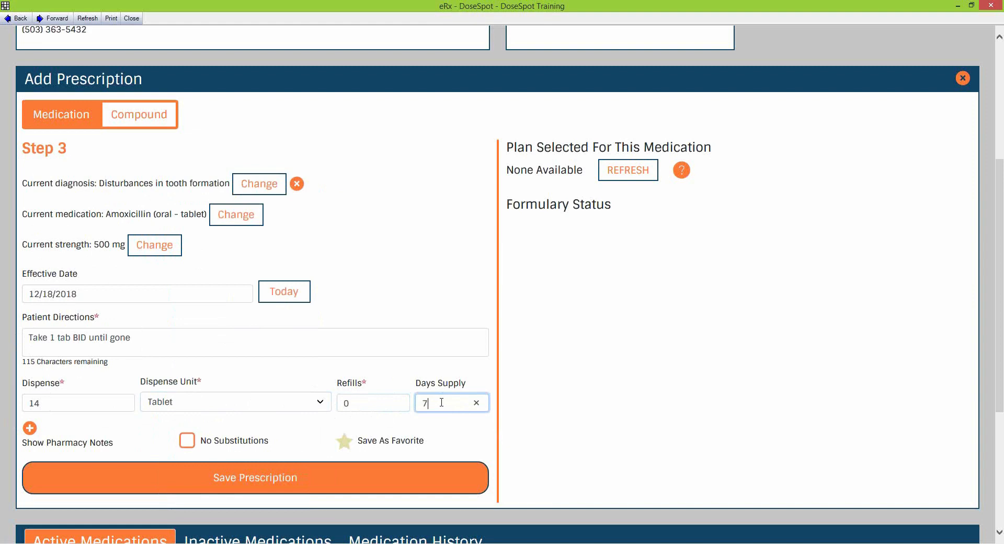
scroll(58, 387, down, 3)
scroll(83, 340, up, 3)
Show the empty Pharmacy Notes field and place the cursor in it
click(35, 430)
click(31, 431)
scroll(105, 423, down, 2)
click(87, 416)
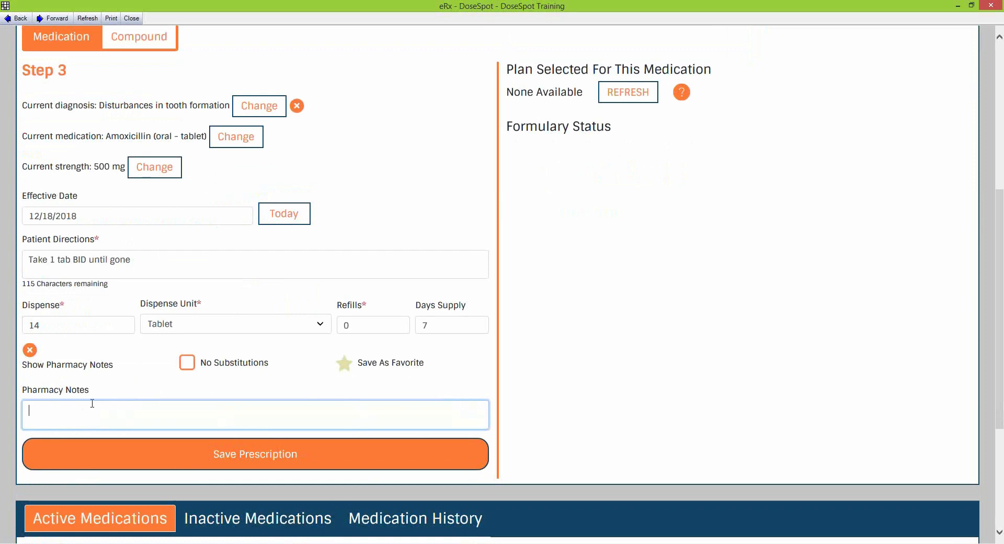
Collapse the Pharmacy Notes field and mark the amoxicillin prescription to save as a favorite
click(30, 351)
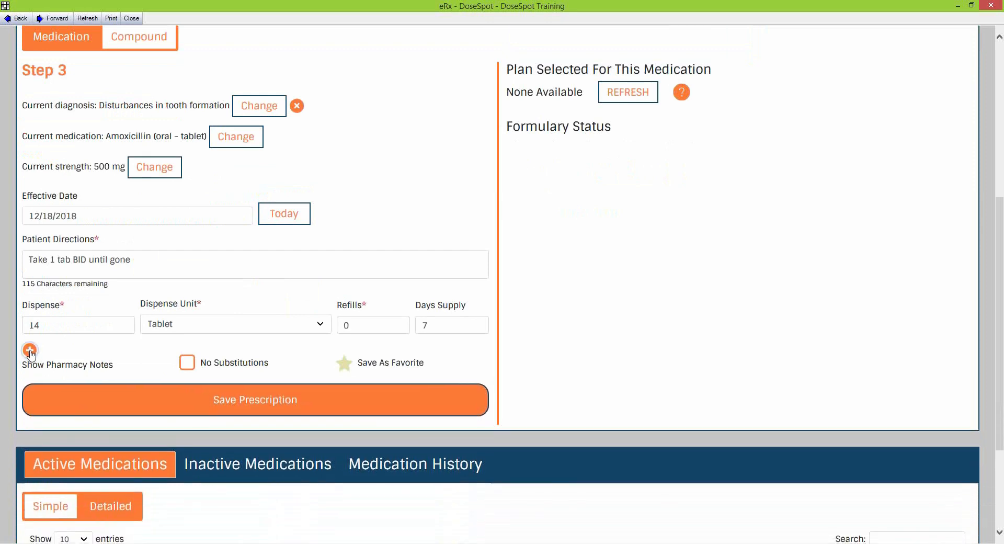
click(30, 352)
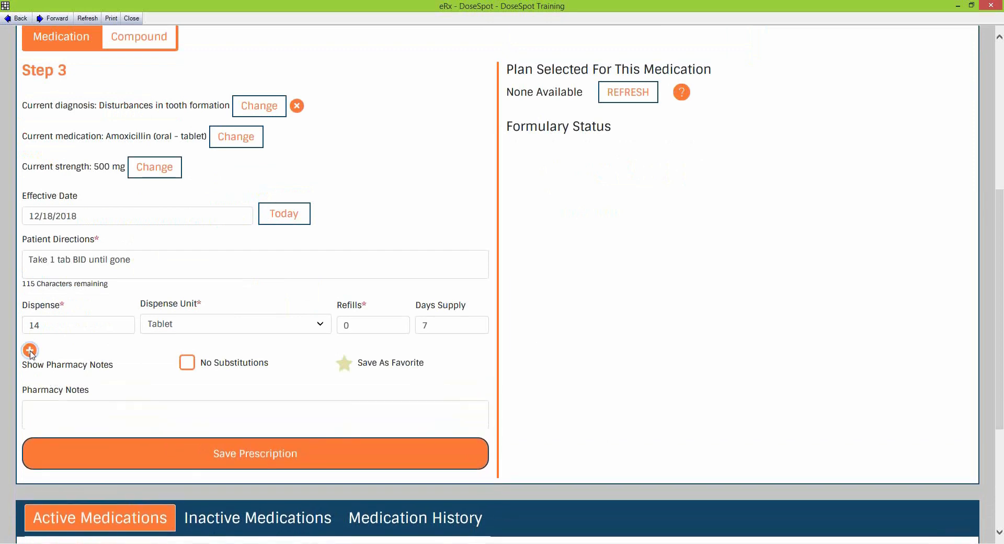
click(30, 351)
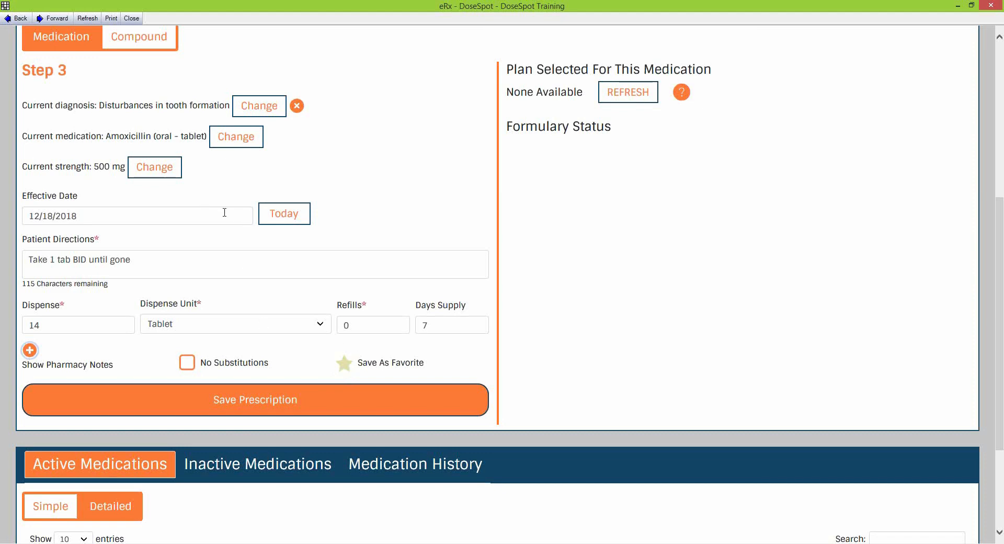
click(345, 366)
Save the prescription and store it as a favorite nicknamed 'Amox 500'
click(349, 403)
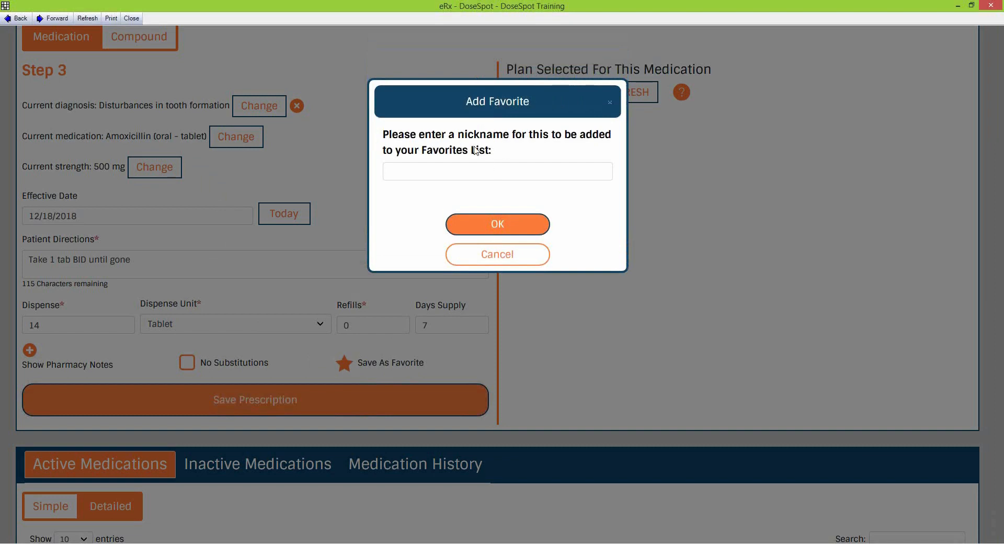
click(479, 170)
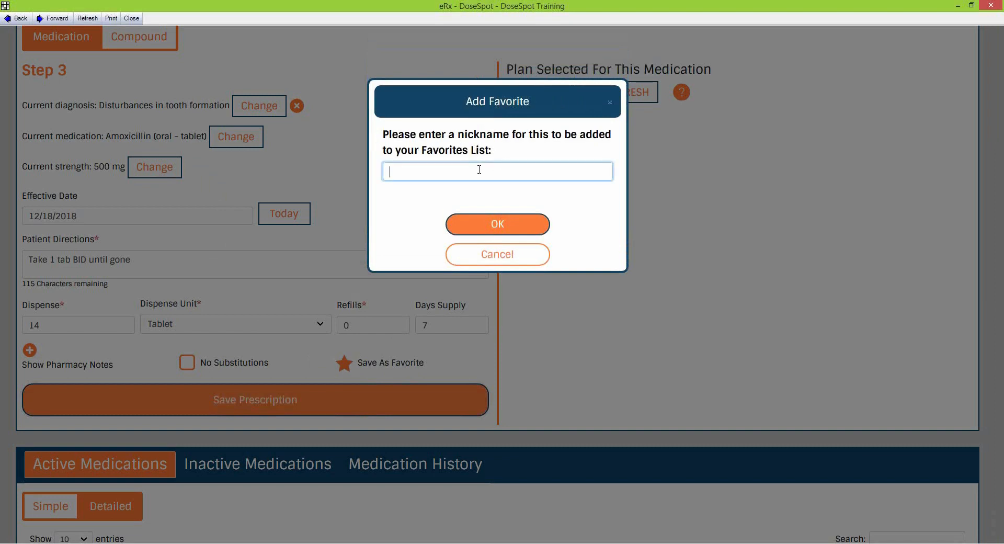
text(Amox 500)
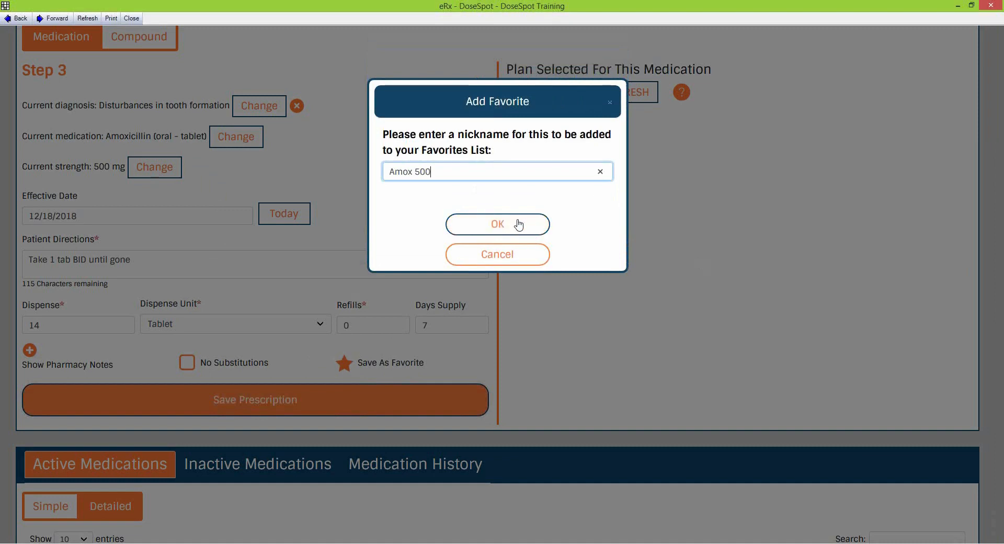
click(499, 224)
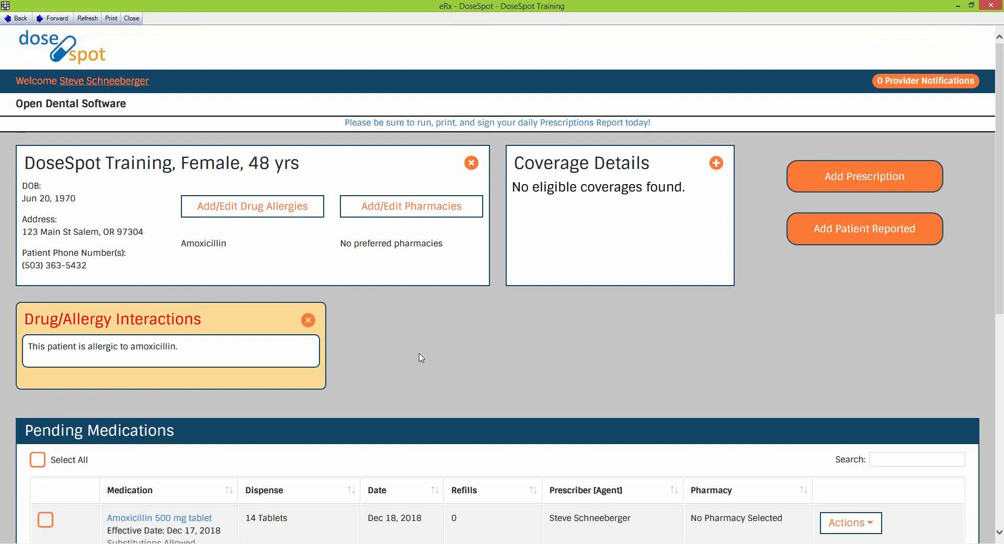
Review the pending Amoxicillin 500 mg entry and the patient's amoxicillin allergy warning
scroll(421, 358, down, 3)
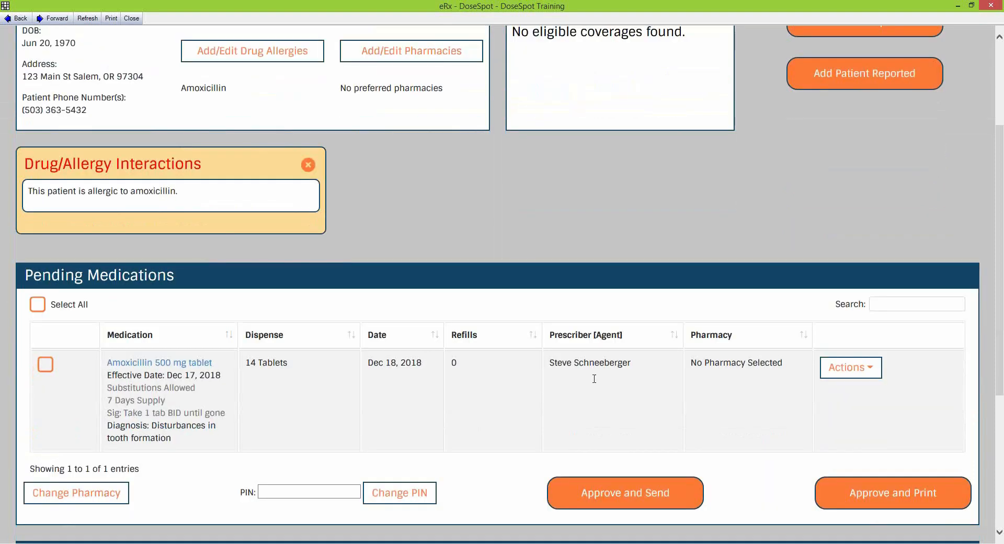
drag(176, 275, 31, 274)
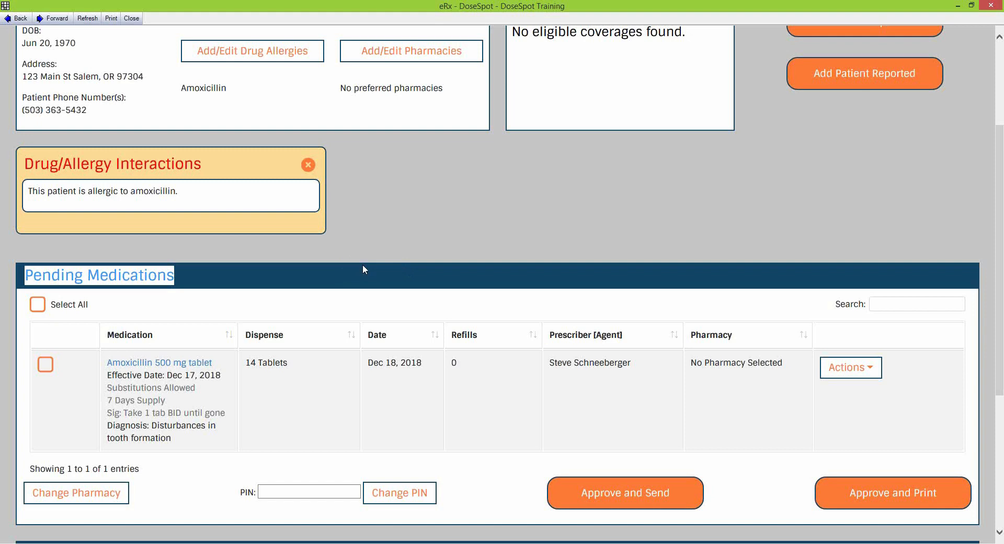
drag(182, 198, 43, 191)
drag(204, 166, 42, 167)
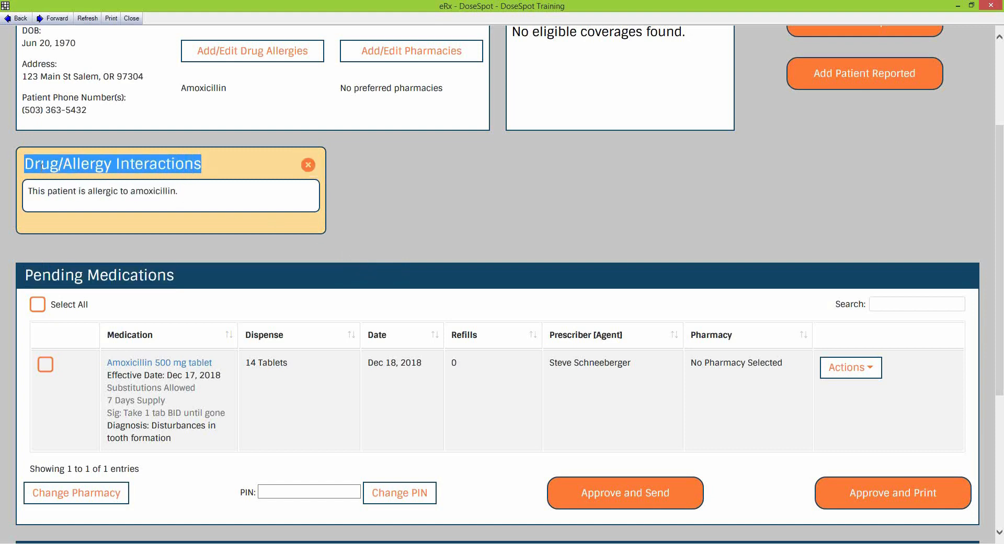
click(212, 203)
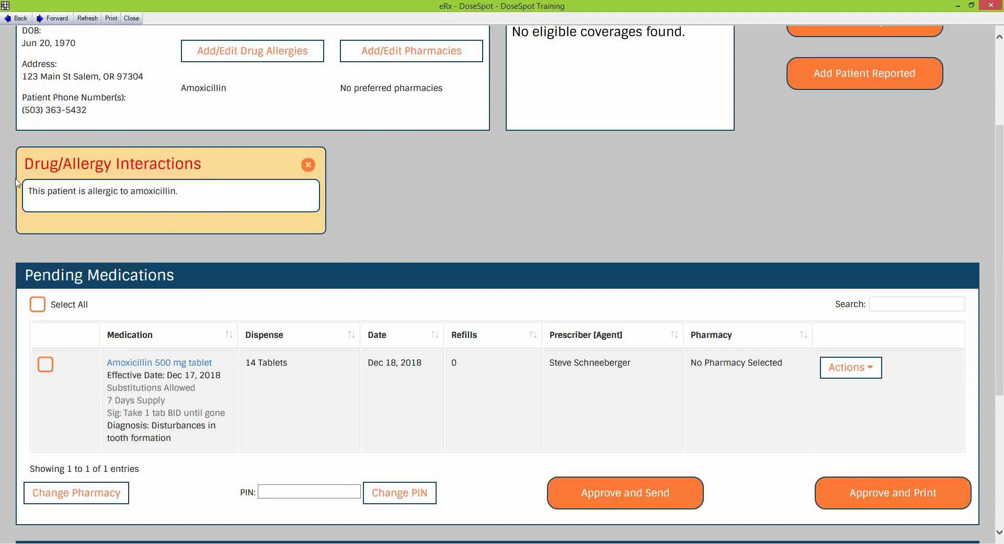
drag(47, 191, 166, 199)
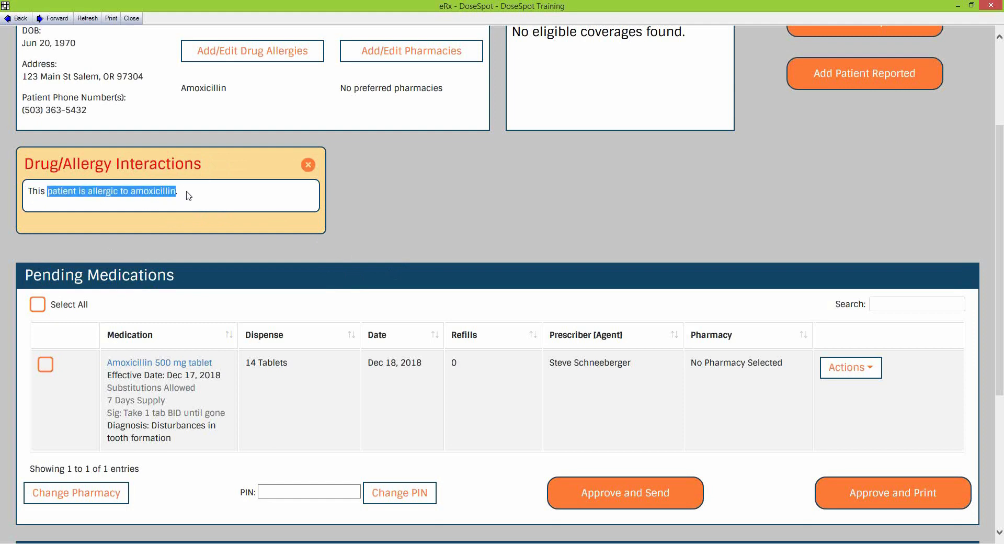
click(189, 195)
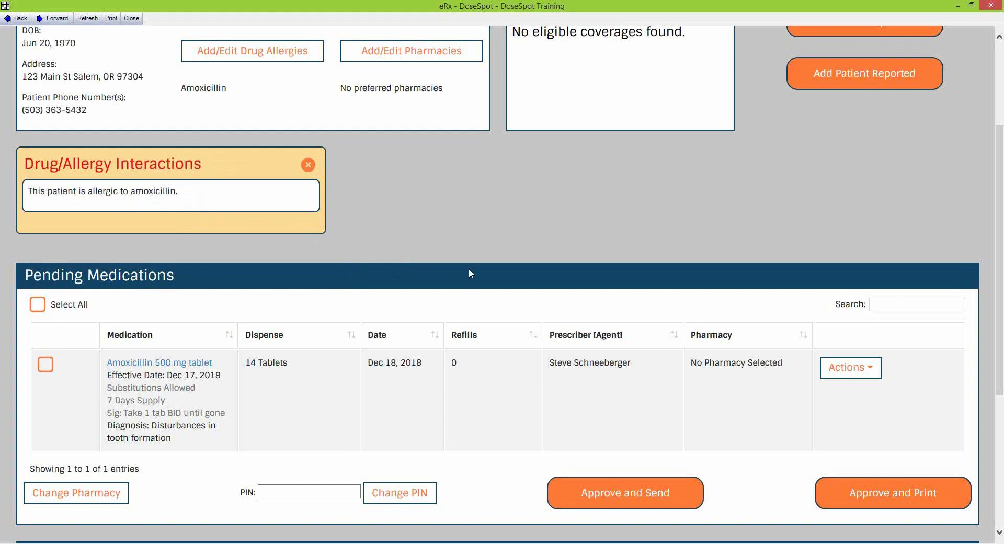
scroll(322, 285, down, 2)
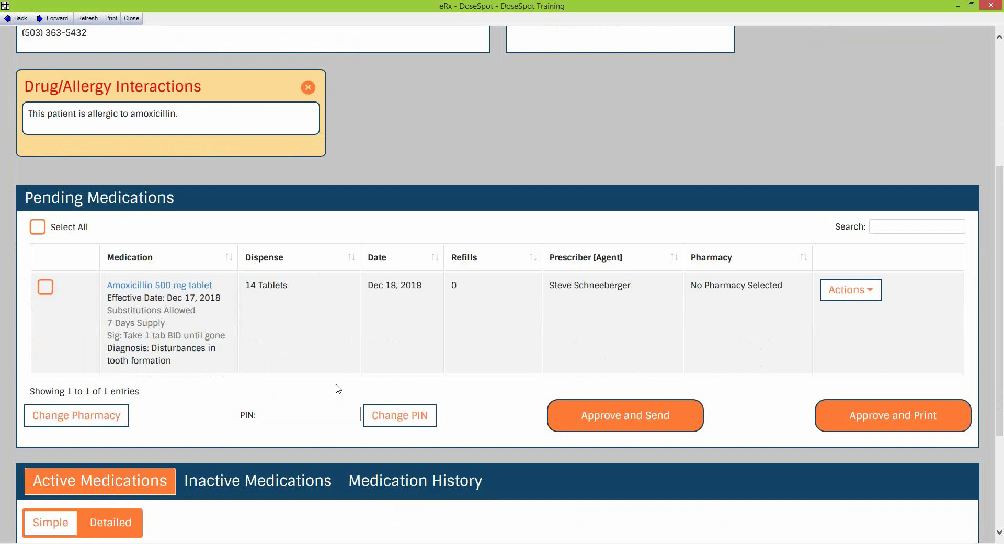
Enter the prescriber's PIN and note that no pharmacy is selected
click(302, 414)
text(12)
drag(693, 285, 766, 293)
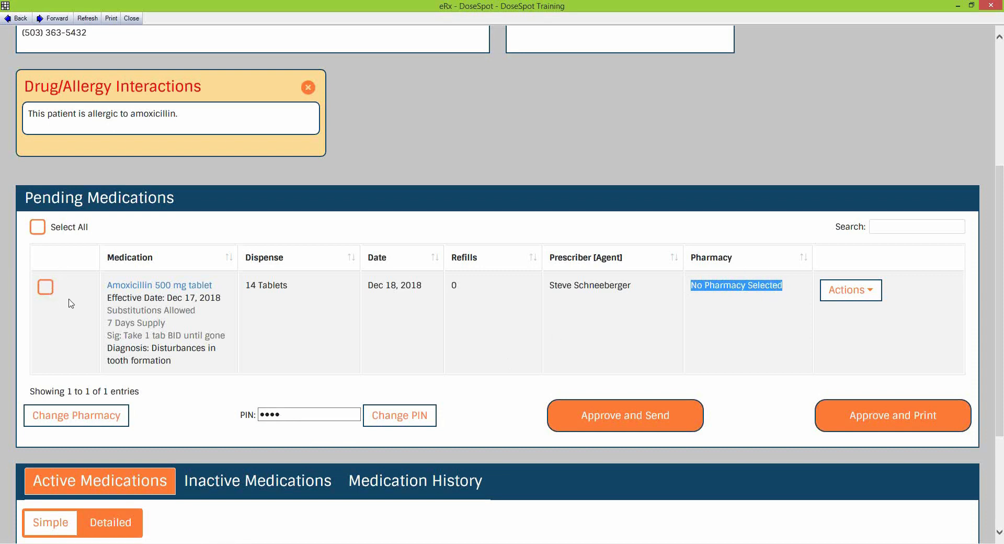
Tick the Amoxicillin prescription for approval, dismissing the no-pharmacy warning
click(45, 288)
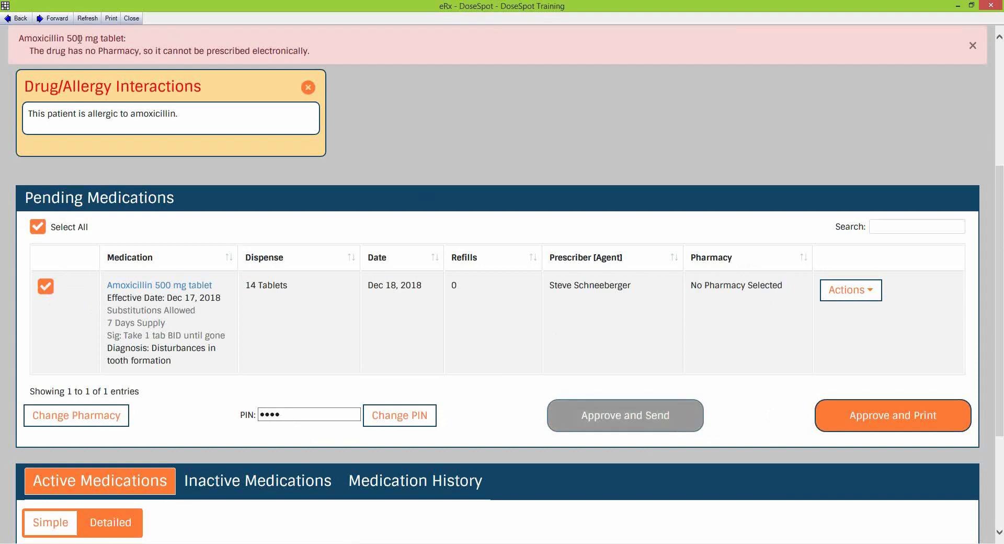
drag(40, 43, 95, 45)
click(585, 174)
click(46, 288)
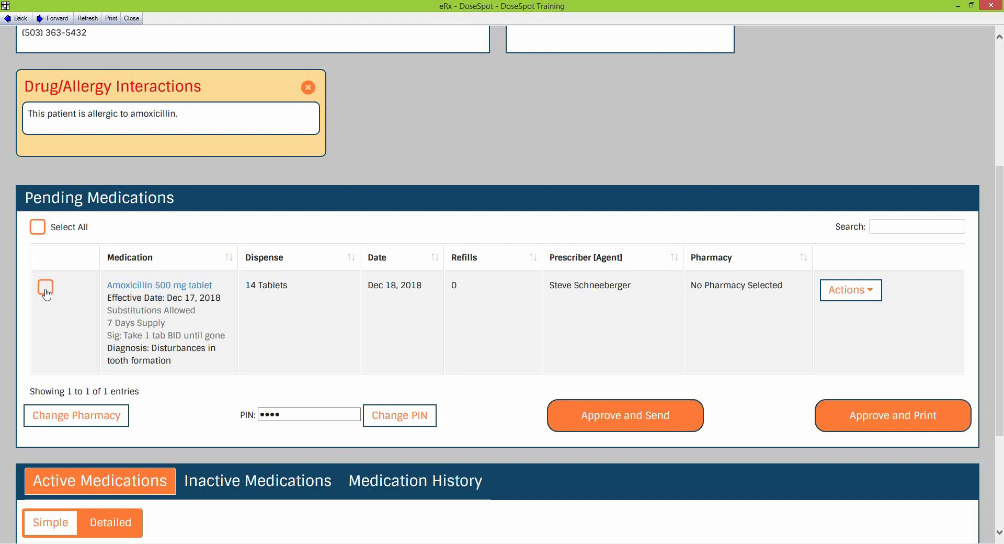
click(45, 289)
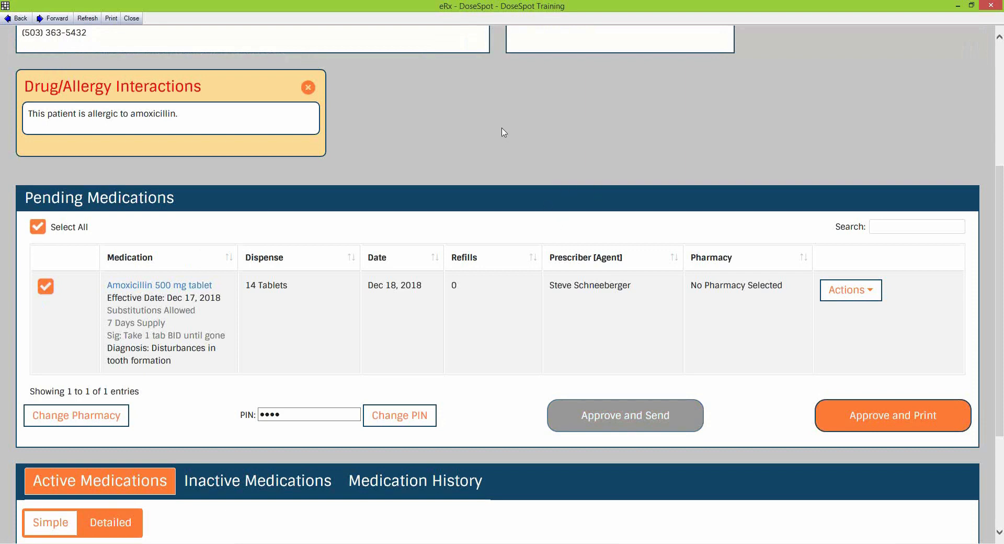
scroll(504, 132, up, 1)
scroll(510, 240, down, 1)
Open Change Pharmacy, confirm none are on file, and start a new pharmacy search
click(77, 418)
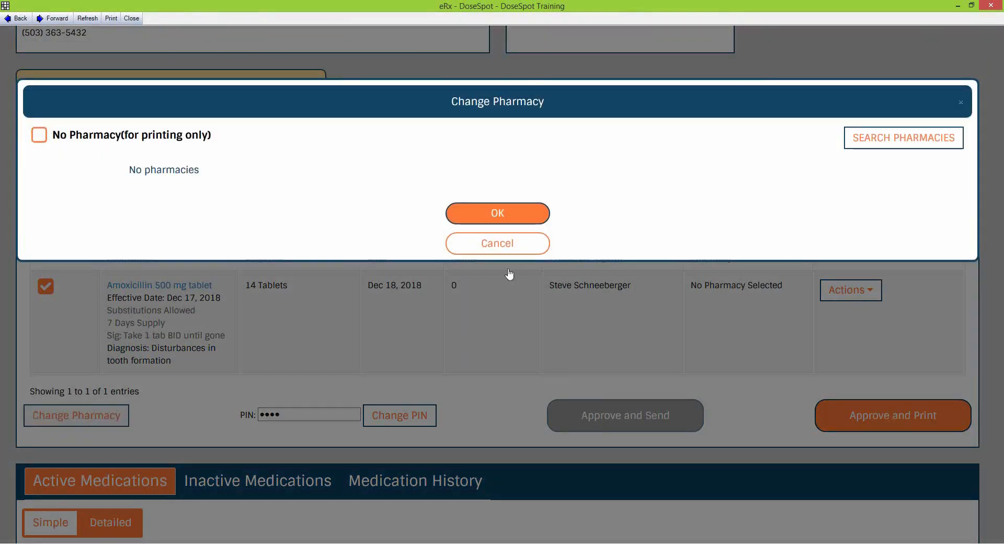
drag(128, 170, 184, 182)
click(333, 175)
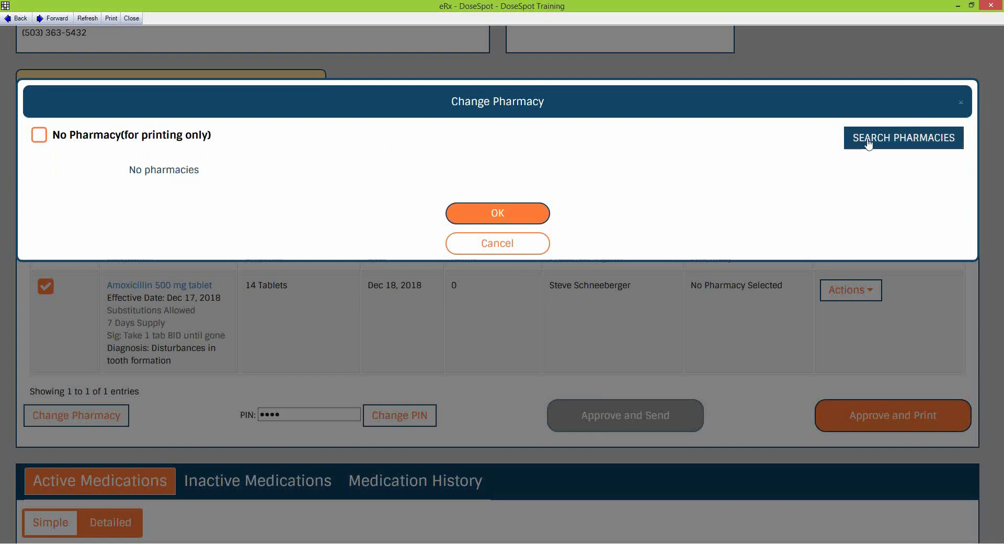
click(920, 151)
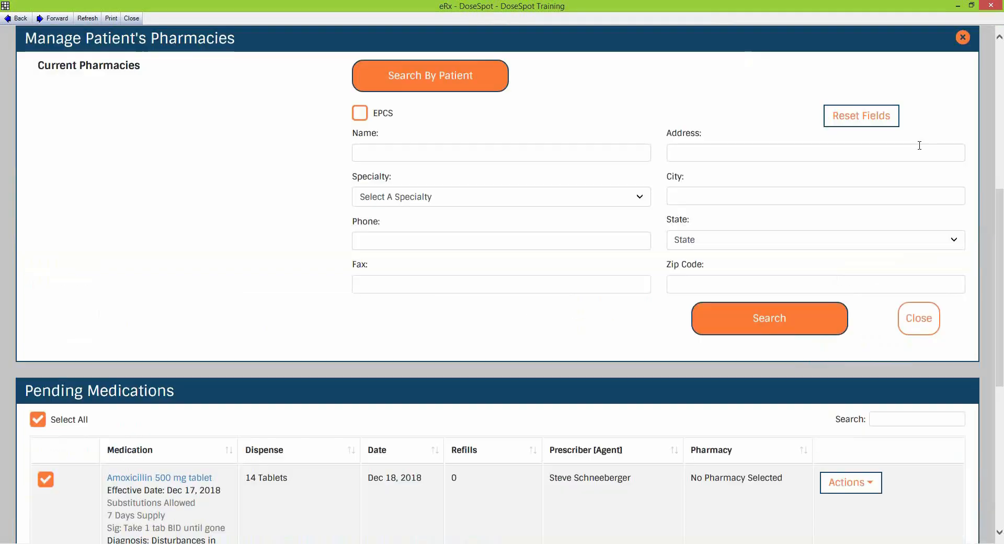
scroll(567, 175, up, 1)
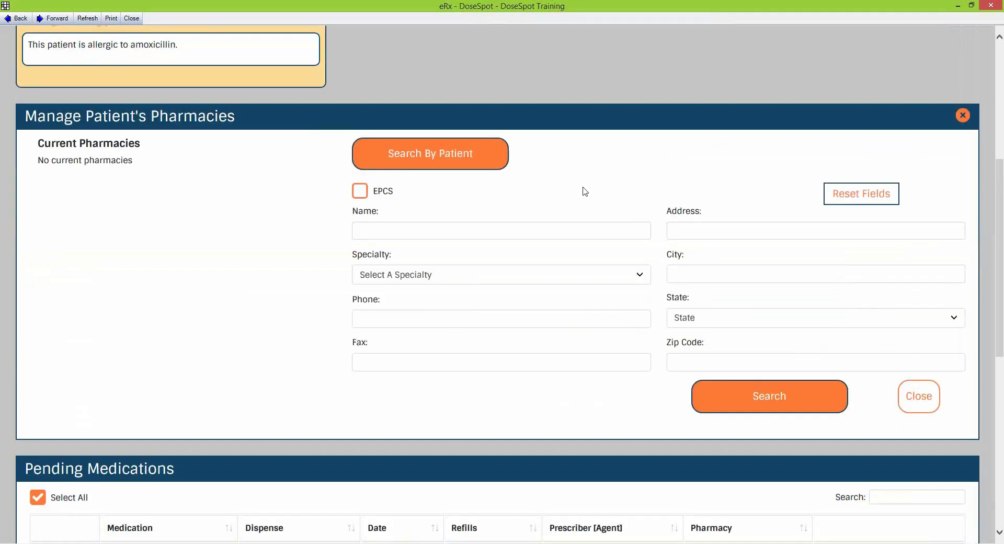
Enter 'walgreen' as the pharmacy name and Oregon as the state
click(408, 236)
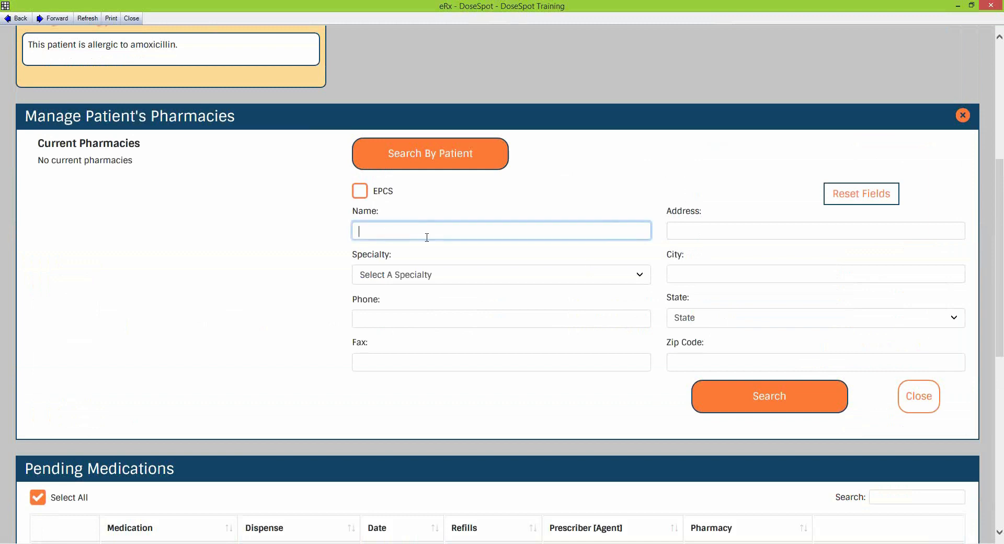
text(walgreens)
click(738, 322)
scroll(712, 397, down, 2)
scroll(710, 413, down, 6)
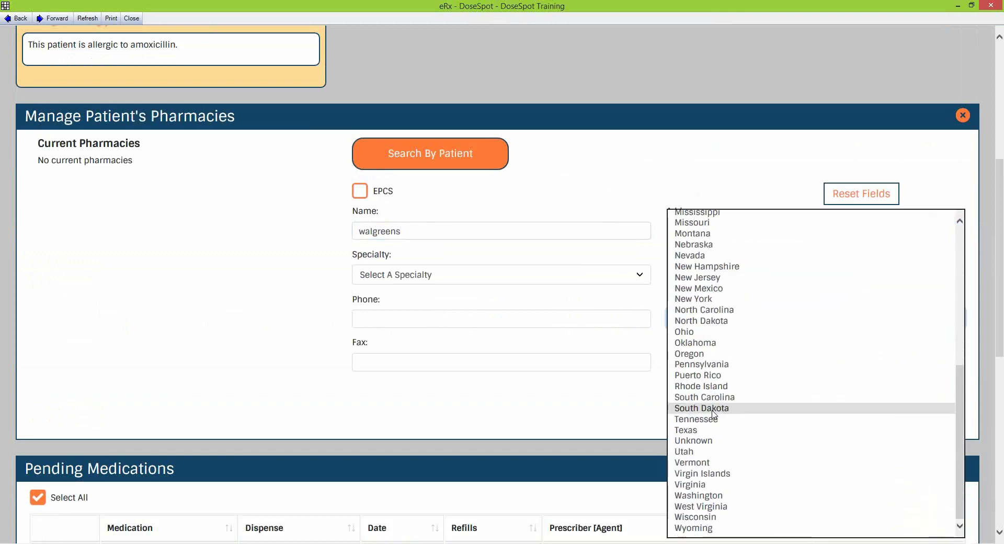
click(700, 359)
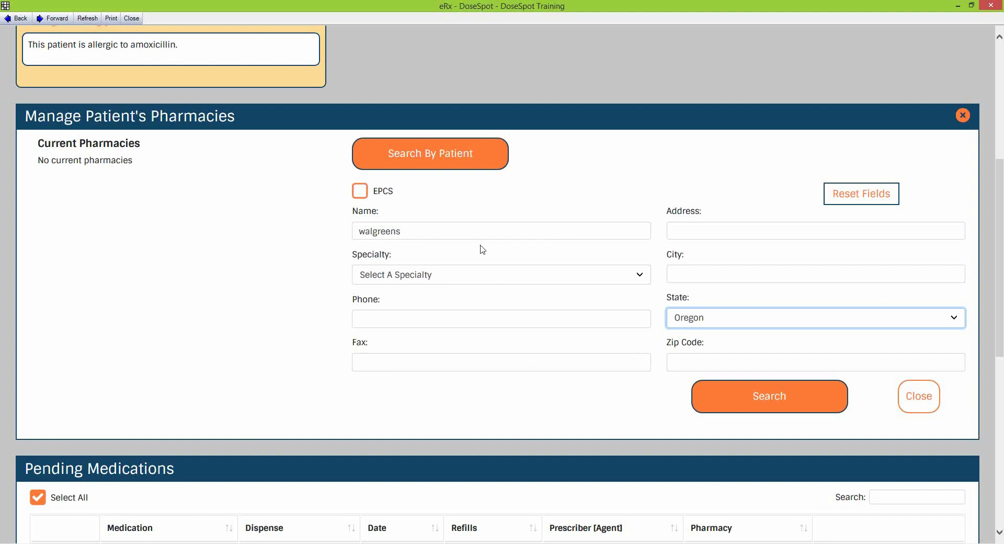
Search and select Walgreens Test Portland as the patient's pharmacy
click(704, 396)
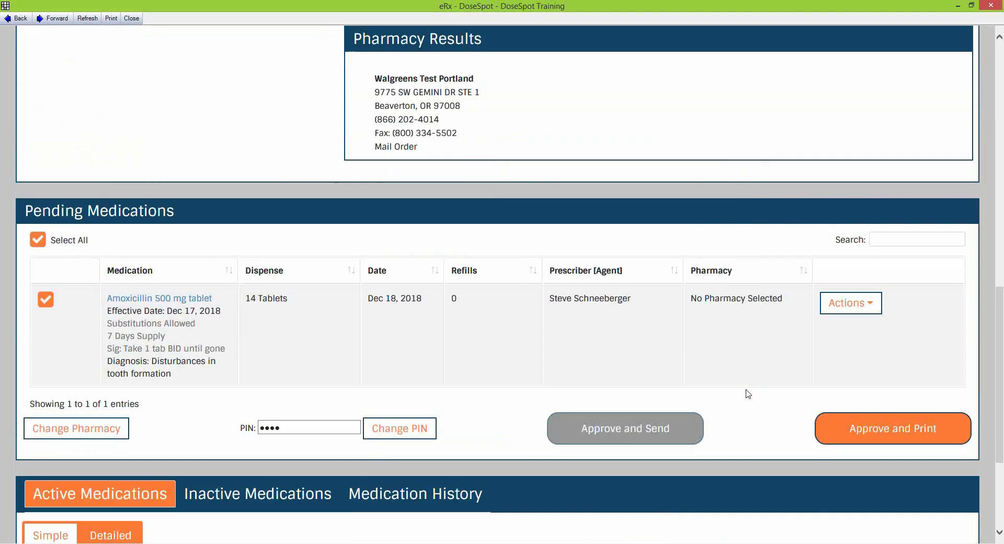
scroll(639, 236, up, 3)
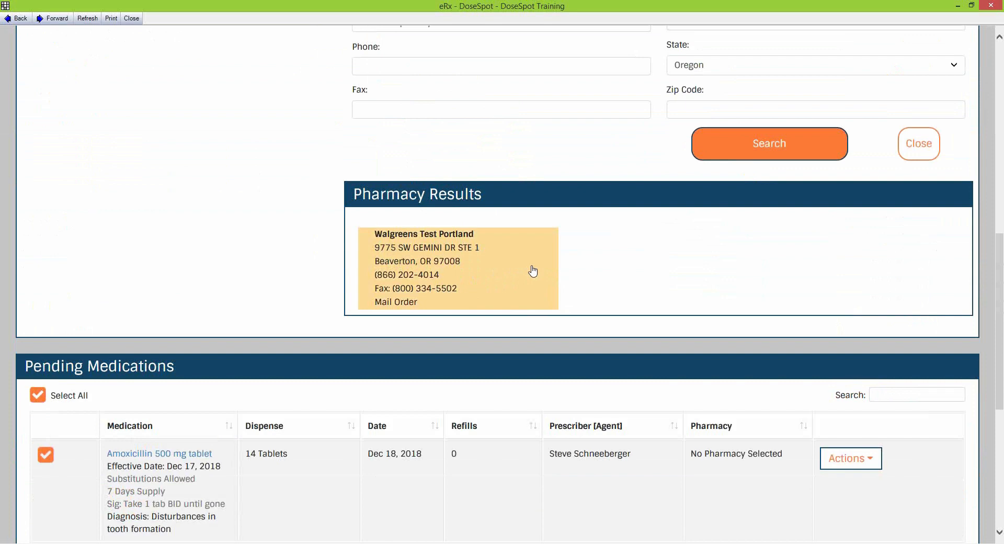
scroll(544, 271, up, 3)
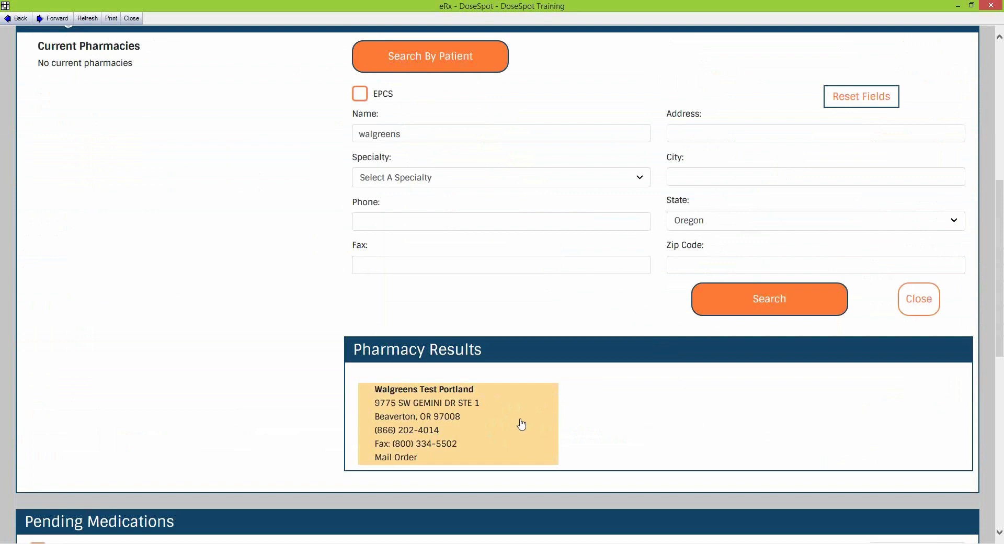
scroll(533, 460, up, 1)
scroll(534, 466, down, 1)
scroll(473, 461, up, 1)
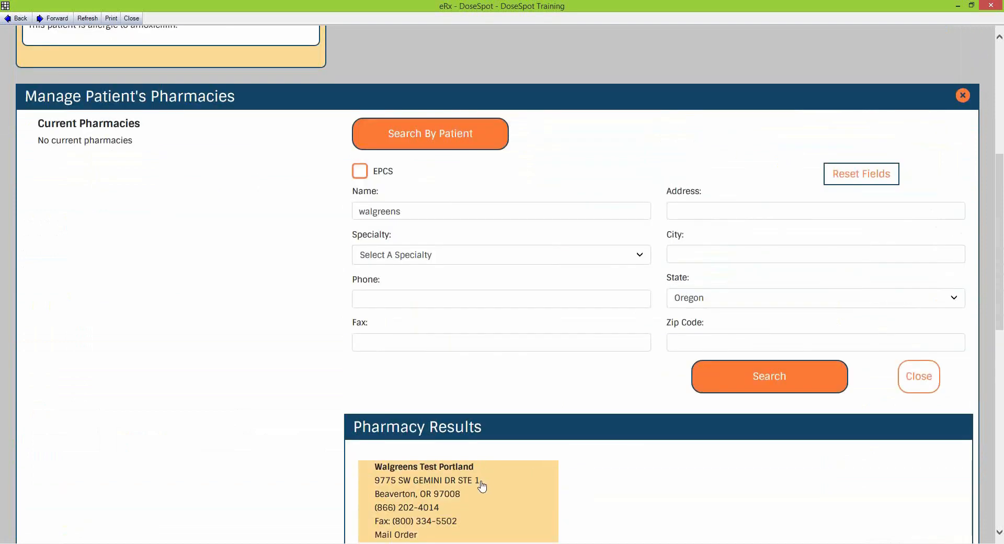
click(510, 495)
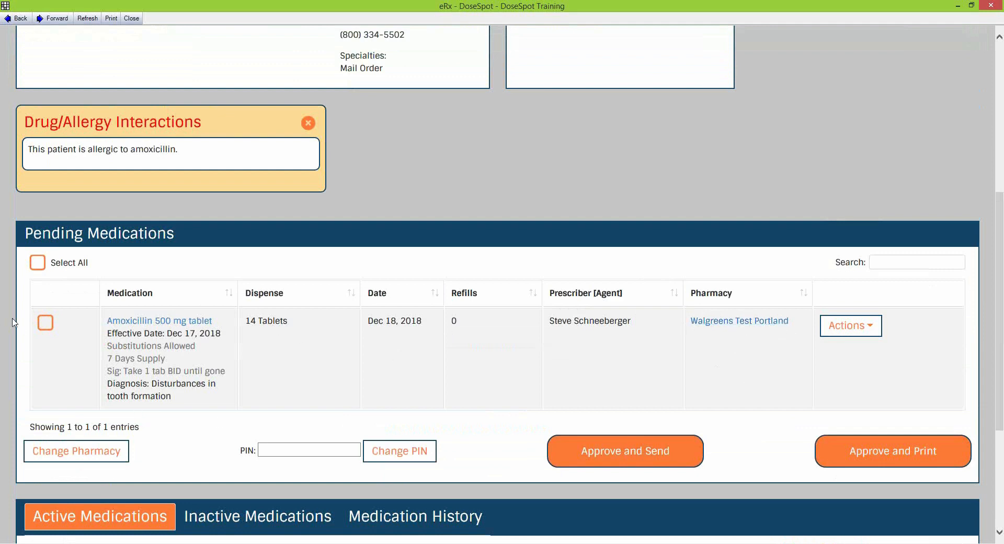
Tick the Amoxicillin prescription, enter the approval PIN, and approve and send it
click(46, 325)
click(297, 448)
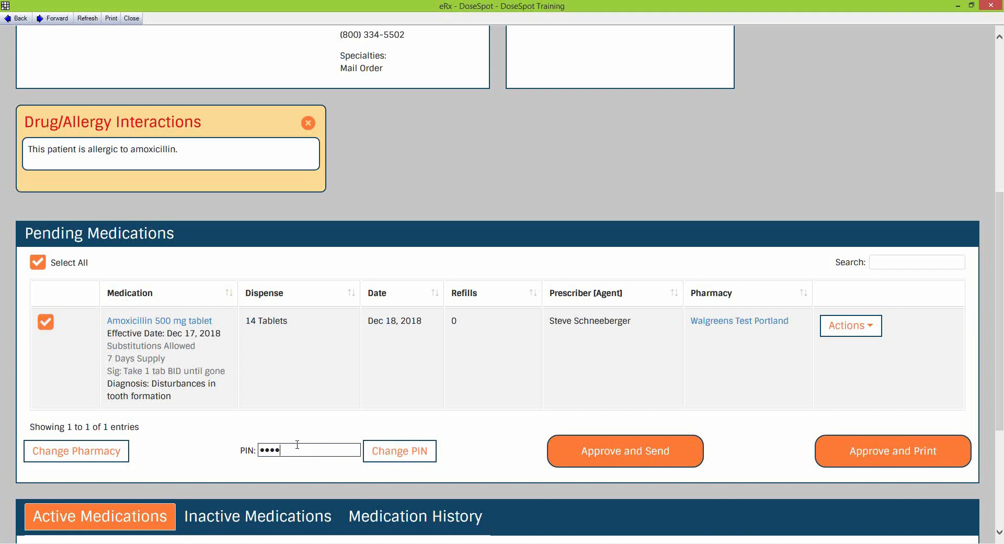
click(642, 457)
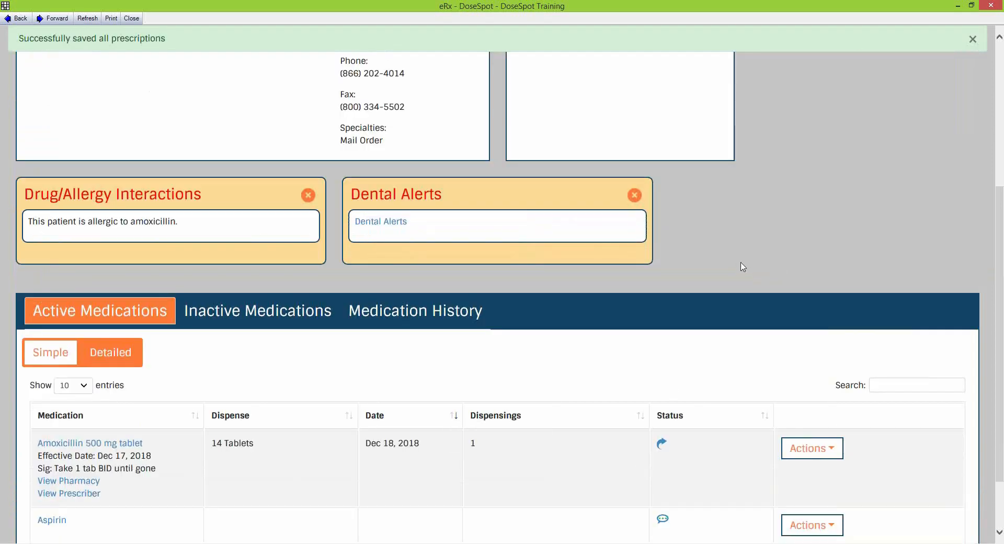
scroll(731, 249, down, 2)
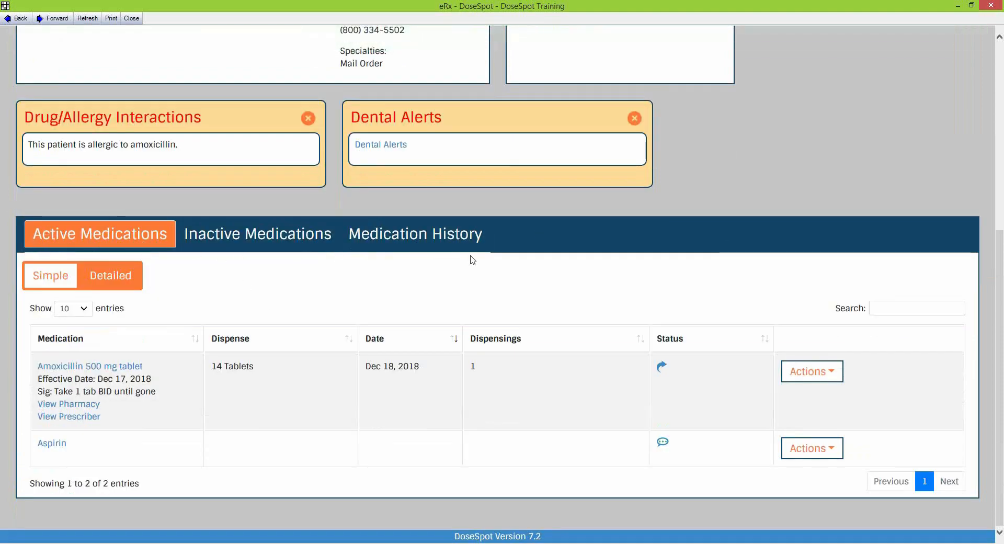
scroll(521, 307, up, 6)
scroll(521, 307, down, 6)
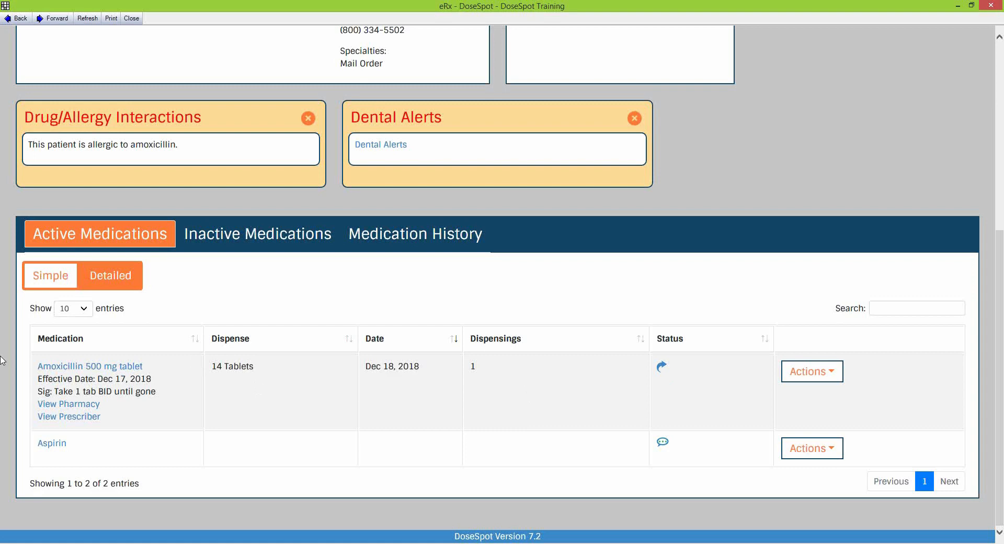
click(74, 407)
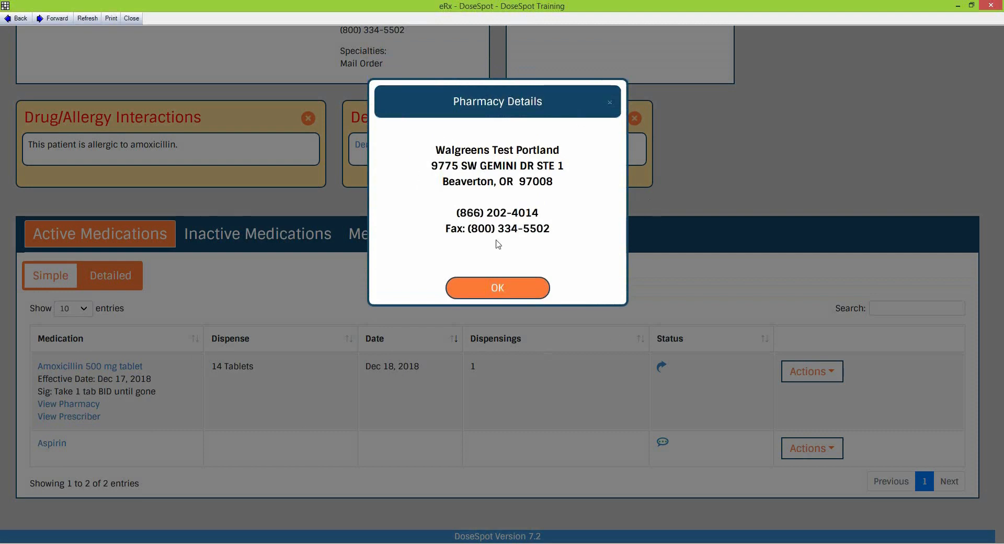
click(507, 287)
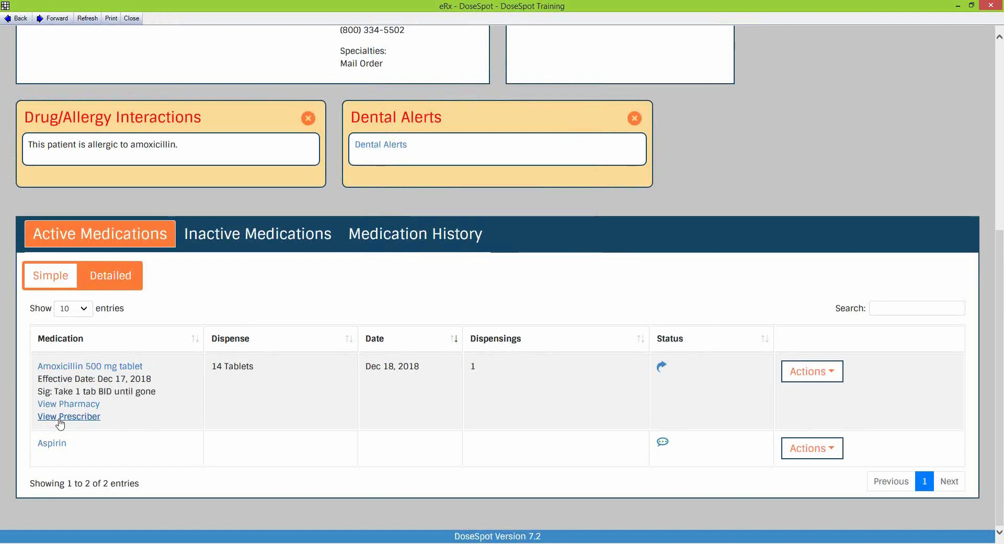
click(68, 417)
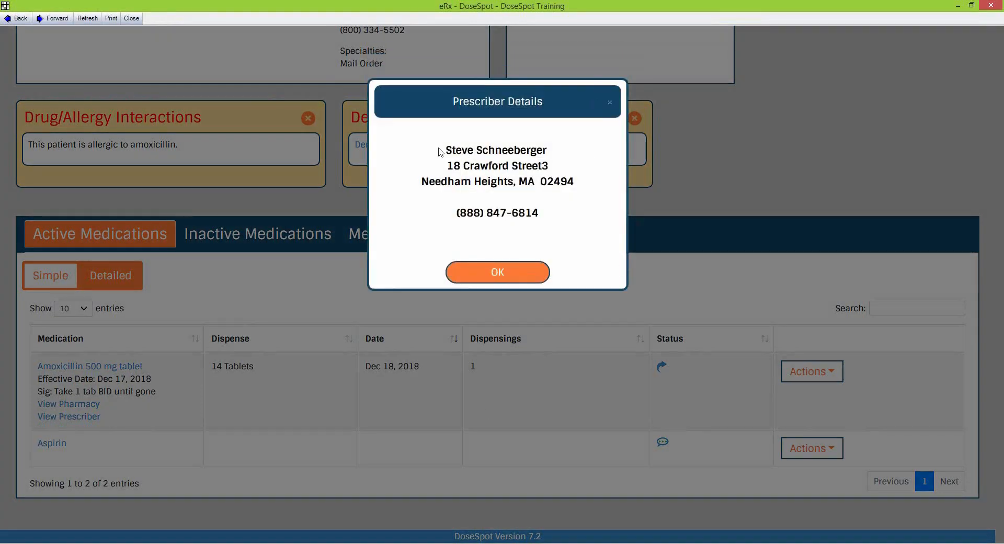
drag(448, 150, 547, 211)
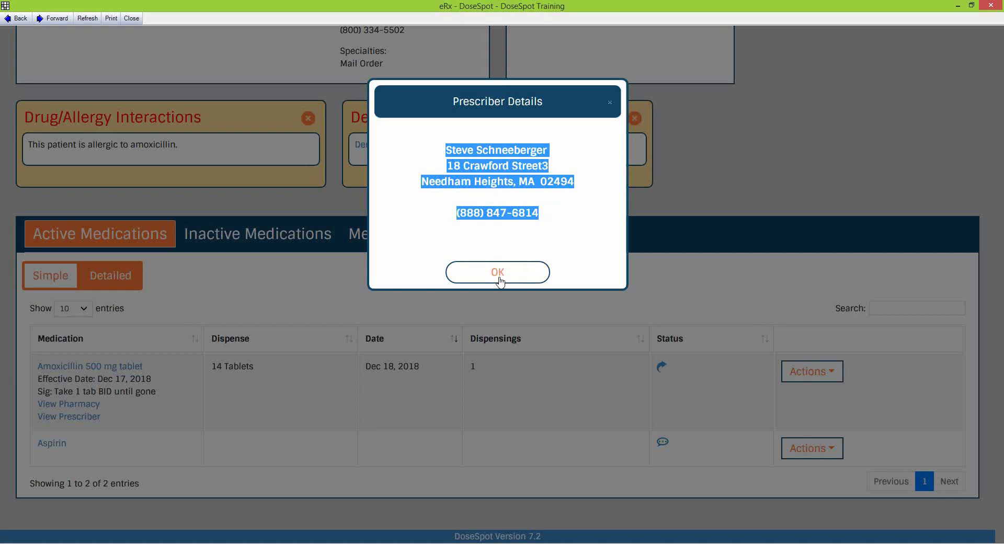
click(505, 150)
drag(447, 150, 549, 151)
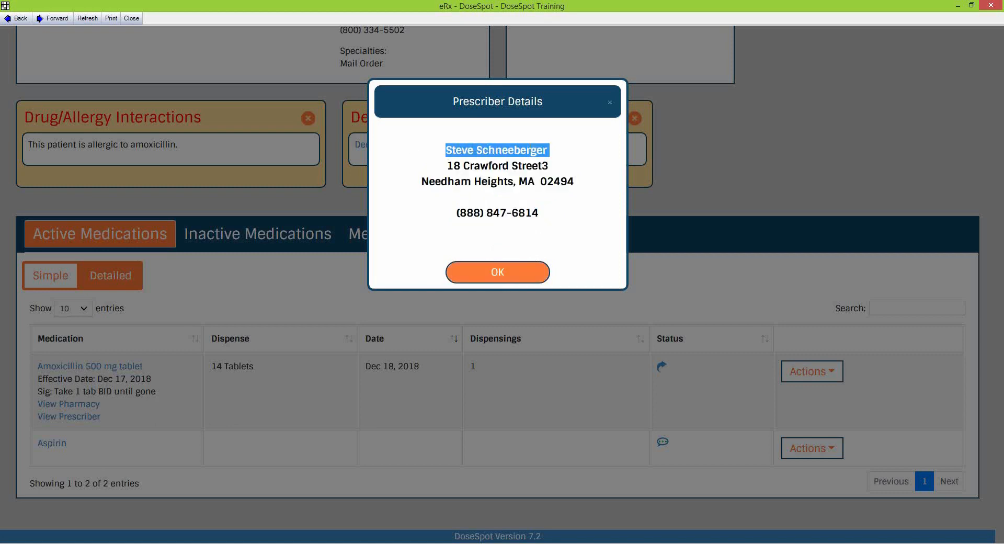
click(503, 277)
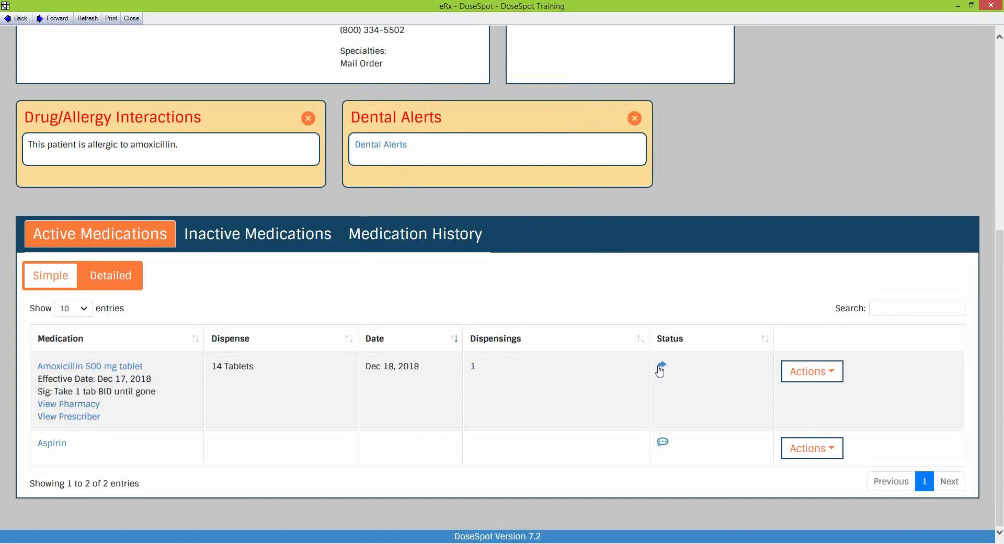
Review the Amoxicillin prescription's status log: Entered, Sending and Error entries with the routing error note
mouse_move(662, 369)
click(661, 368)
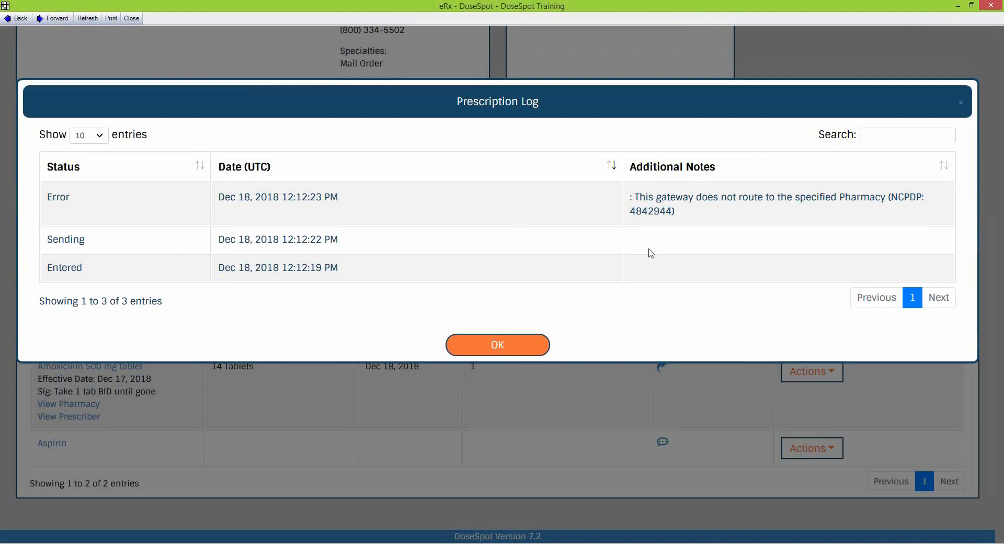
drag(693, 219, 634, 197)
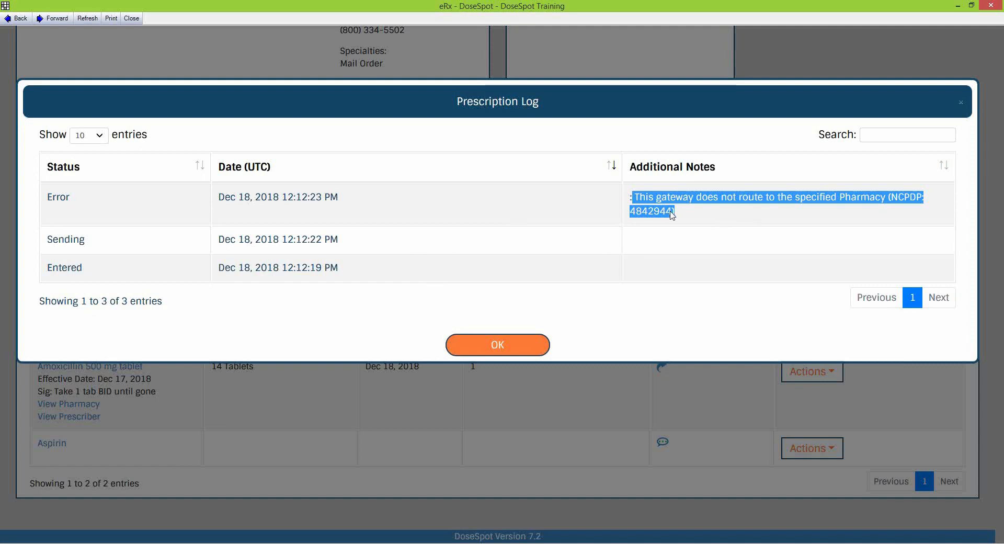
click(352, 277)
drag(49, 266, 346, 263)
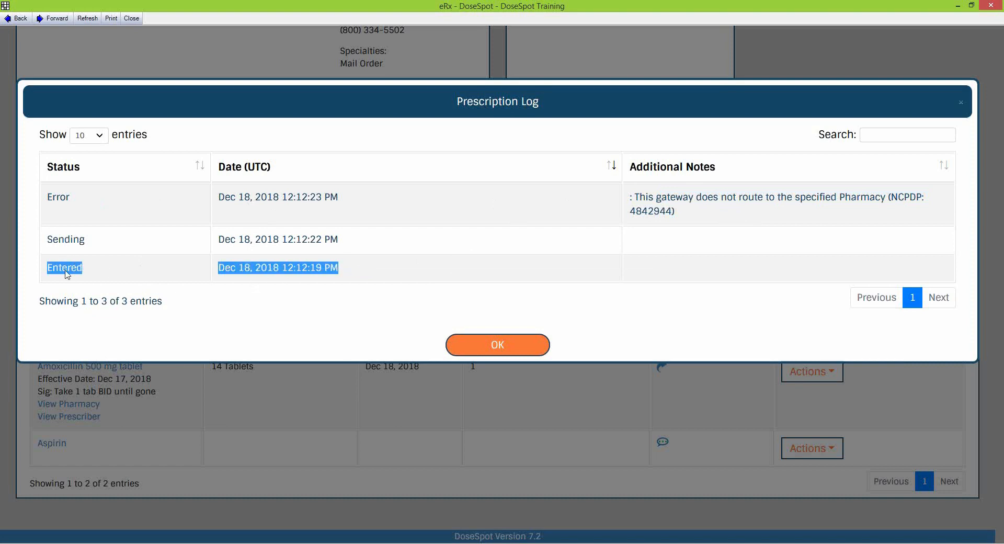
drag(44, 247, 366, 242)
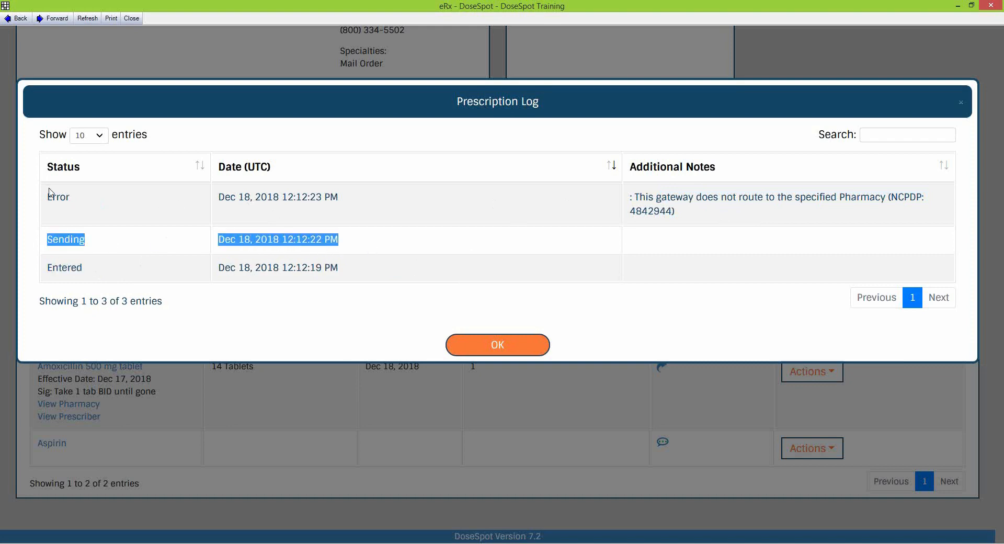
drag(43, 198, 359, 192)
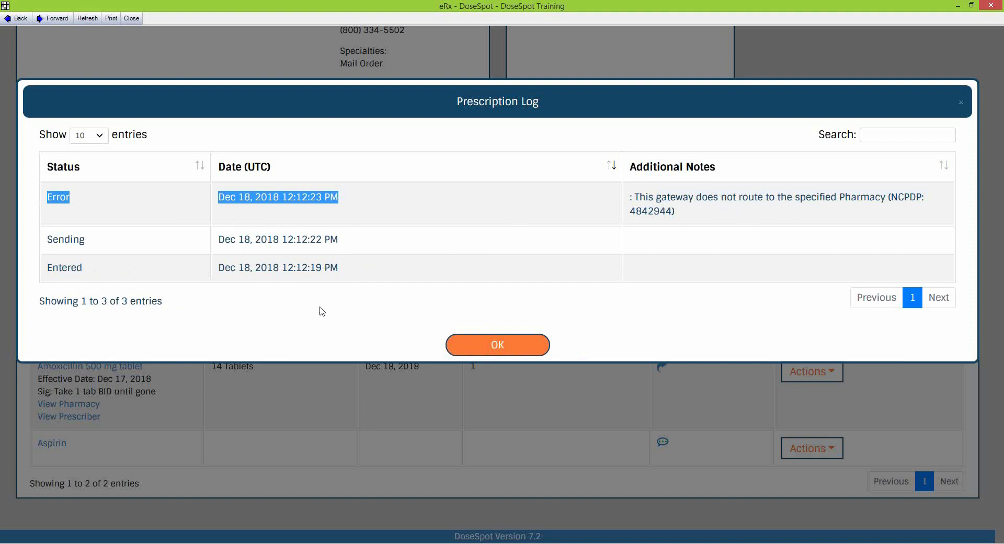
click(529, 346)
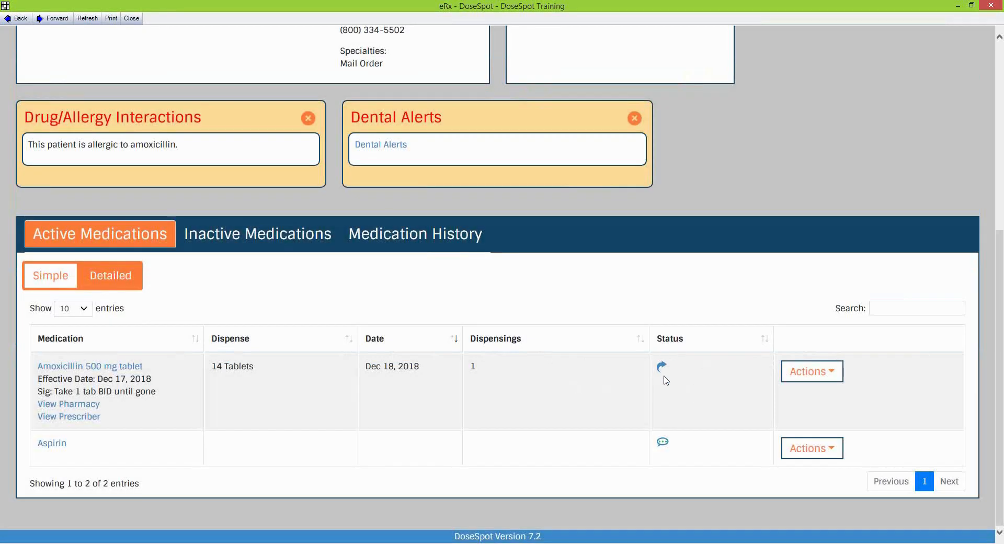
Close the eRx window to return to the patient's Open Dental chart
mouse_move(662, 370)
scroll(727, 438, up, 2)
scroll(719, 433, down, 2)
scroll(713, 427, up, 5)
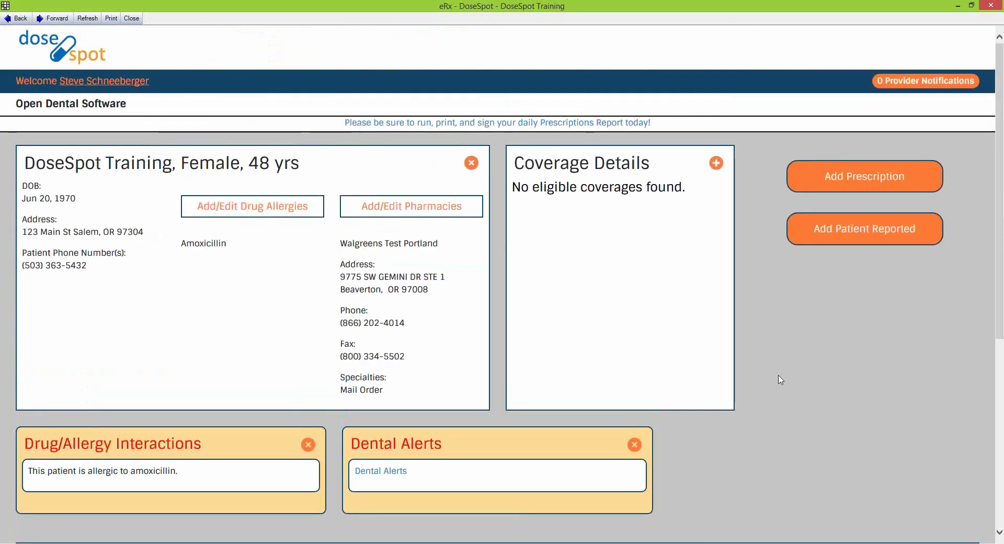
scroll(822, 372, down, 6)
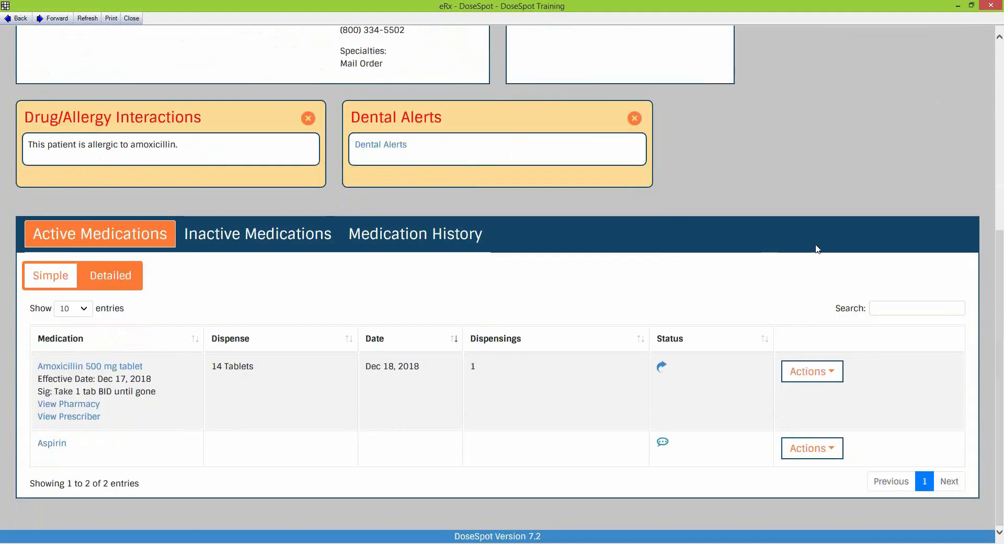
scroll(782, 209, up, 6)
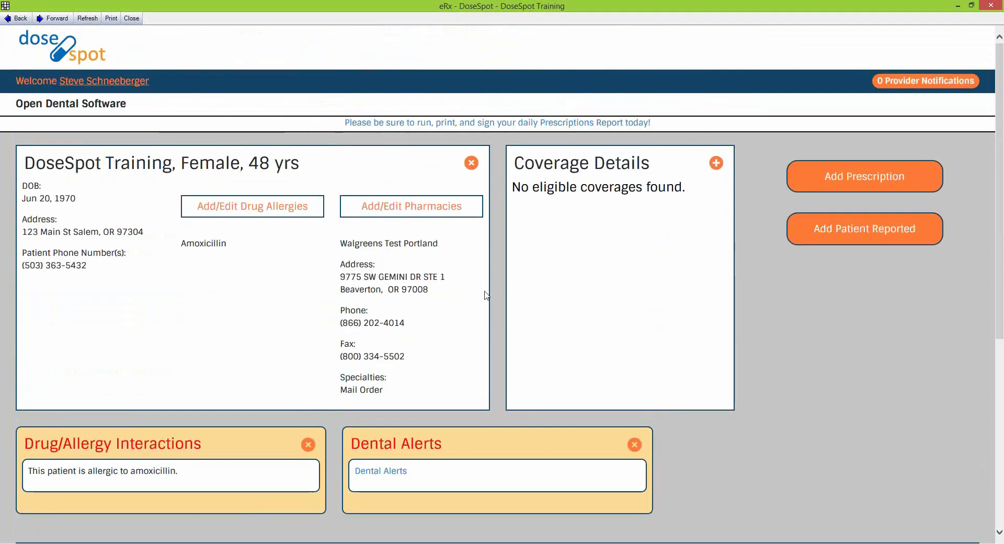
click(132, 19)
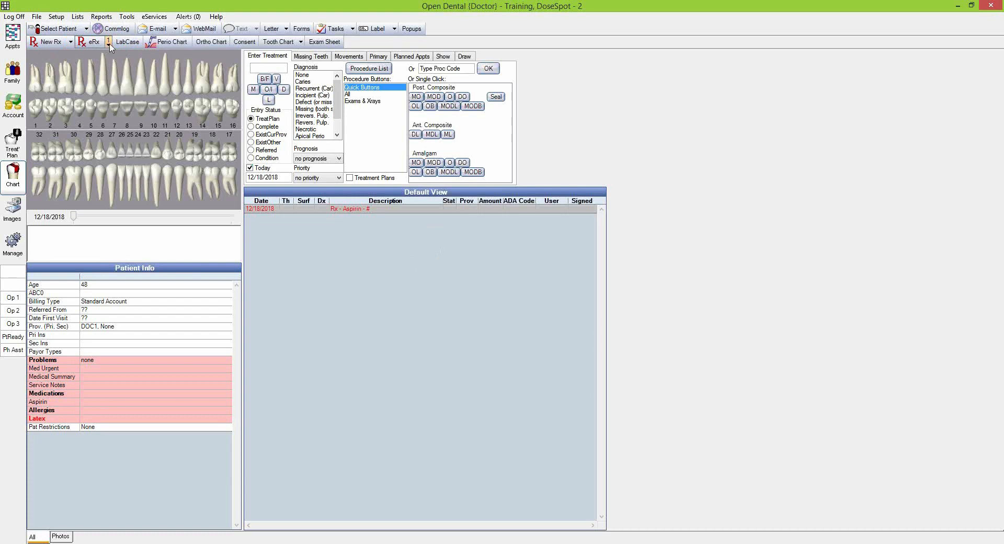
Open the eRx Transaction Errors (1) notifications page
click(110, 46)
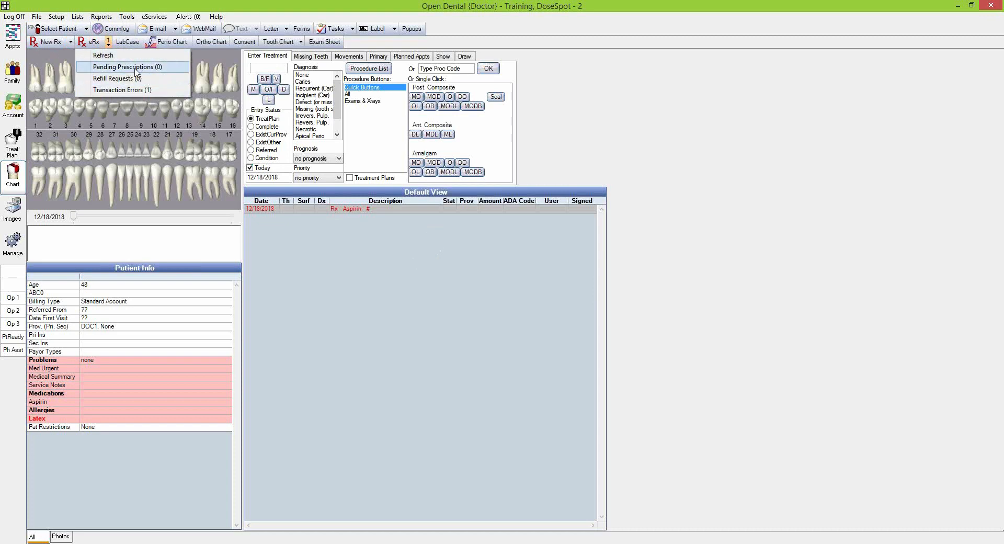
click(155, 90)
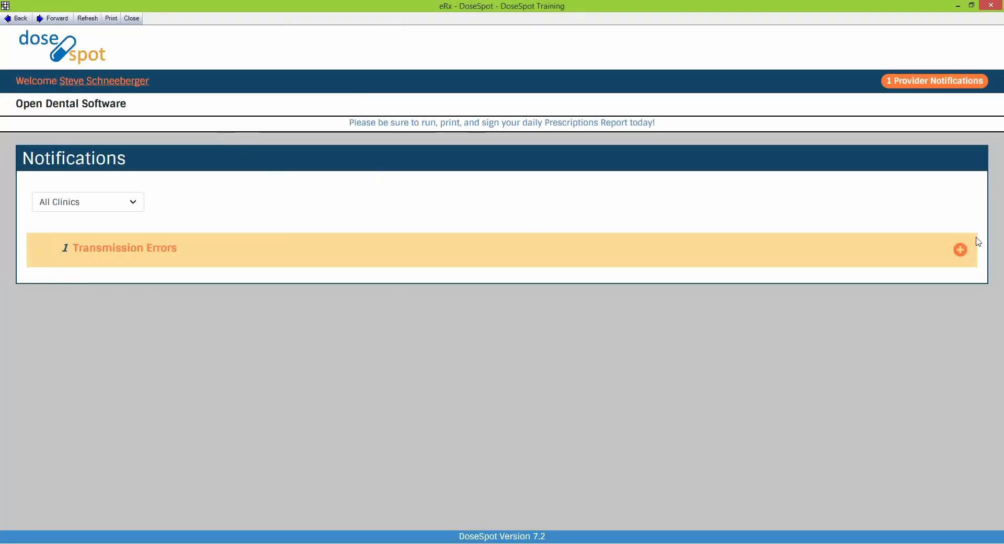
Expand Transmission Errors, read the Amoxicillin unroutable-pharmacy message, and view that patient's page
click(962, 251)
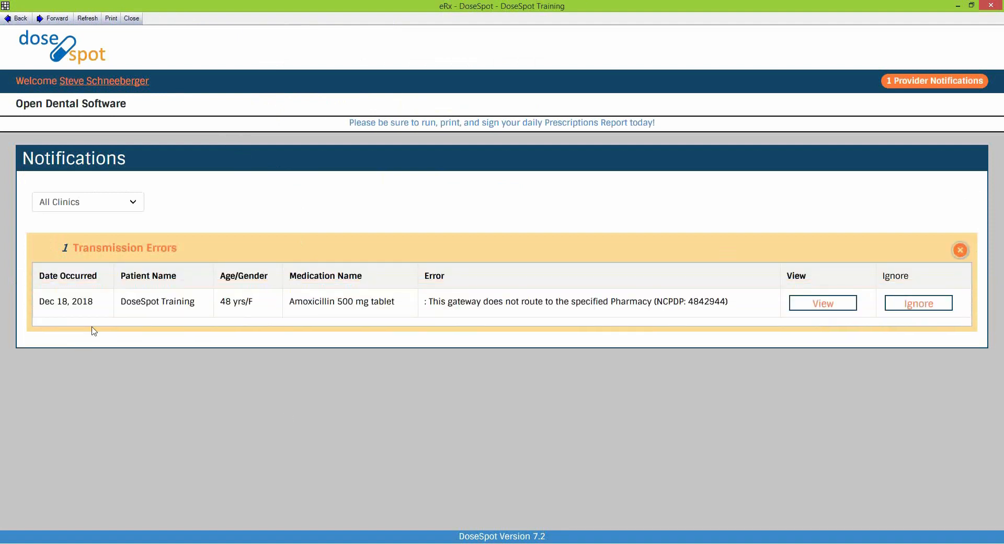
drag(36, 306, 756, 311)
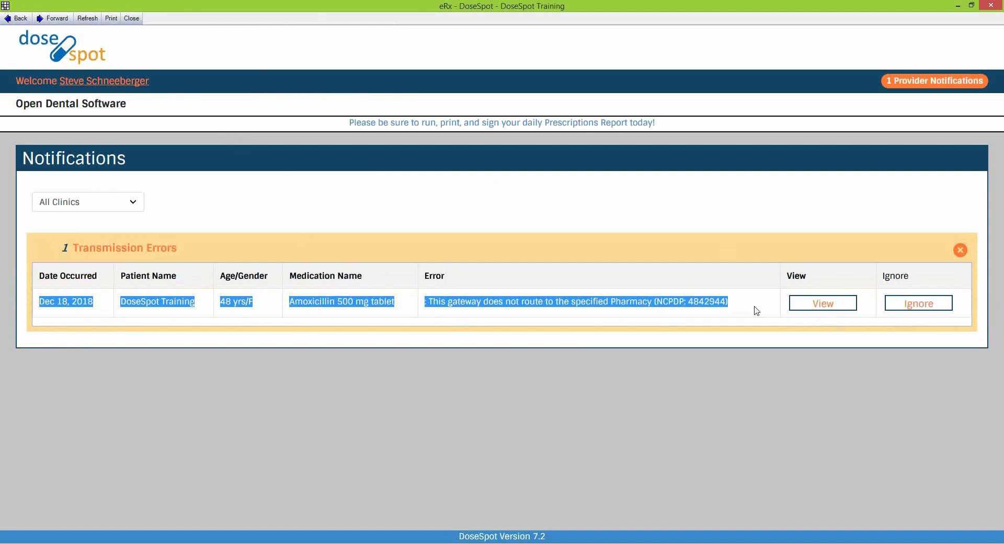
click(579, 320)
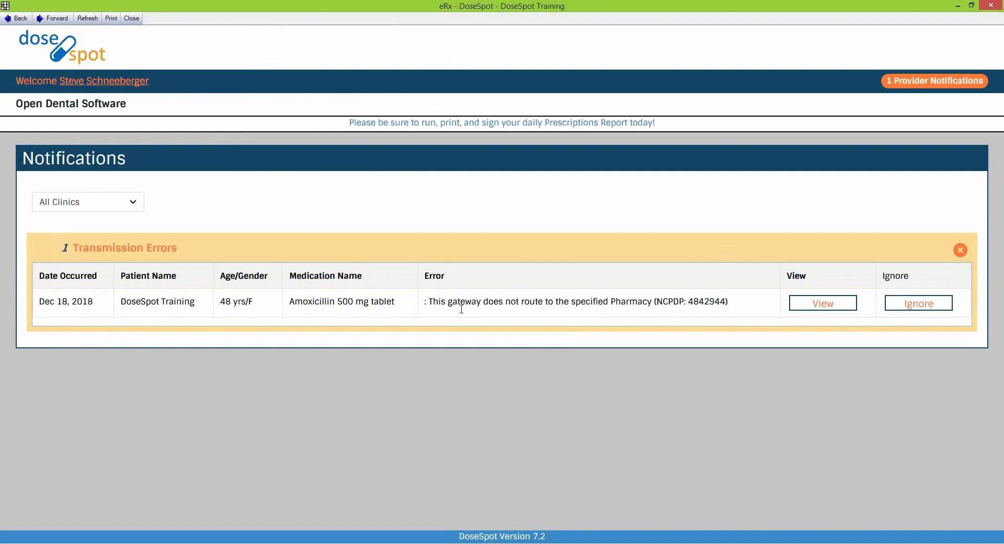
drag(425, 304, 734, 309)
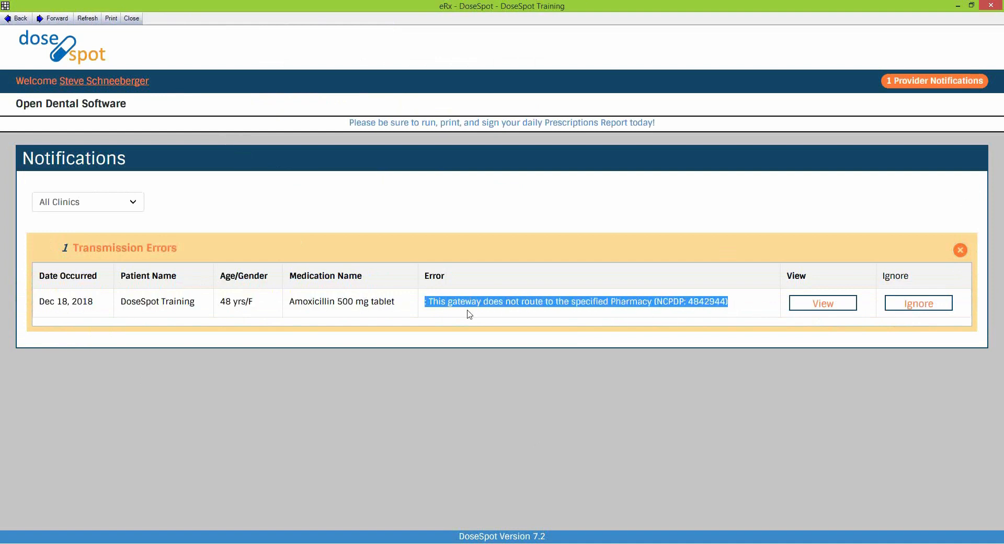
click(844, 310)
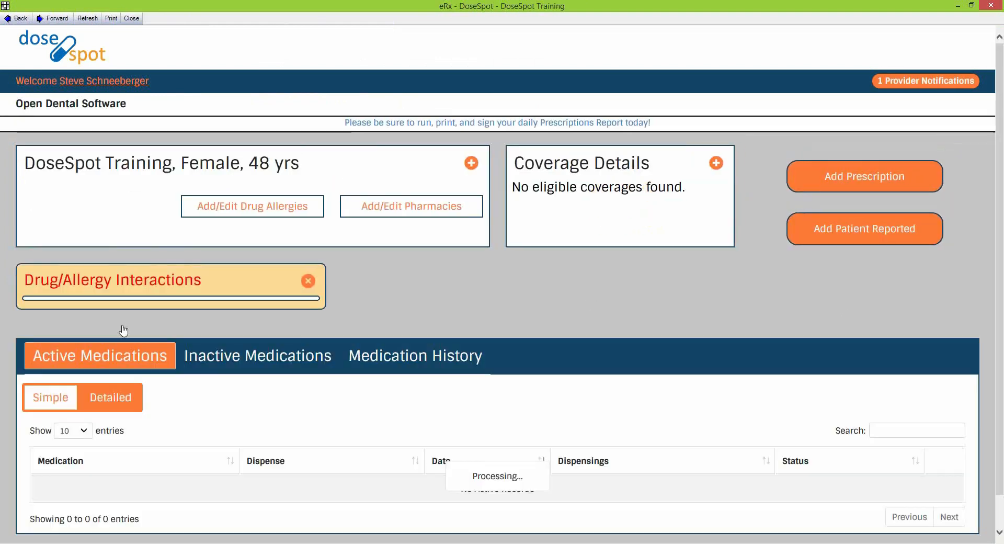
Check inactive medications and the Amoxicillin 500 mg, 14 Tablets notification, then close eRx
scroll(525, 355, down, 3)
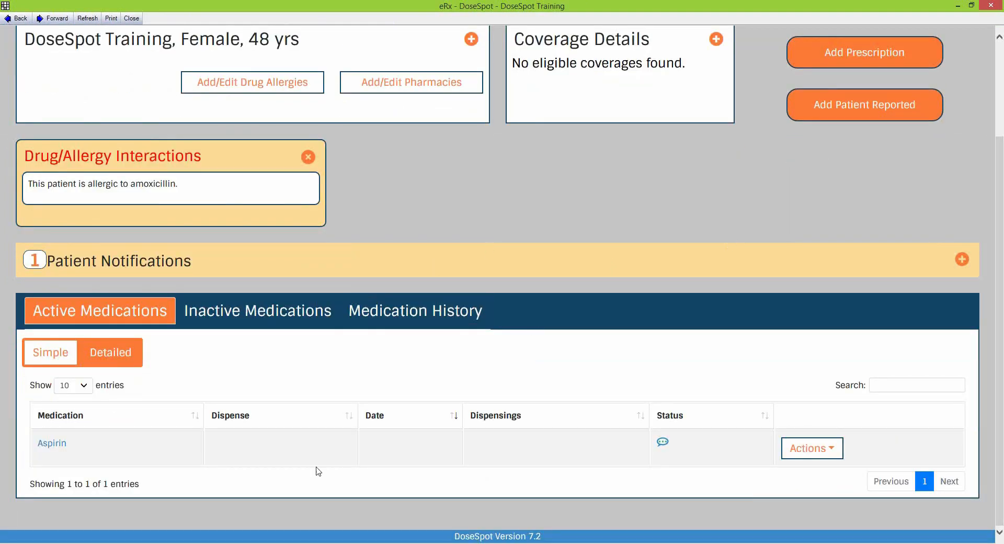
click(224, 314)
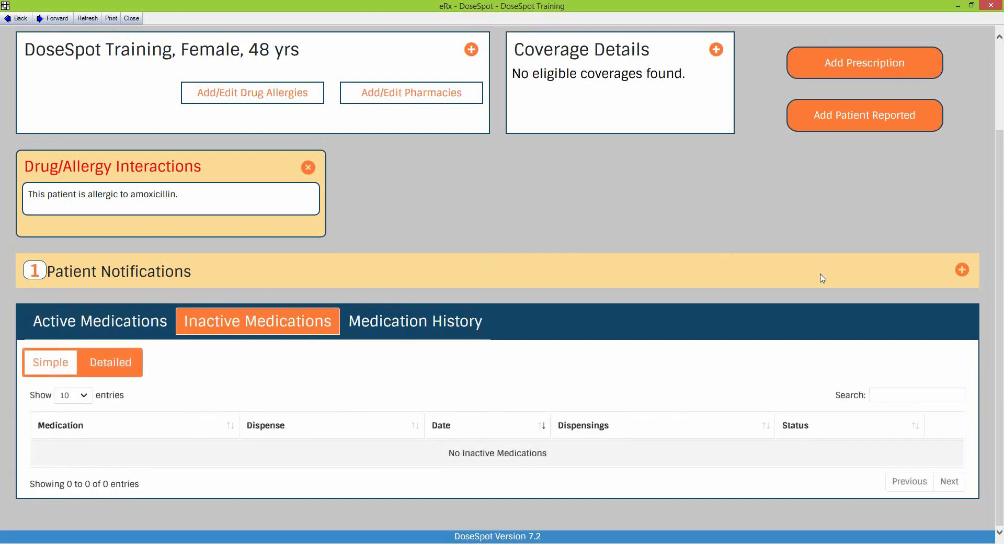
click(963, 271)
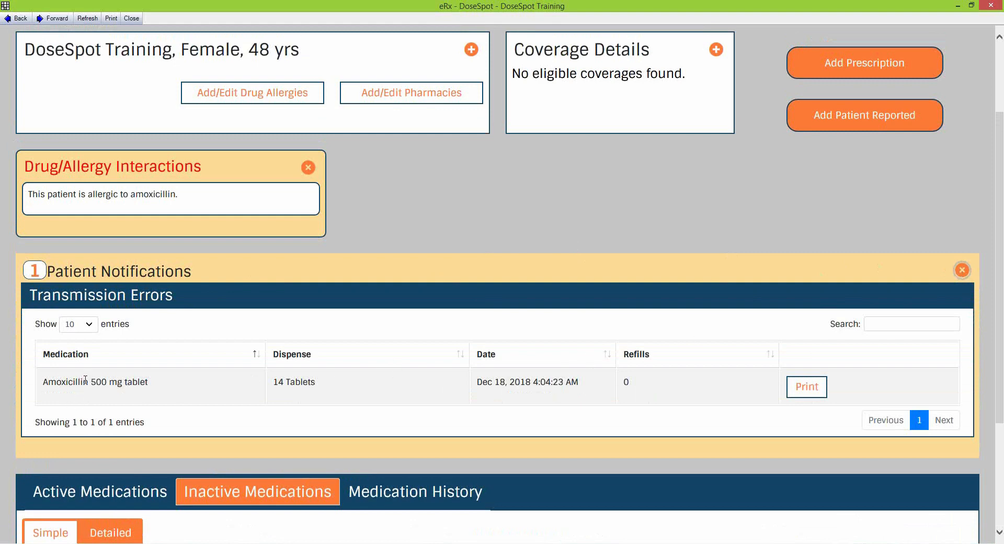
triple_click(54, 268)
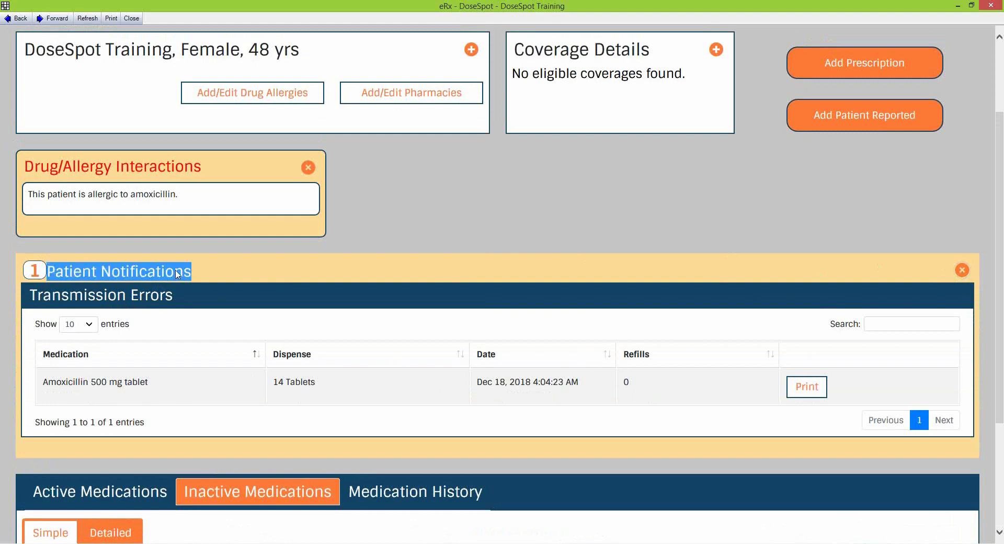
drag(44, 382, 190, 386)
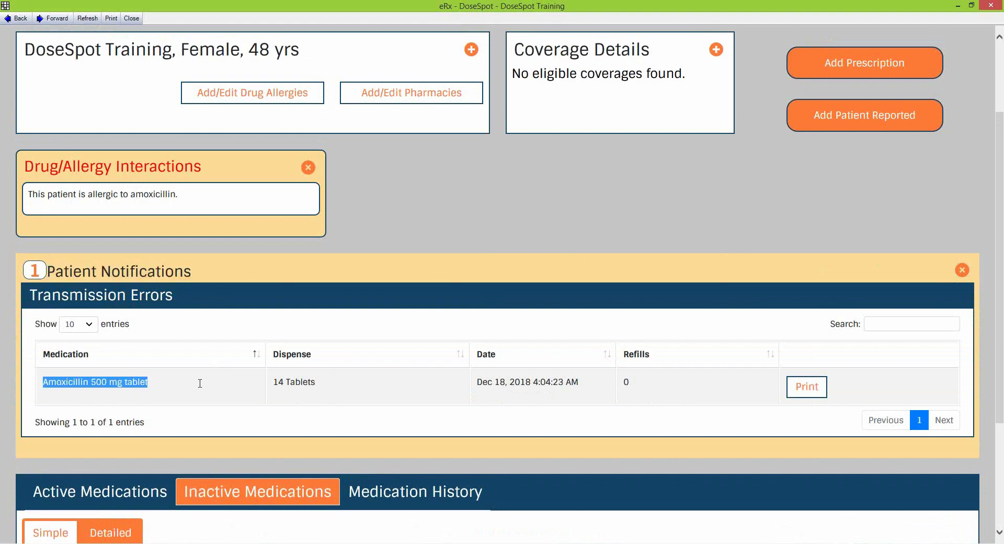
drag(270, 386, 425, 396)
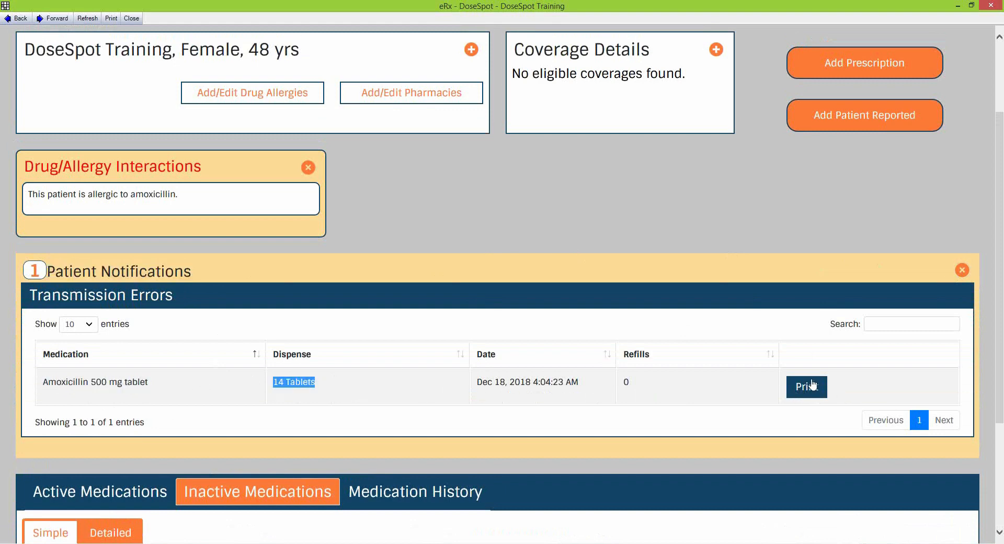
click(962, 271)
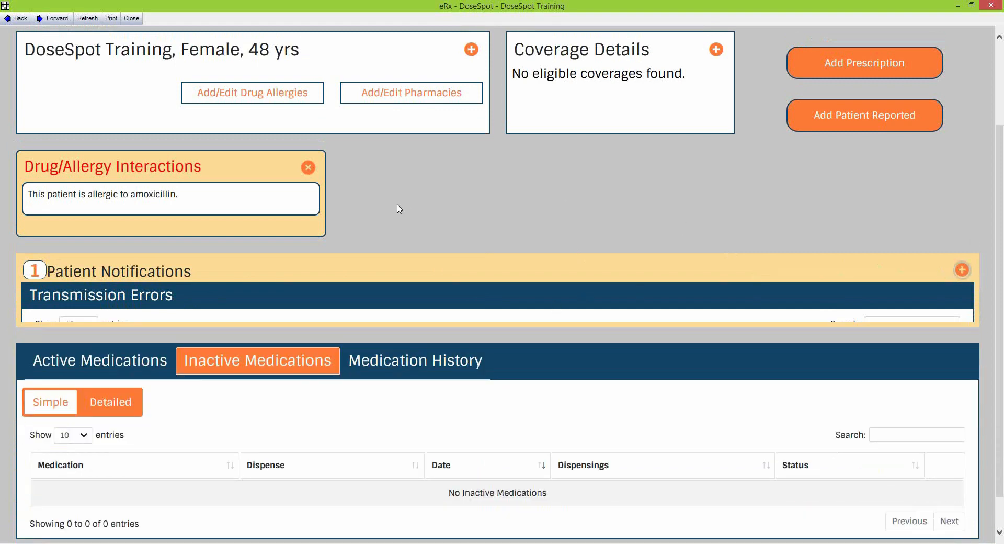
scroll(359, 209, up, 3)
click(131, 19)
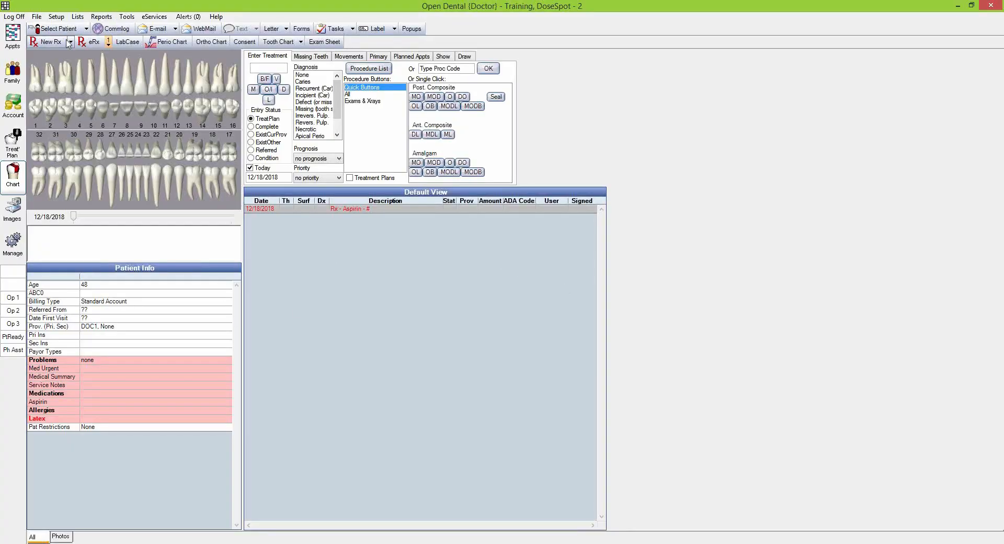
Log off the doctor, log on as Staff, and start eRx to reach the DOC1 provider choice
click(13, 17)
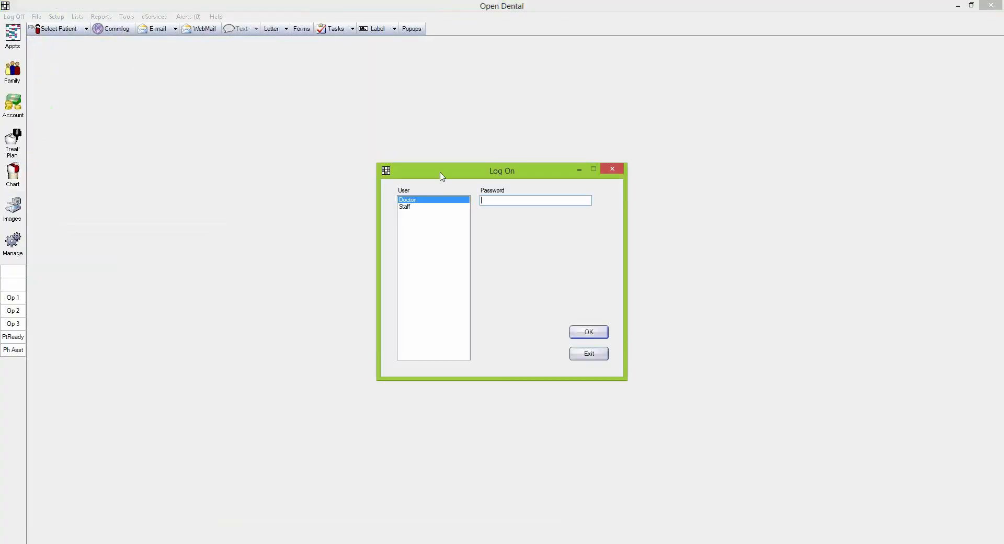
click(407, 207)
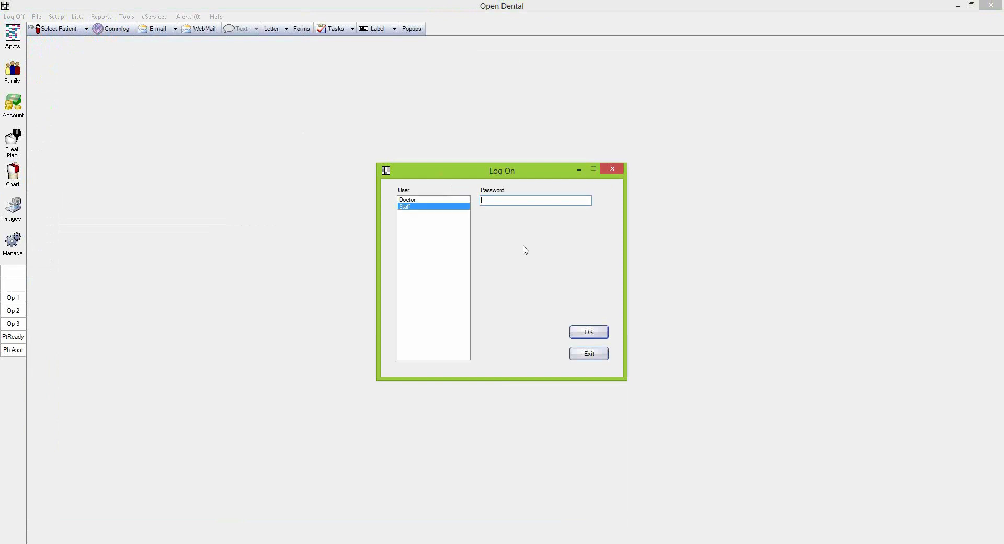
click(589, 333)
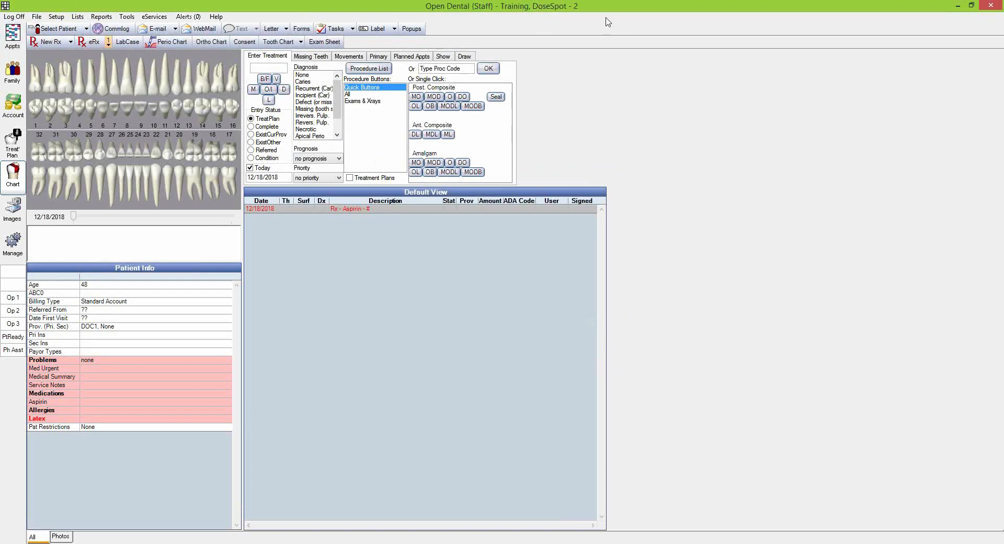
click(89, 42)
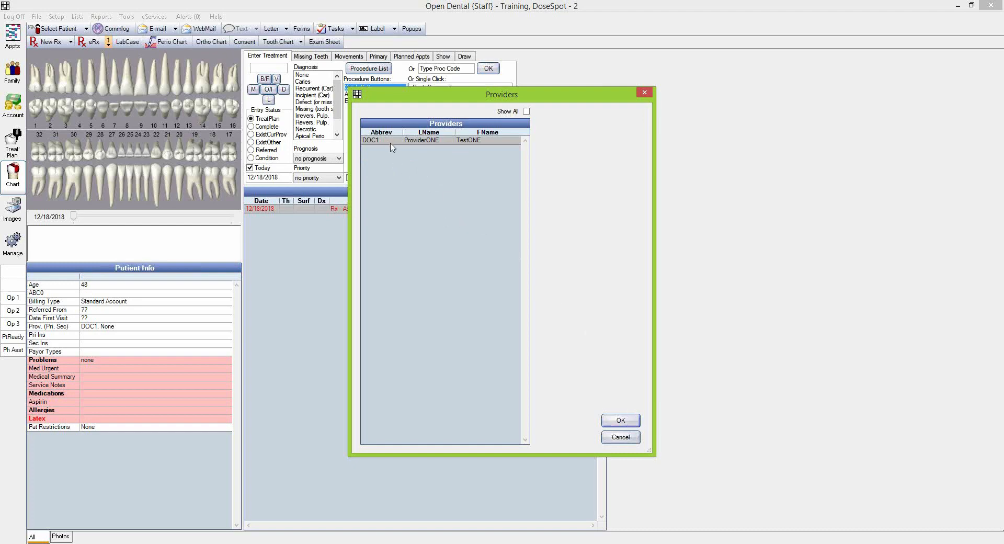
click(619, 421)
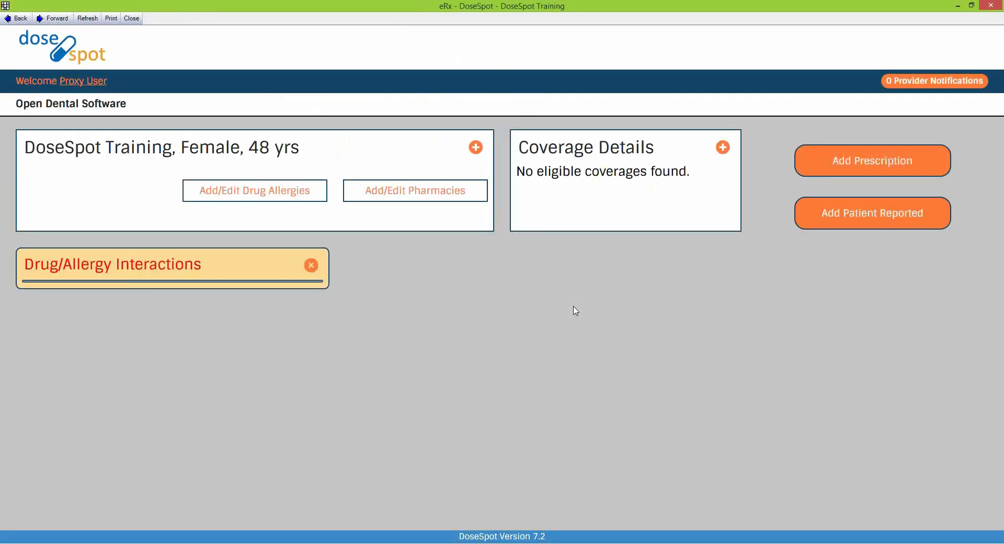
scroll(520, 217, down, 3)
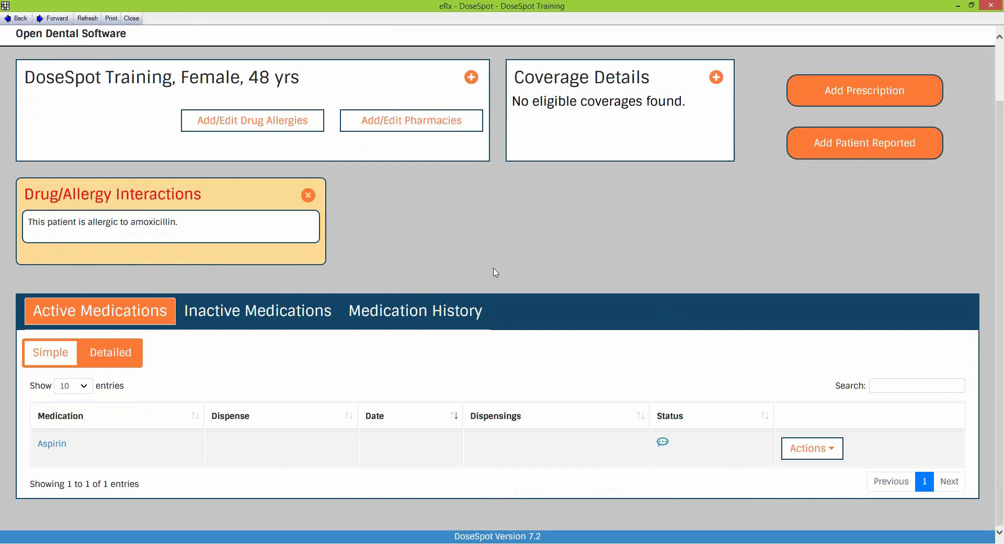
scroll(387, 262, up, 3)
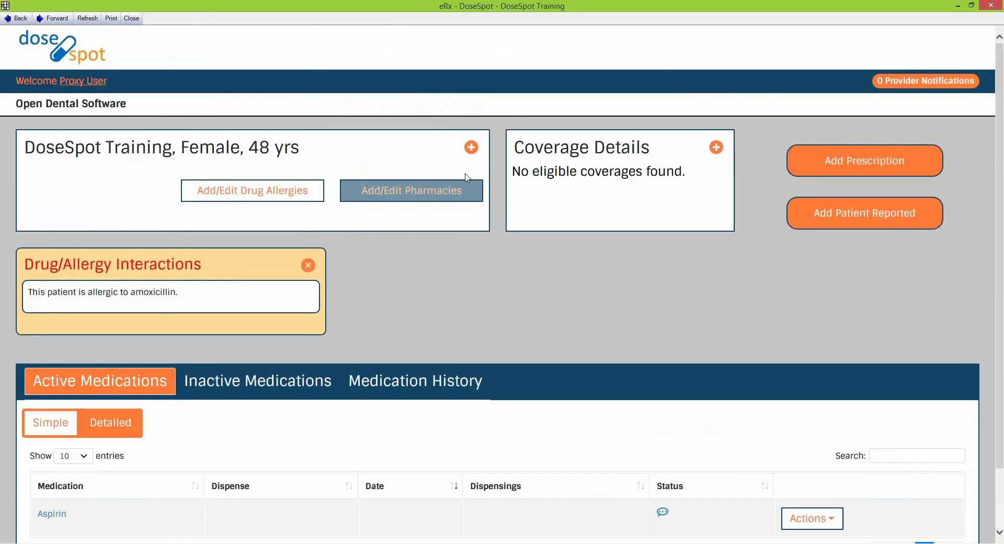
click(471, 147)
click(472, 147)
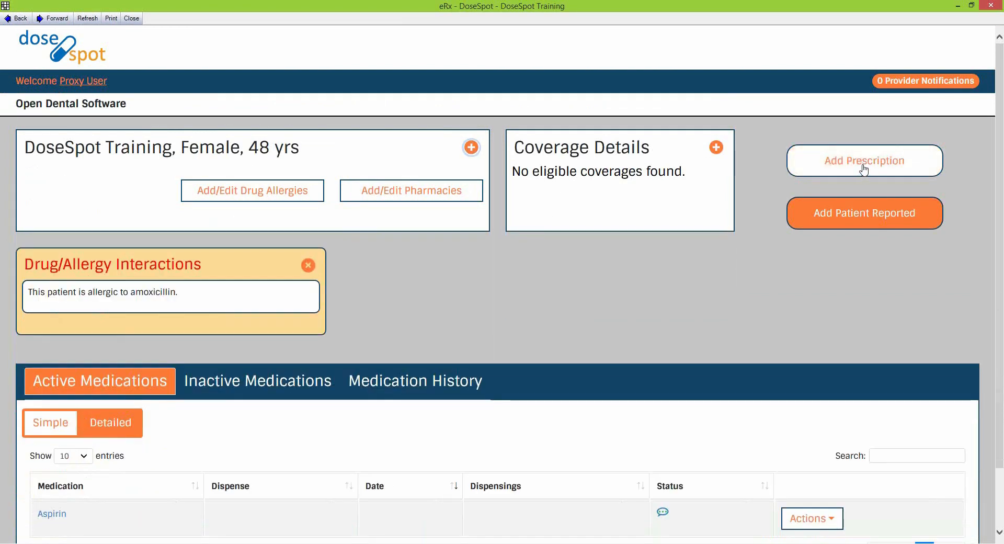
Start a new prescription and pick the 'norco 5' favourite, Norco 5 mg-325 mg tablet
click(864, 166)
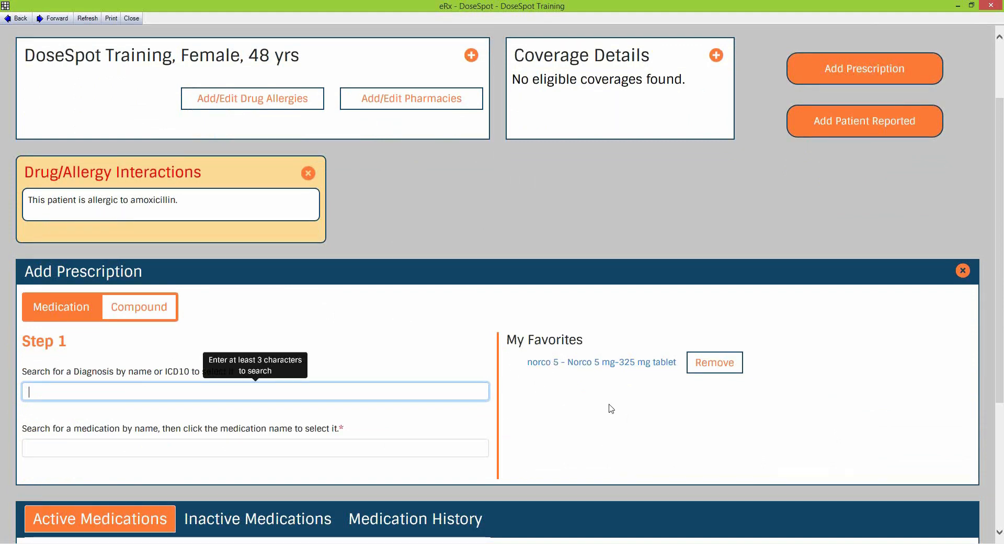
click(179, 449)
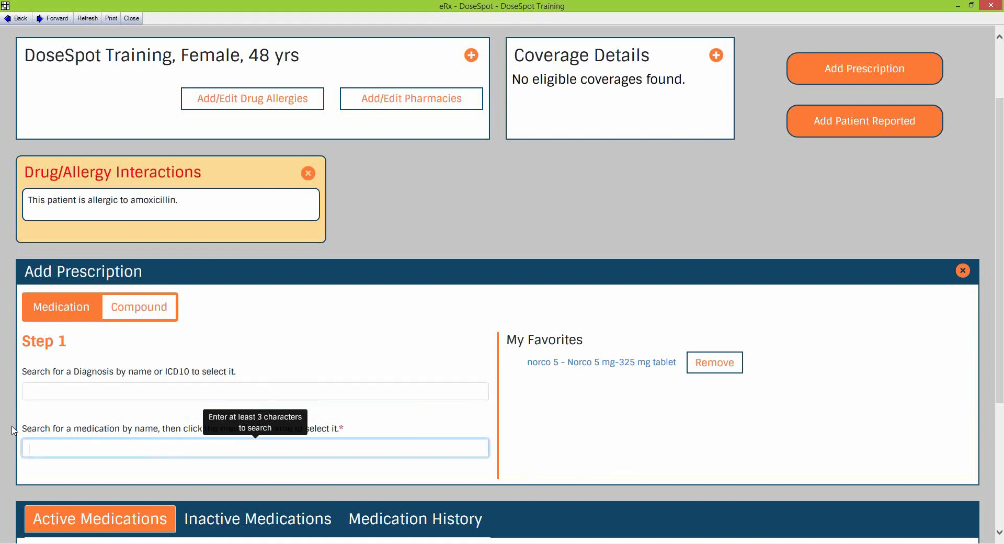
text(norco)
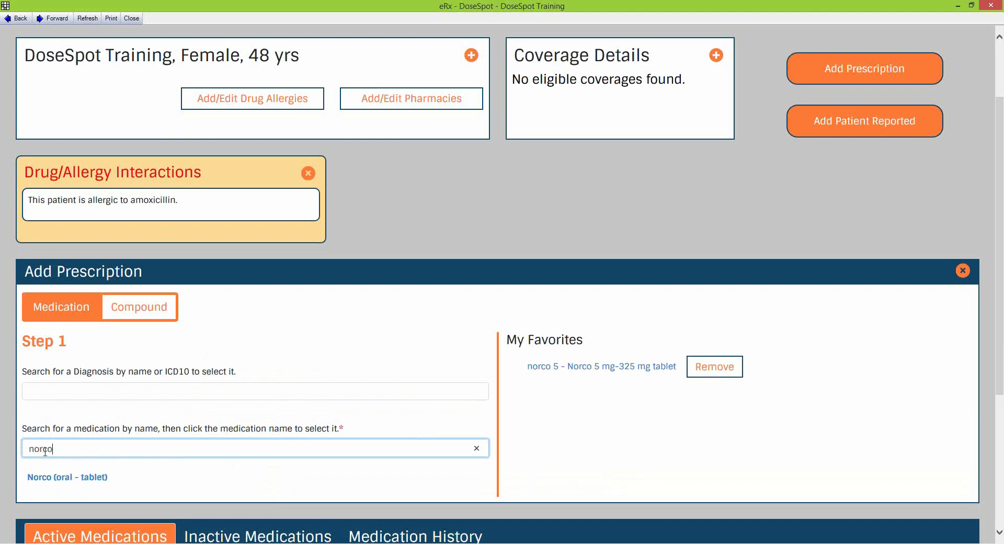
click(582, 369)
Review the Norco draft's medication, strength and directions, and set effective date 12/19/2018
scroll(858, 412, down, 5)
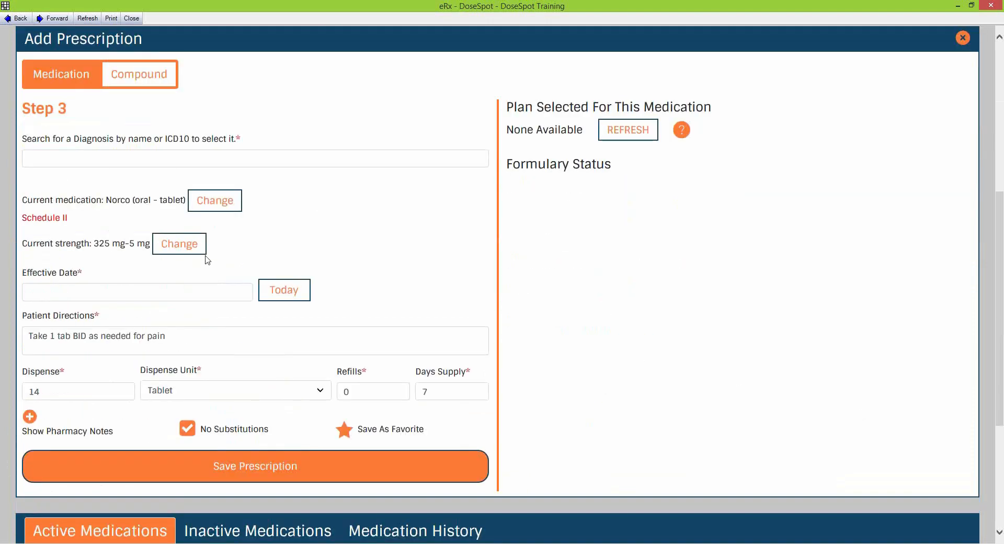
drag(23, 199, 152, 202)
drag(23, 243, 109, 254)
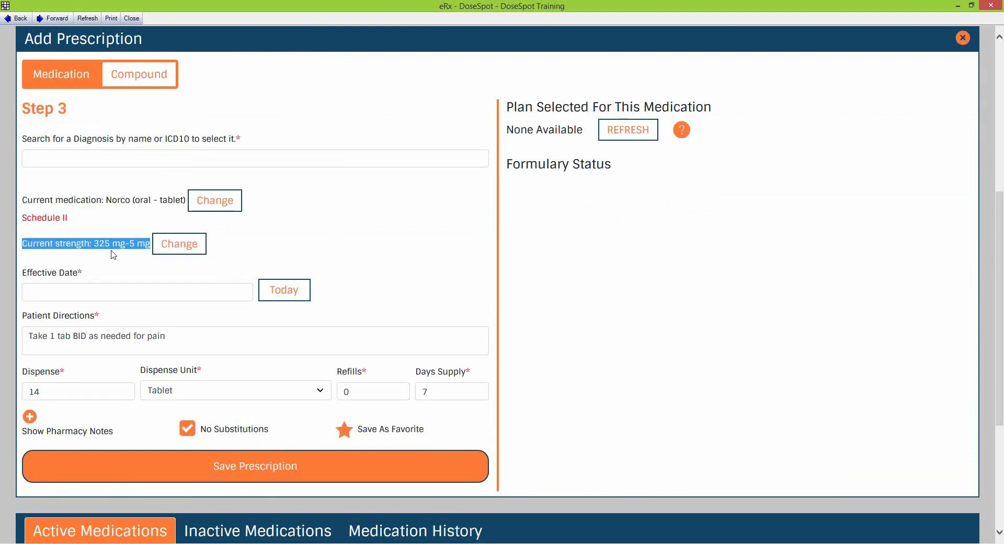
drag(181, 340, 27, 337)
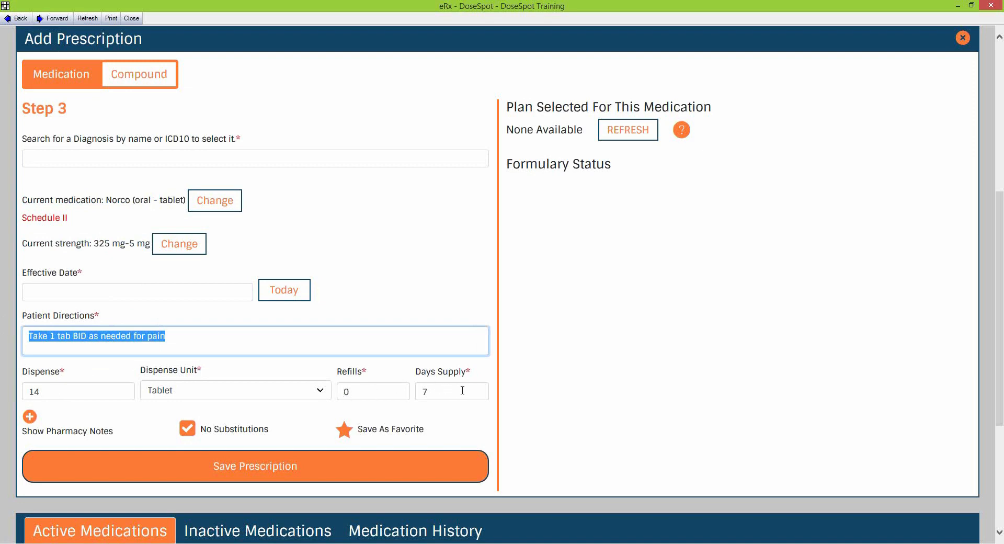
click(29, 417)
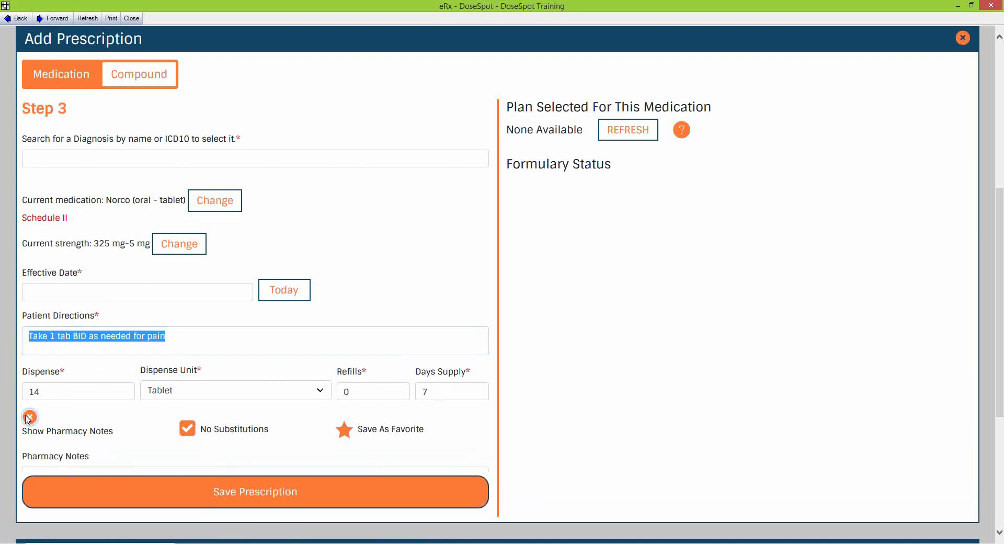
click(29, 419)
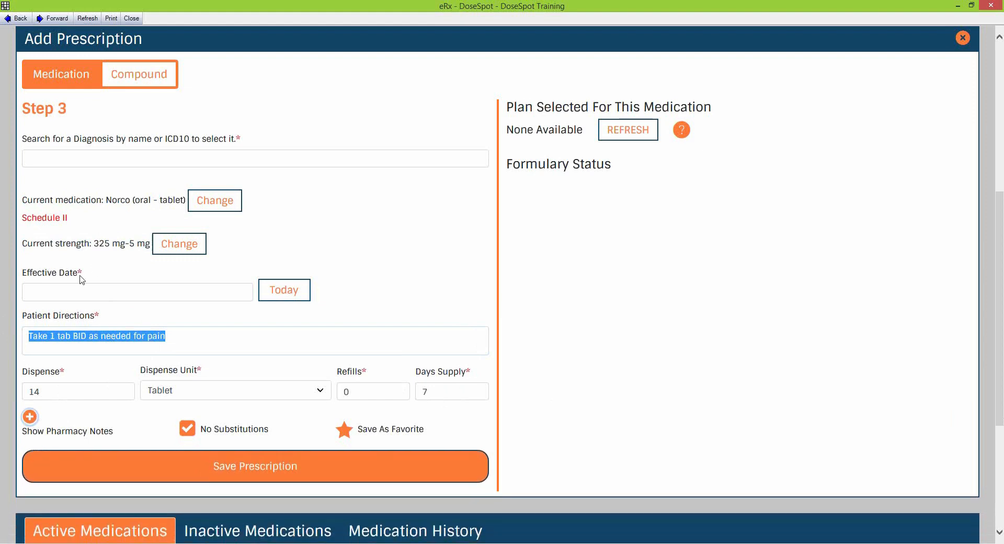
click(296, 296)
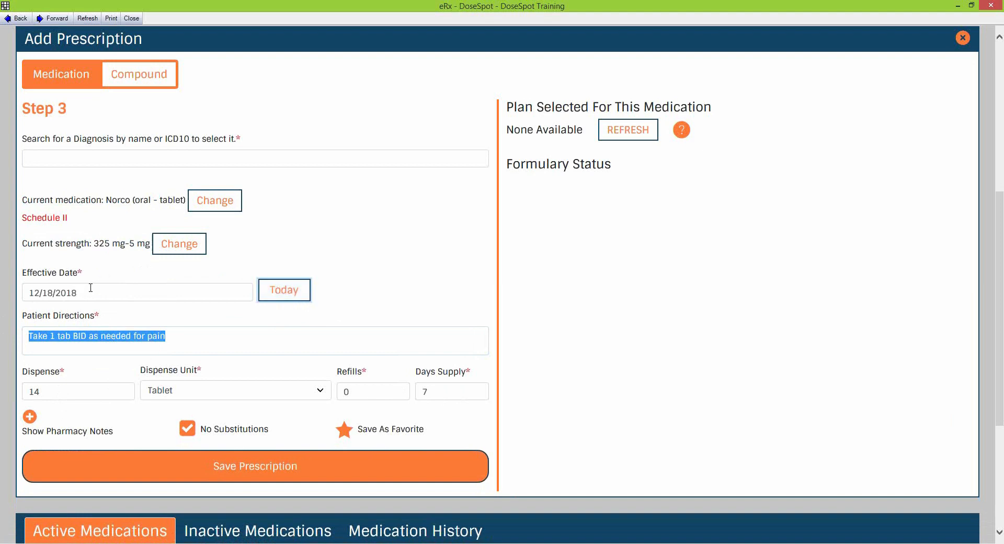
click(153, 290)
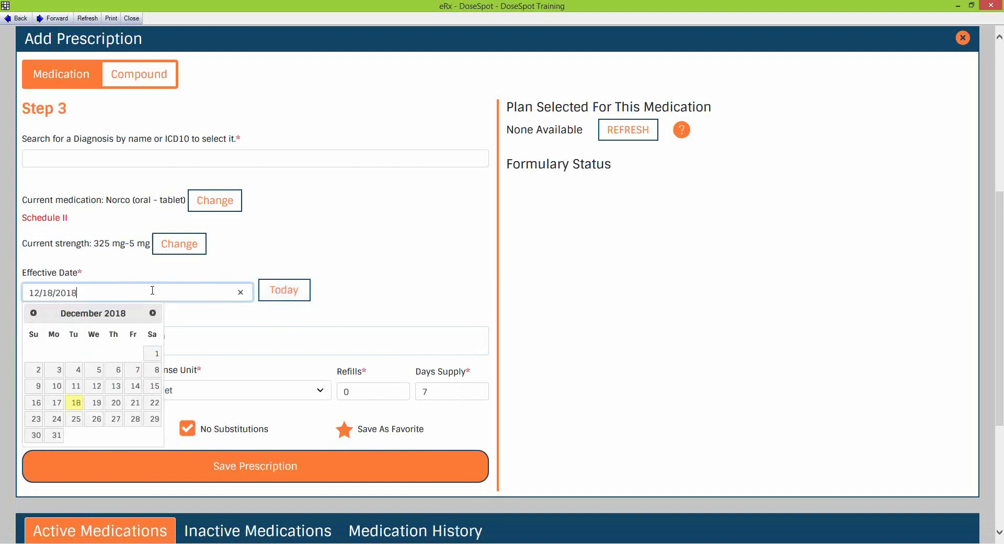
click(97, 403)
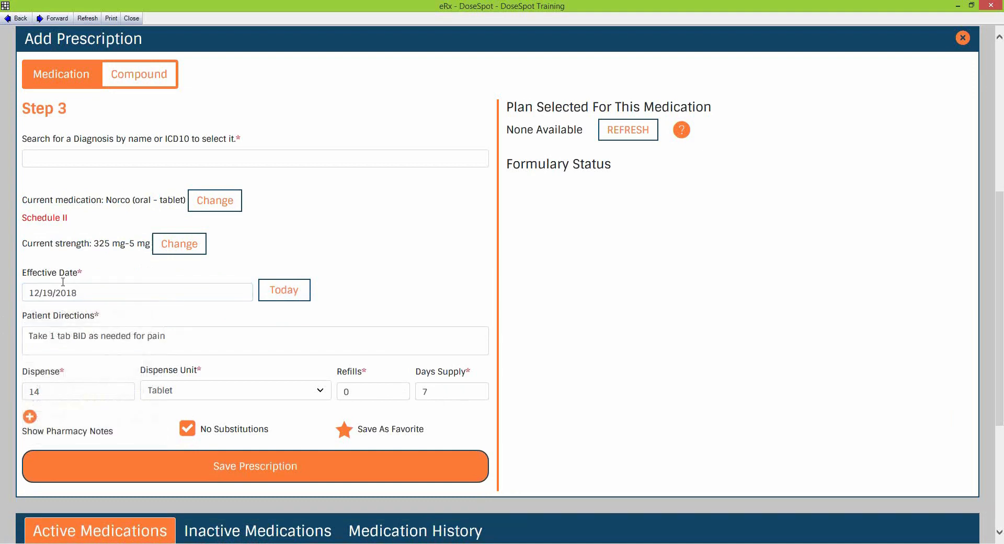
Search diagnoses for 'tooth' and choose Disturbances in tooth formation
scroll(358, 249, up, 2)
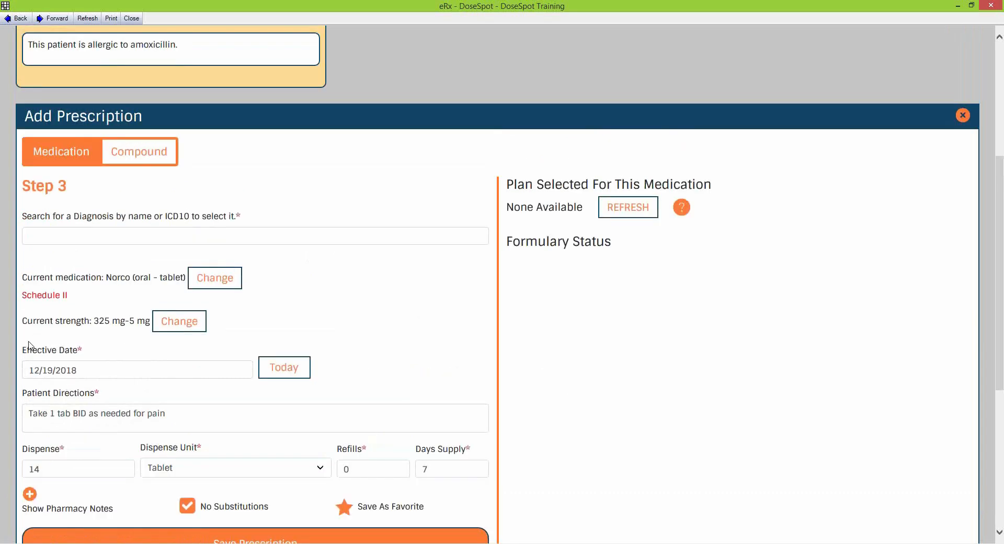
click(144, 242)
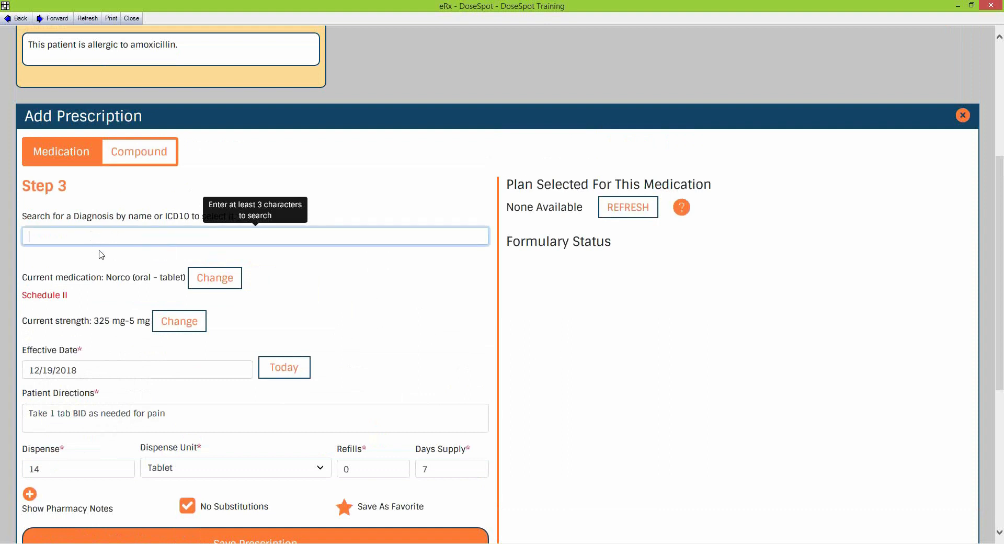
text(tyooth)
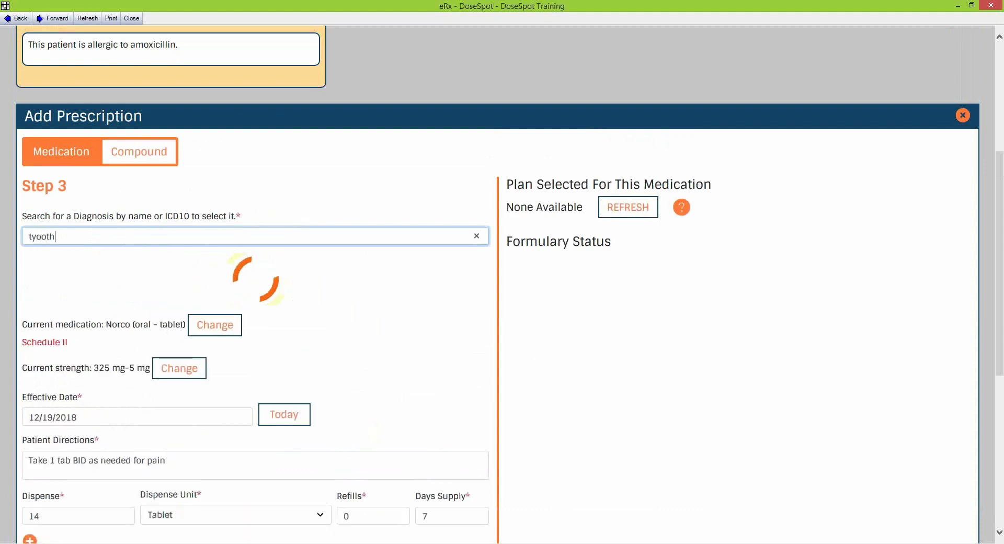
key(BackSpace)
key(BackSpace)
key(BackSpace)
key(BackSpace)
key(BackSpace)
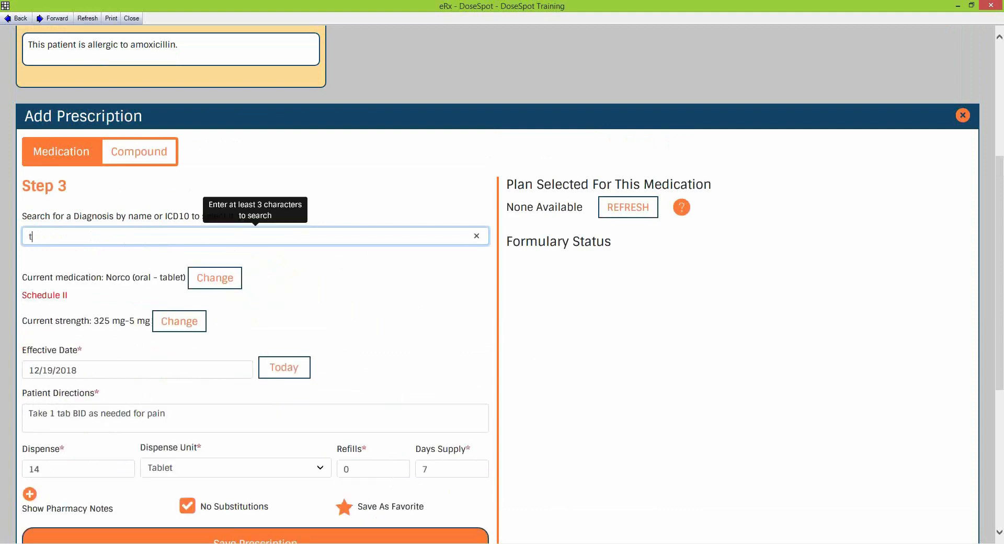
text(ooth)
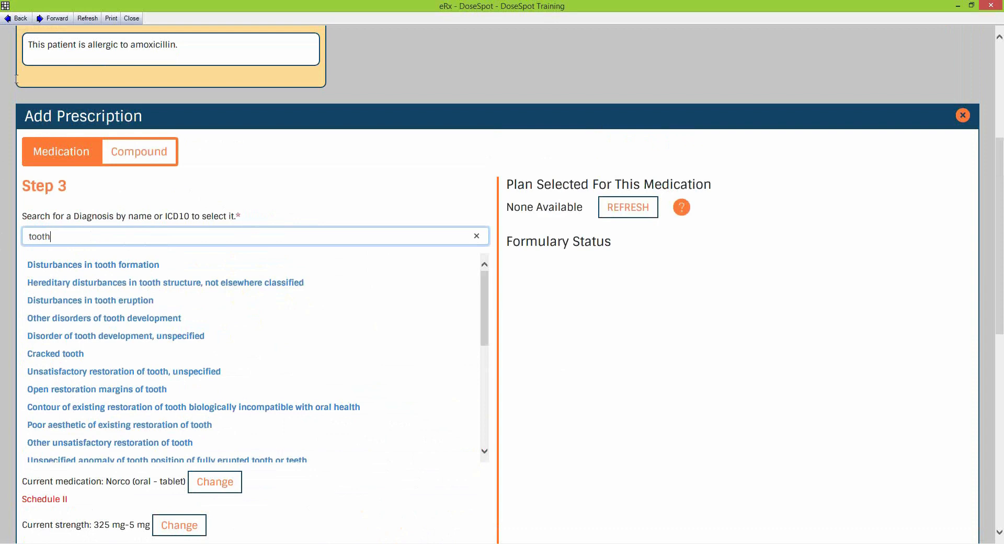
click(130, 267)
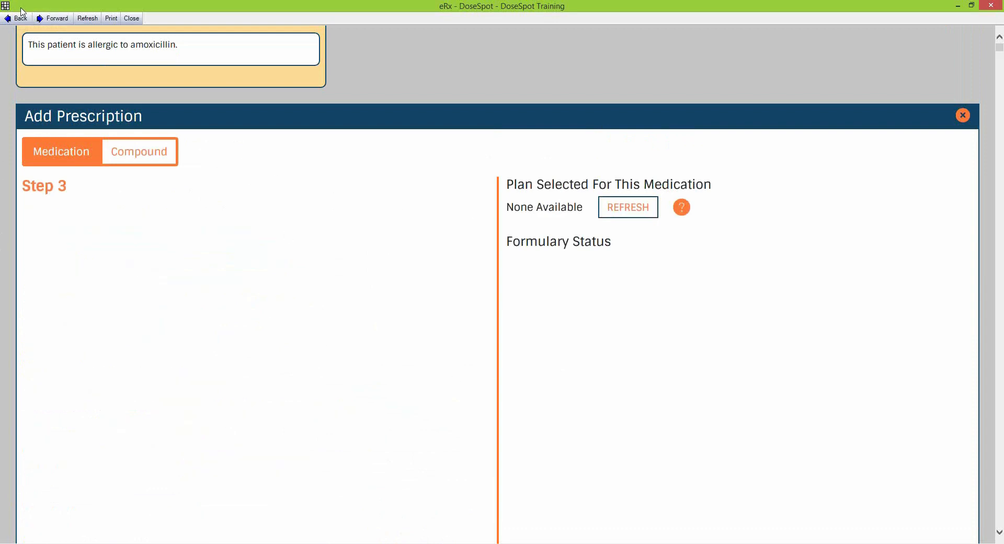
Cancel the Abandon work prompt to keep the Norco draft open
scroll(120, 45, up, 3)
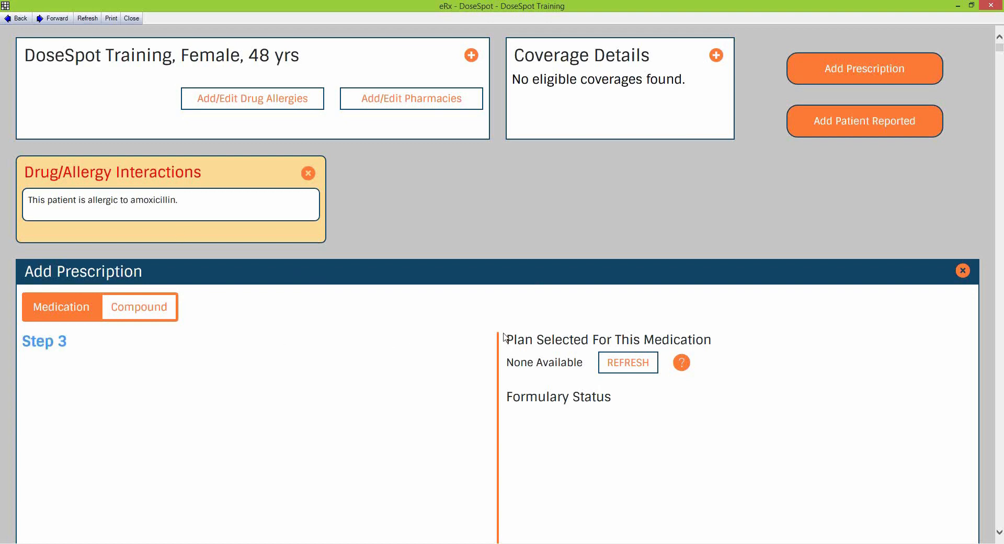
scroll(502, 337, down, 5)
scroll(475, 334, up, 7)
scroll(401, 425, down, 5)
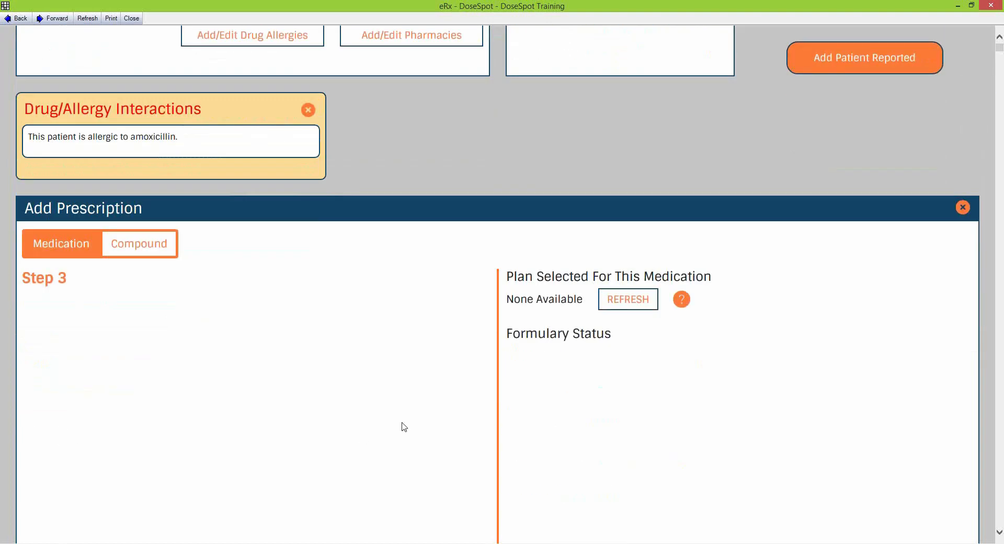
scroll(434, 408, up, 6)
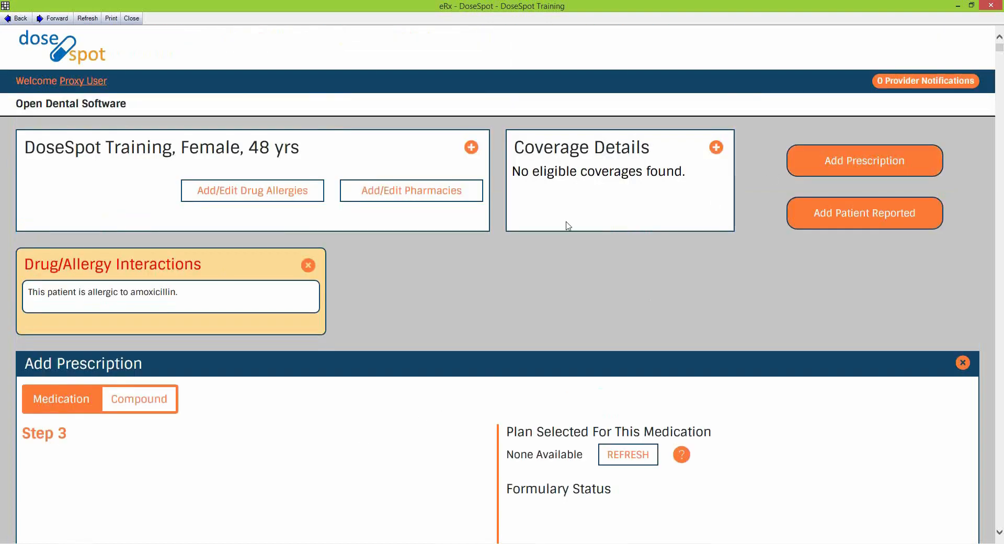
click(895, 167)
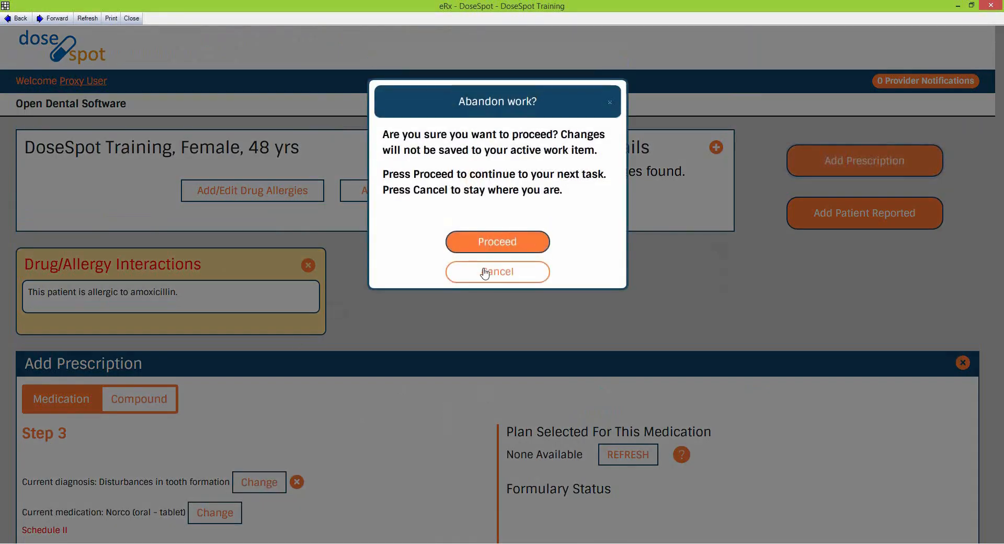
click(498, 275)
scroll(426, 448, down, 7)
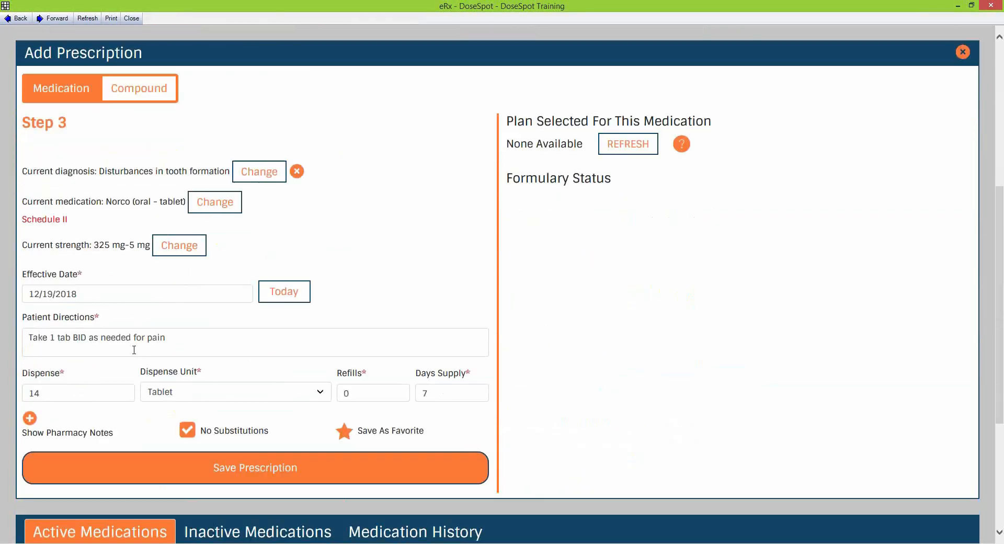
scroll(494, 242, up, 2)
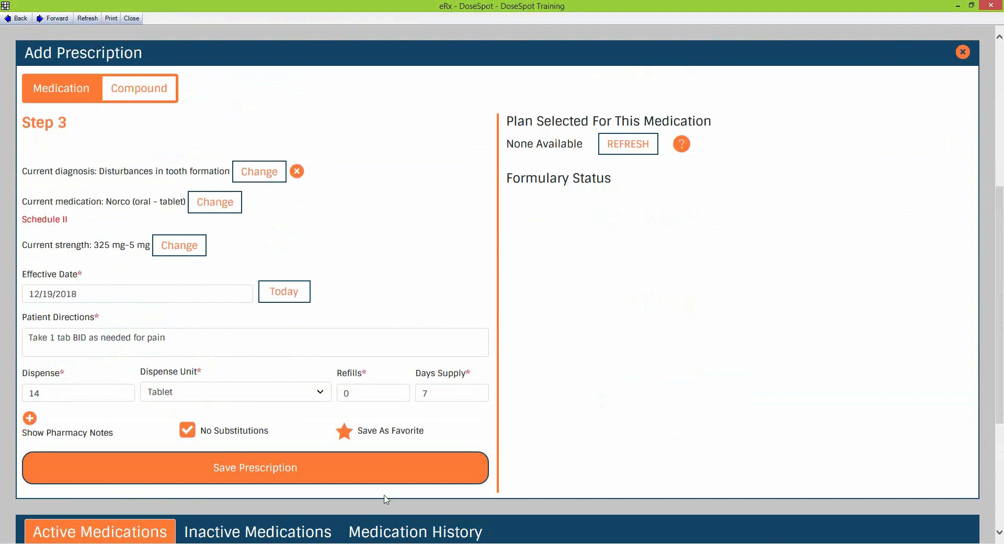
Save the Norco draft to Pending Medications and close the eRx window
click(275, 470)
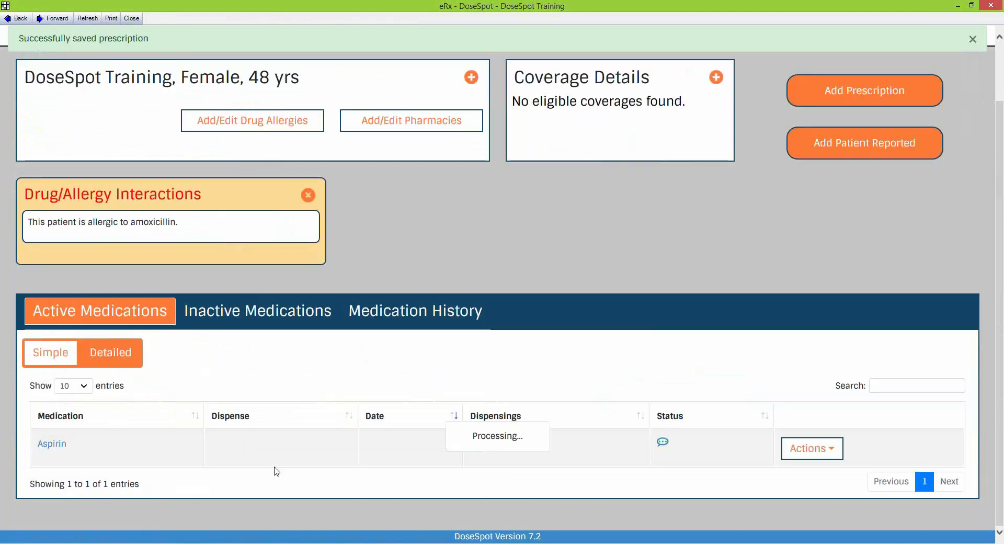
scroll(646, 337, down, 2)
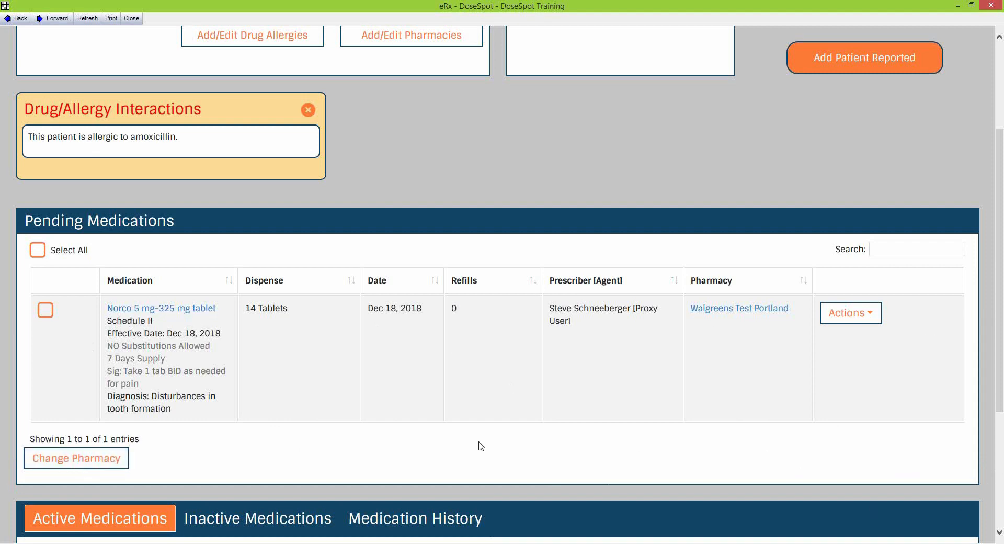
scroll(480, 444, up, 3)
scroll(522, 474, down, 3)
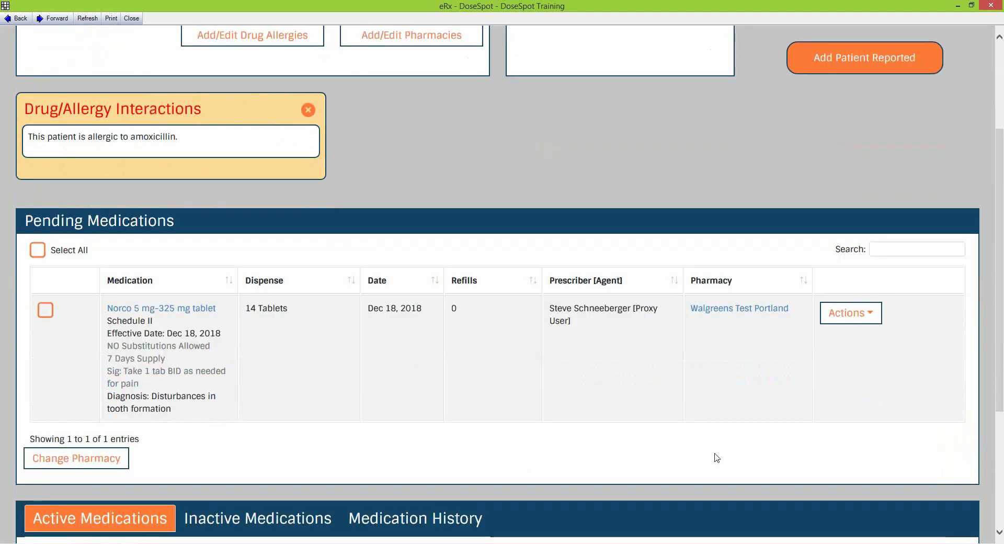
scroll(426, 185, up, 3)
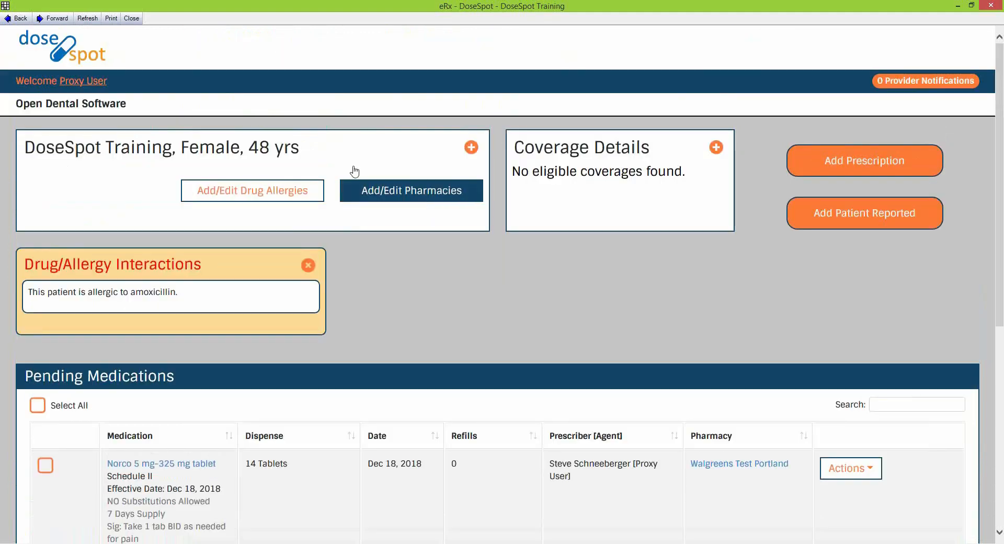
click(132, 19)
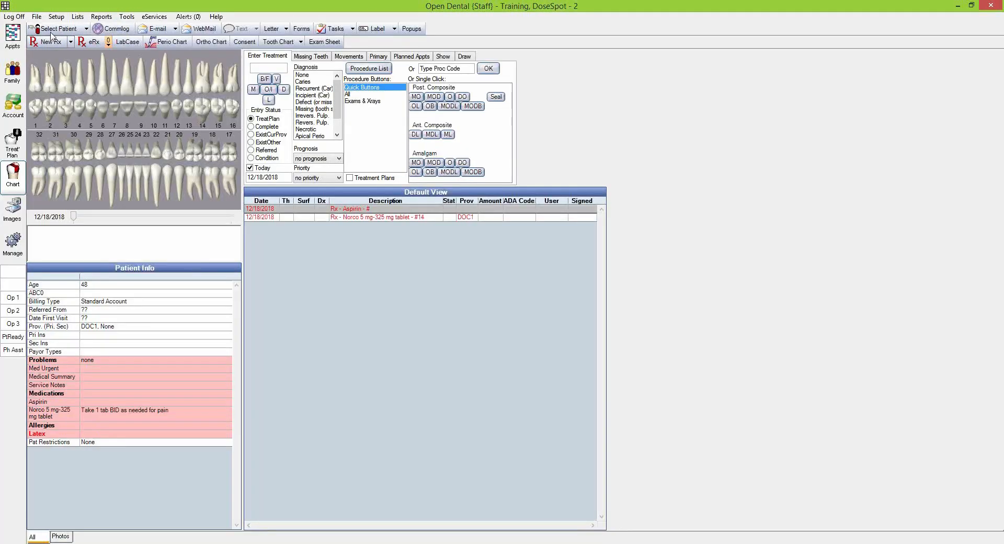
Log off Staff and log back on as the Doctor
click(8, 17)
click(539, 294)
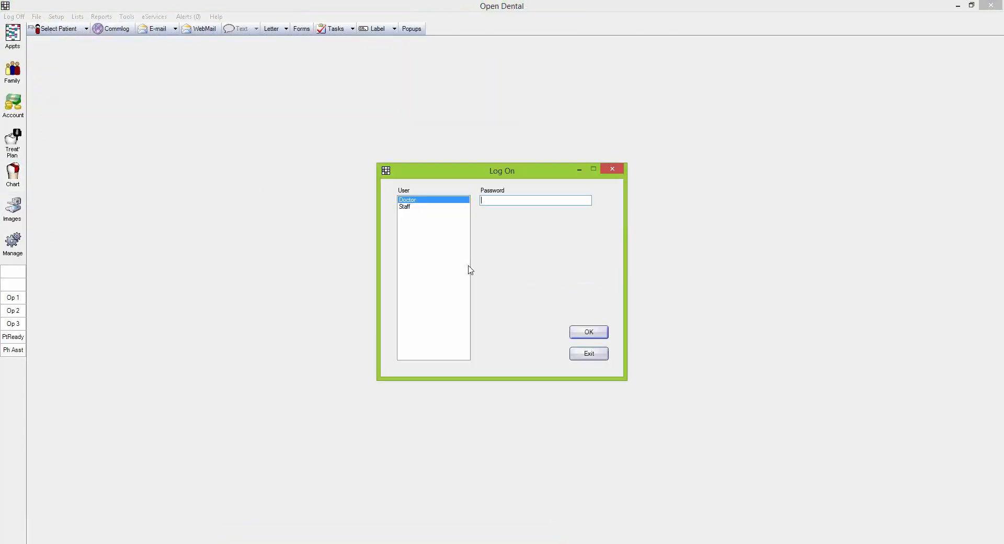
click(592, 332)
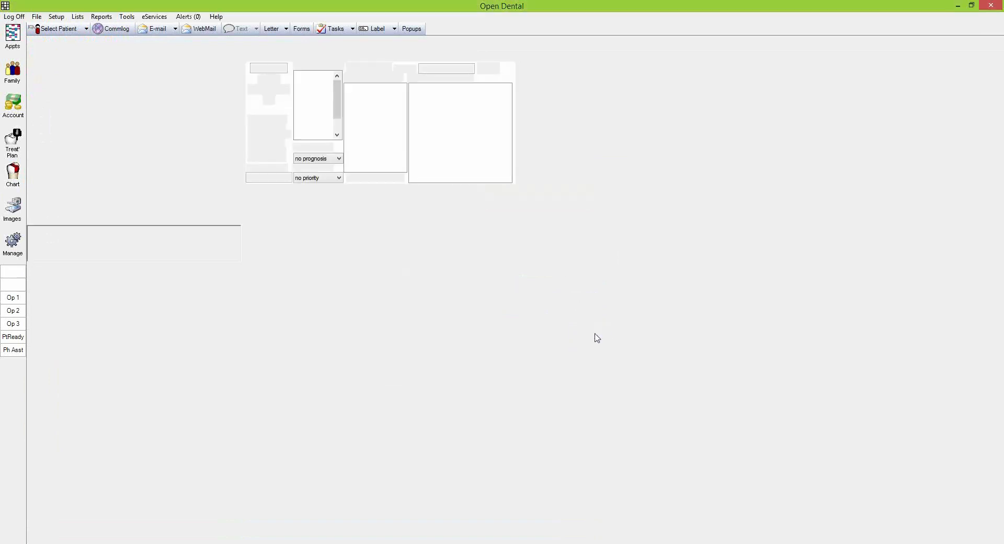
click(94, 42)
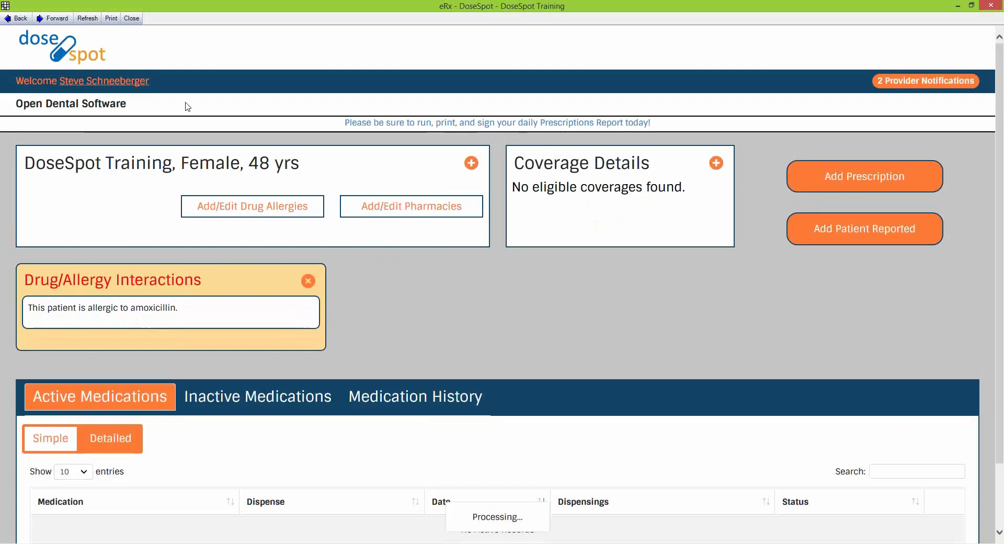
click(128, 19)
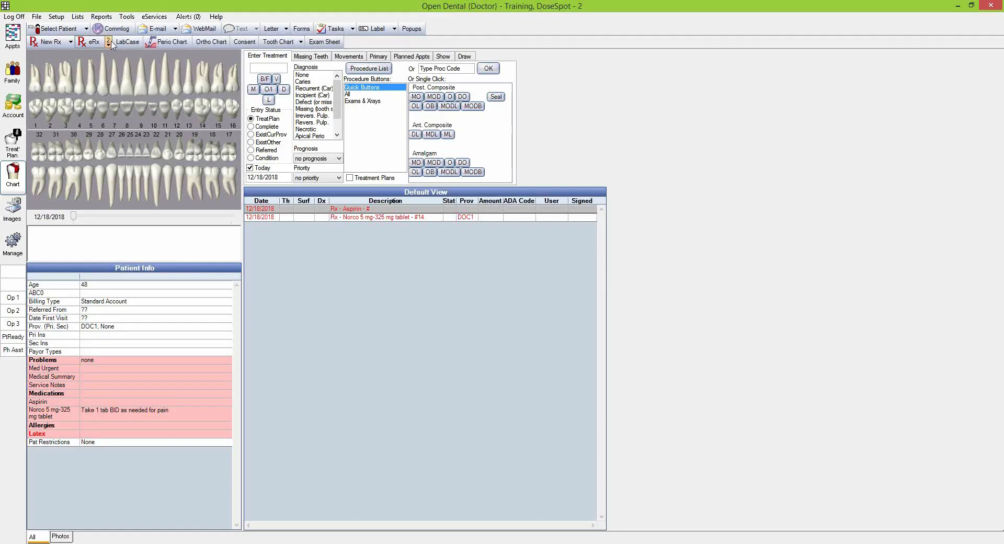
Open eRx Pending Prescriptions and view the pending Norco prescription
click(110, 46)
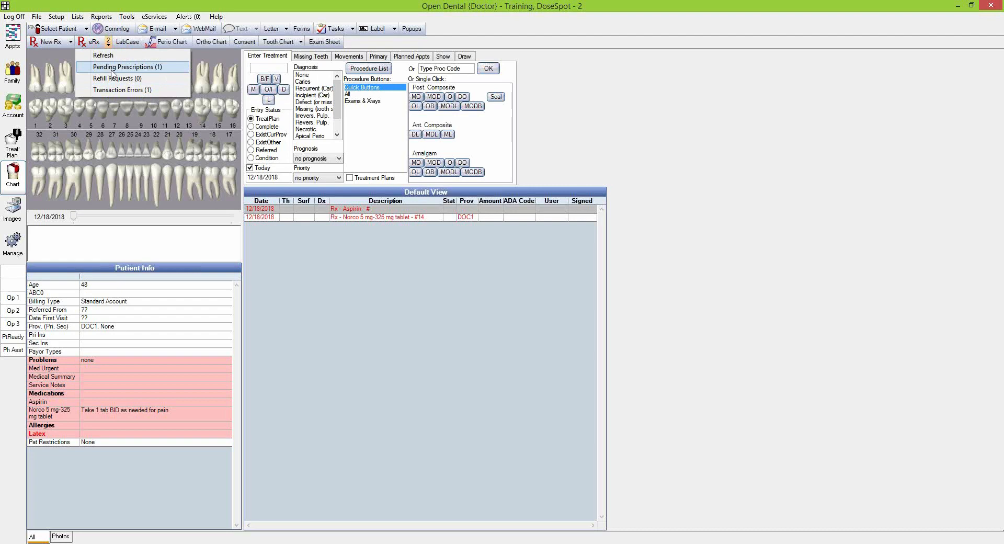
click(113, 68)
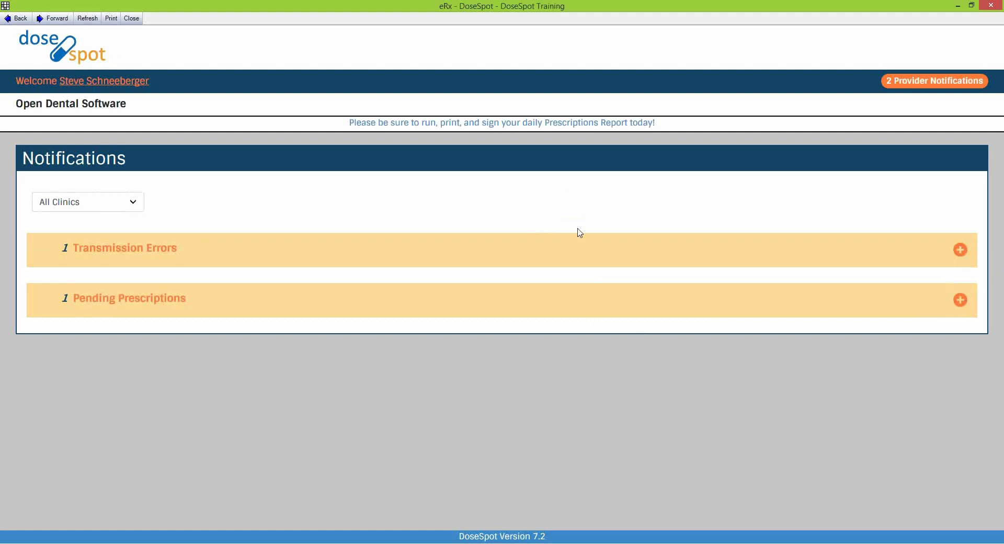
click(962, 301)
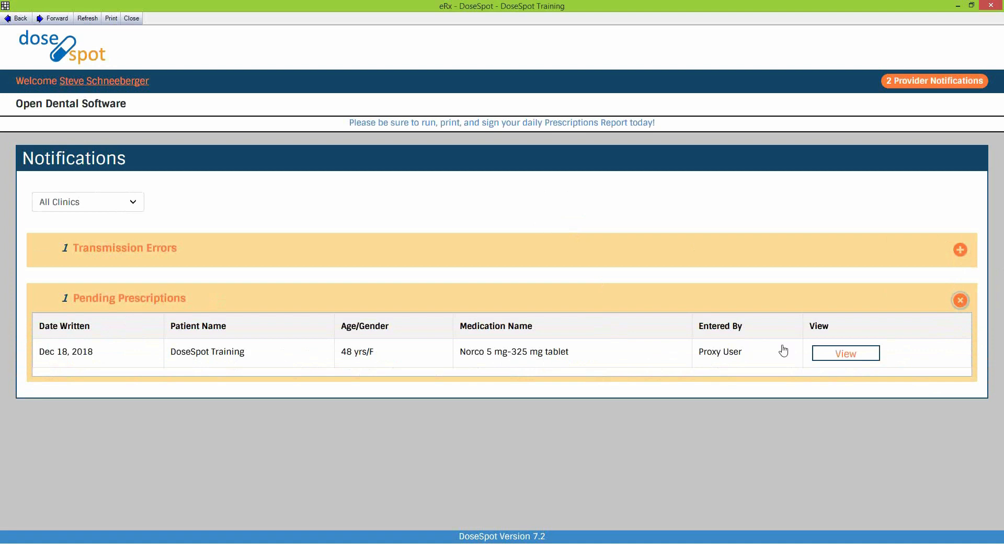
click(843, 357)
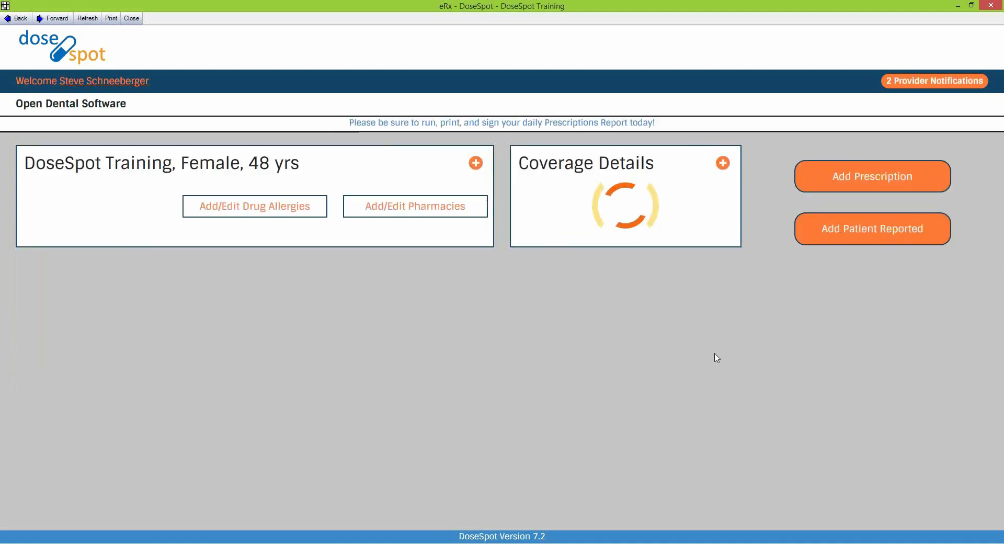
Tick the pending Norco for approval and note the Walgreens Test Portland EPCS warning
scroll(671, 329, down, 2)
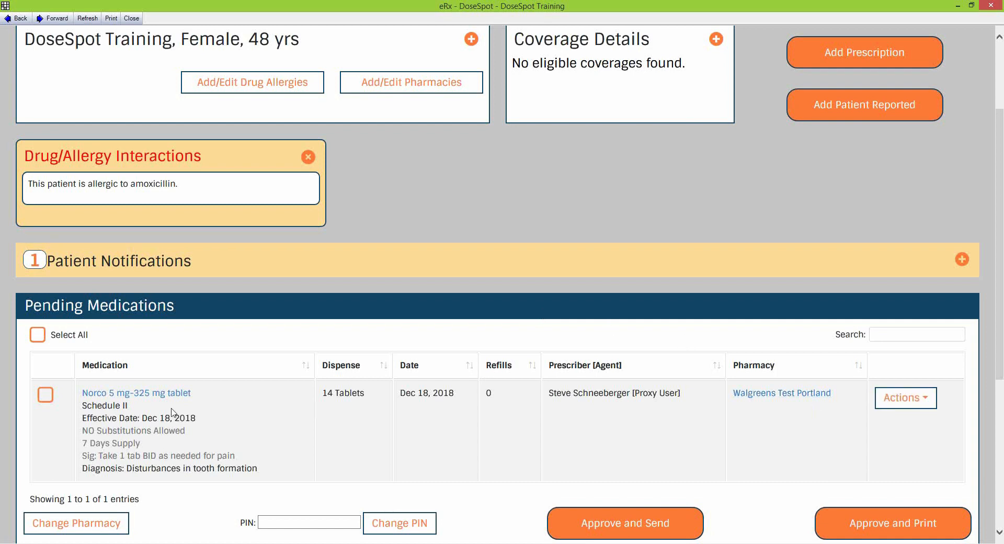
click(46, 395)
scroll(293, 418, down, 1)
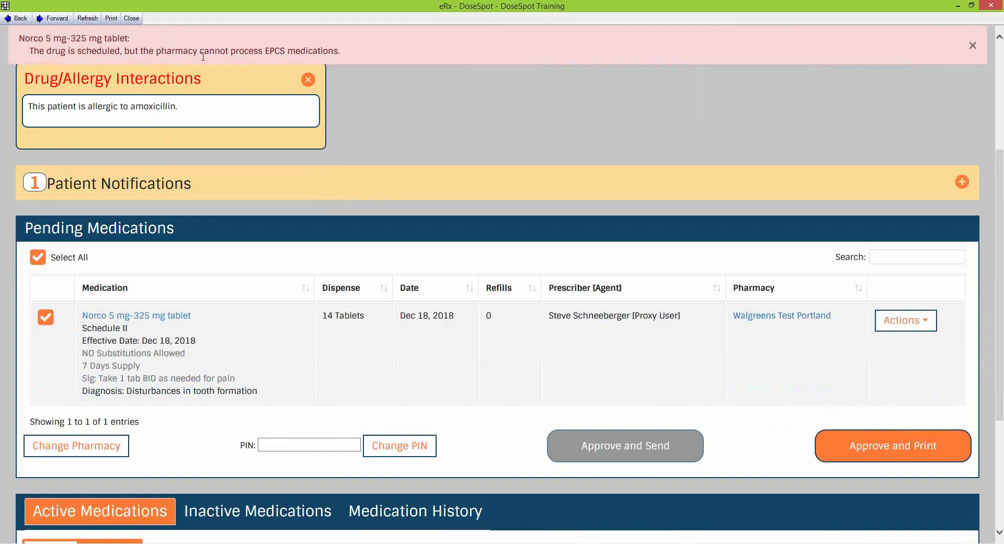
drag(78, 49, 310, 58)
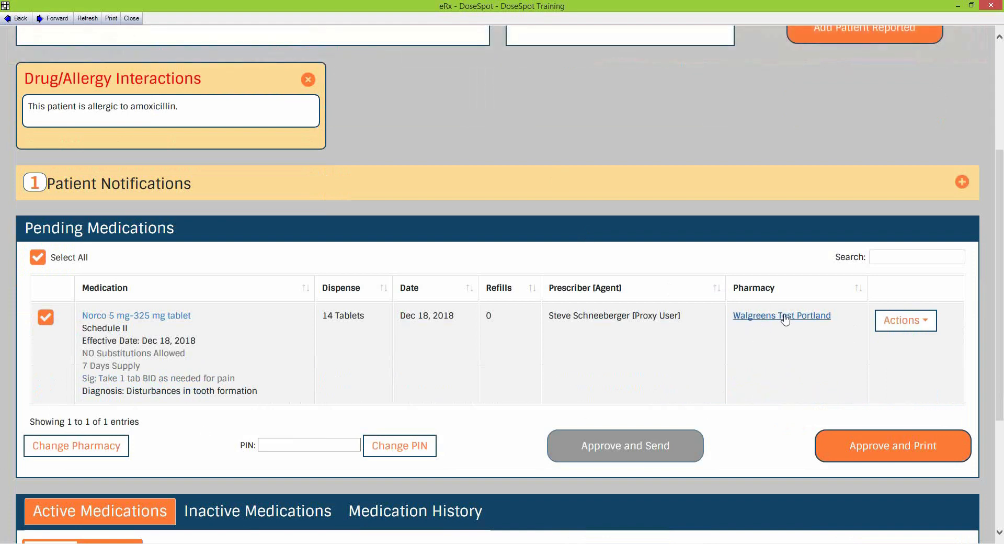
Run an EPCS-only pharmacy search and switch Norco's pharmacy to INTERFACES PPI in Pittsburgh, PA
click(77, 448)
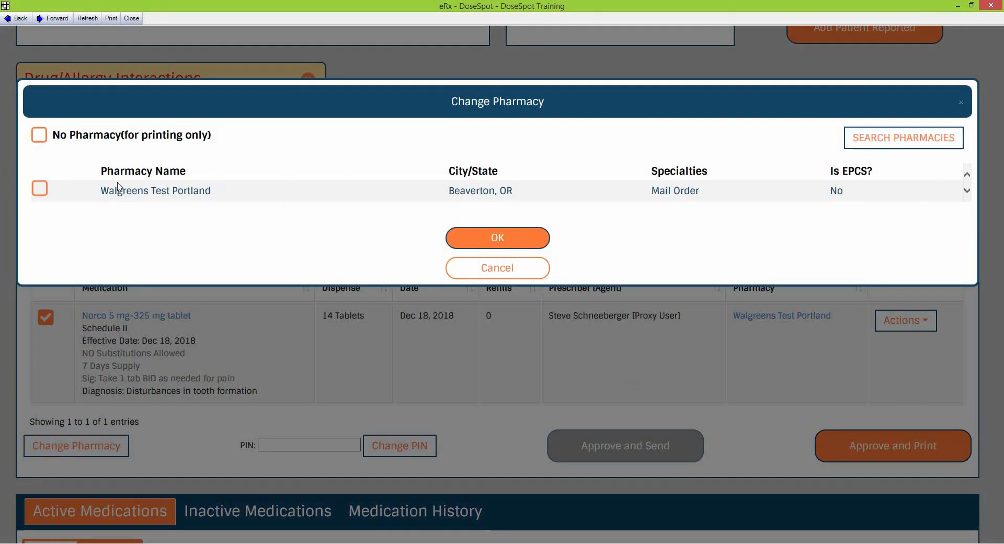
click(914, 141)
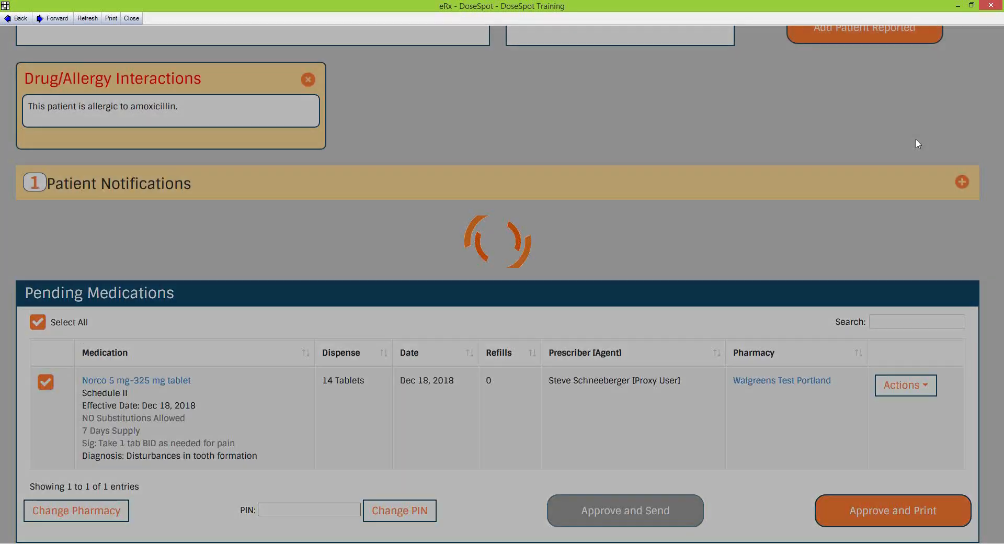
click(363, 117)
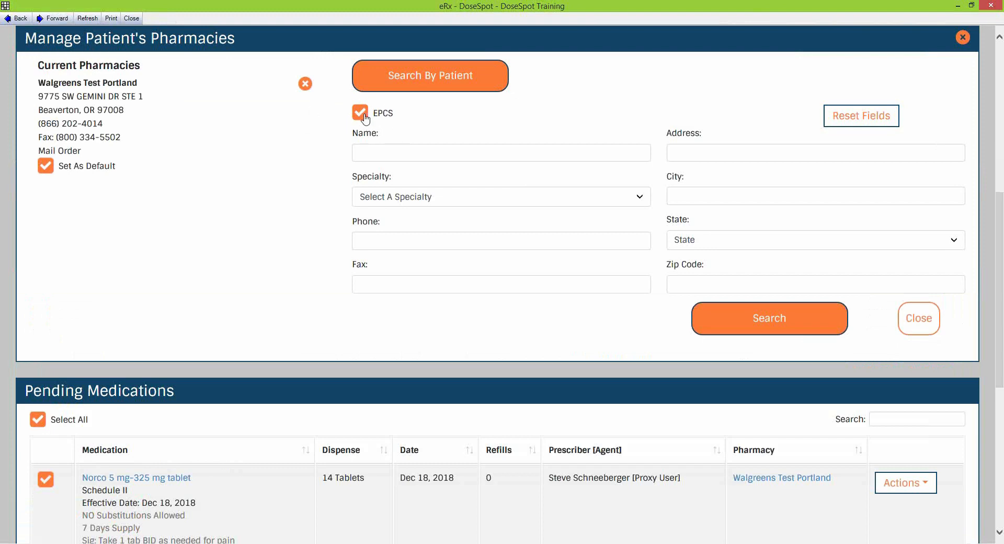
click(758, 321)
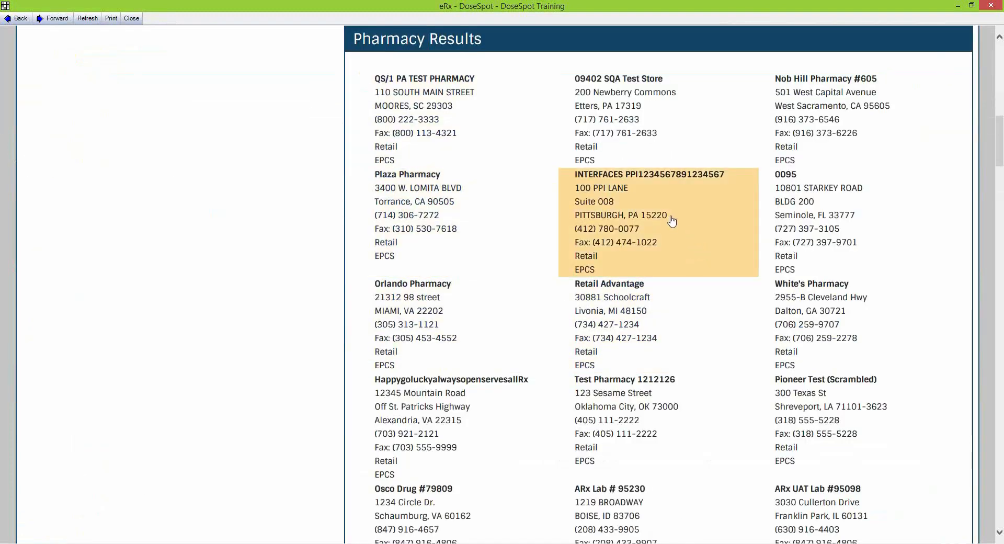
click(673, 221)
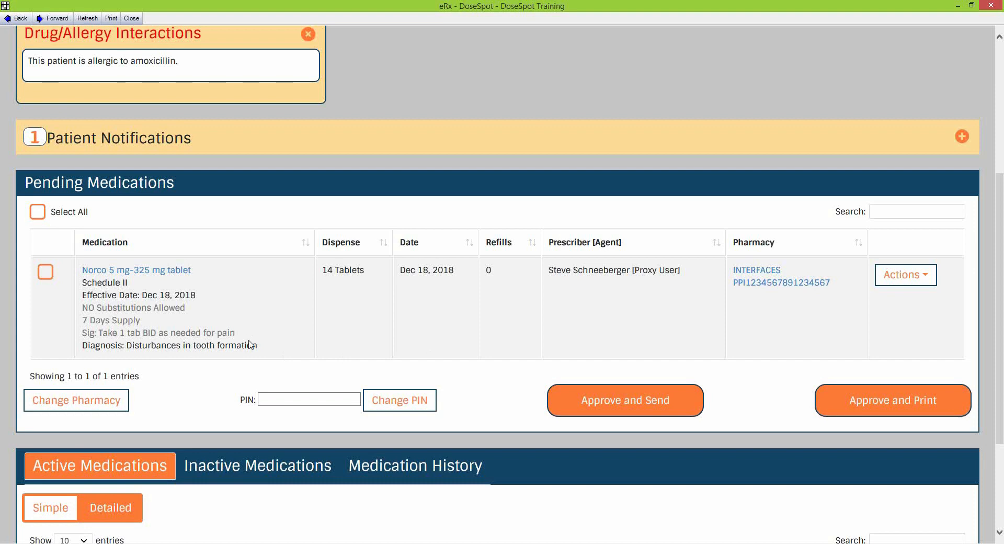
Select the Norco prescription, enter the prescriber PIN and approve it for sending
click(46, 272)
click(332, 401)
text(••••)
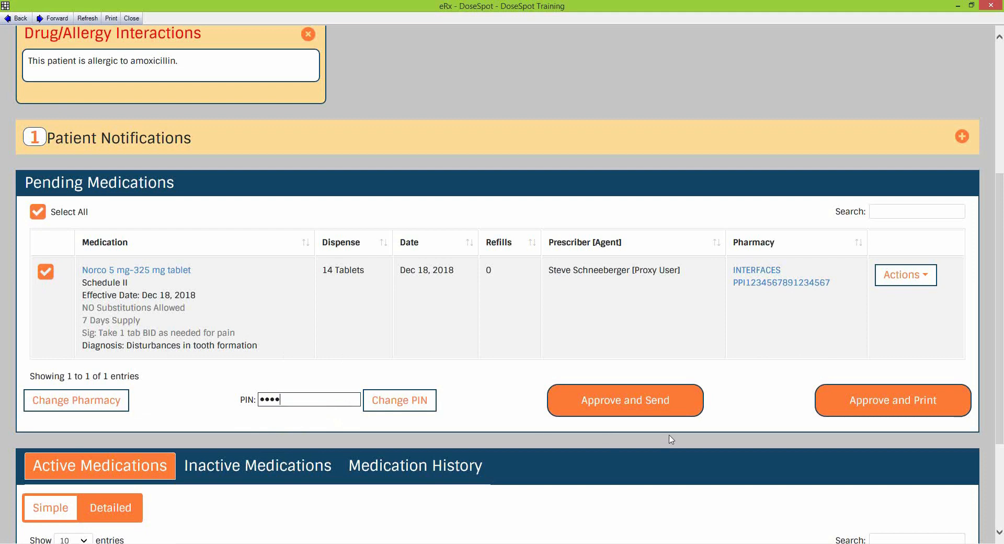
click(644, 407)
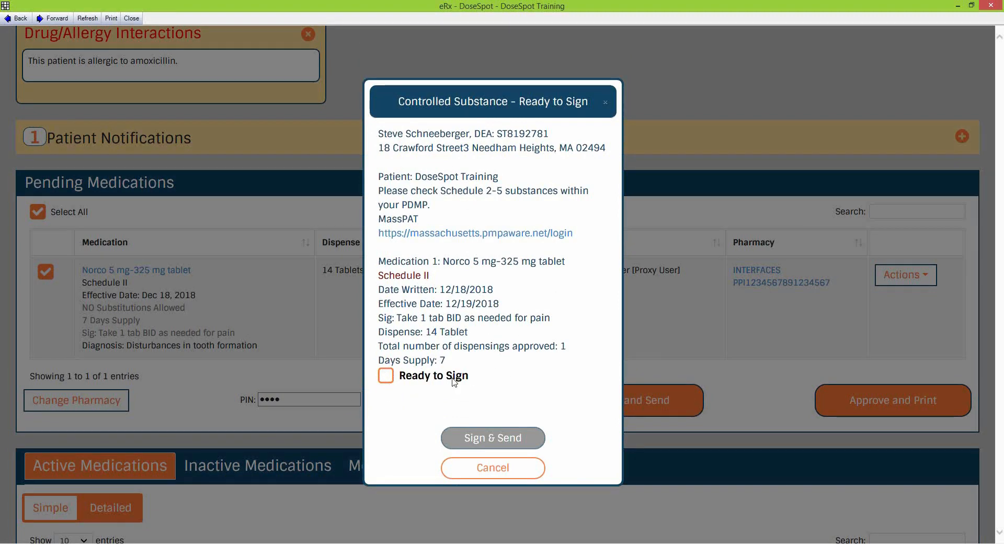
Mark the Norco prescription Ready to Sign and enter the signing PIN and two-factor security code
click(388, 379)
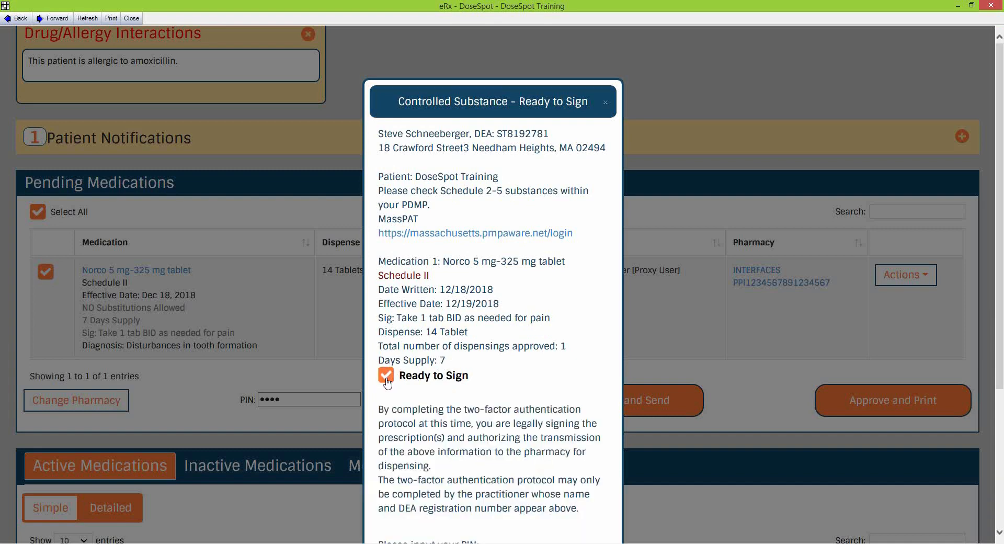
scroll(530, 326, down, 4)
click(402, 368)
text(1234)
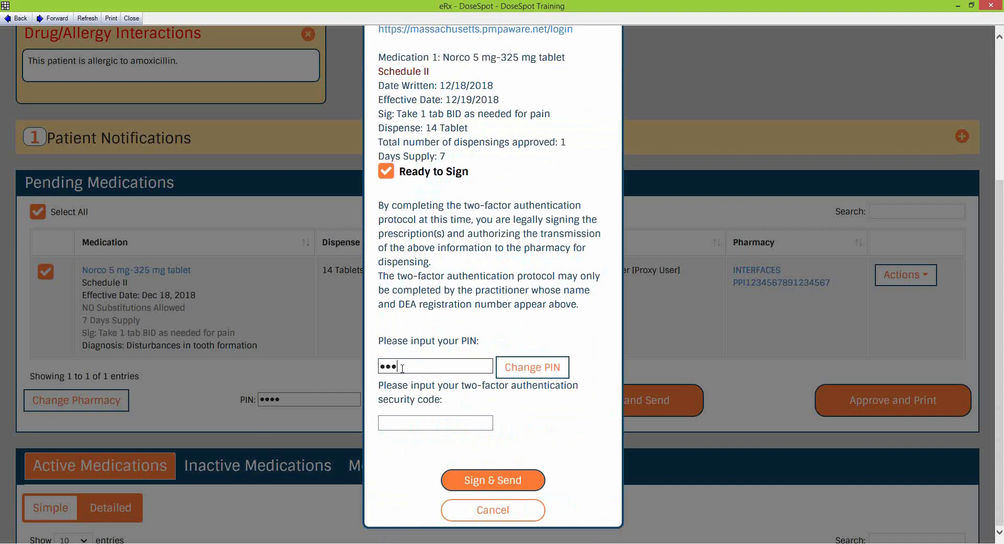
click(414, 424)
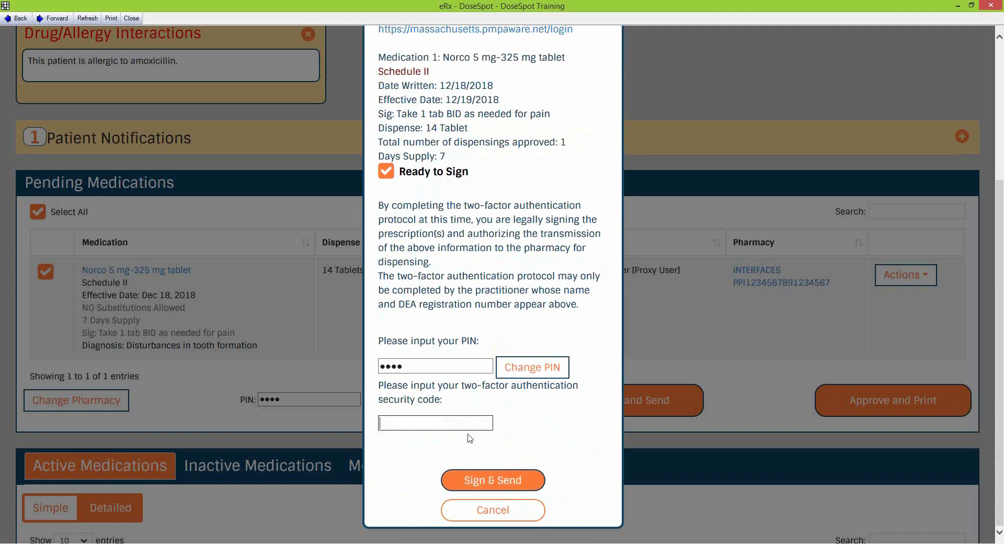
text(123456)
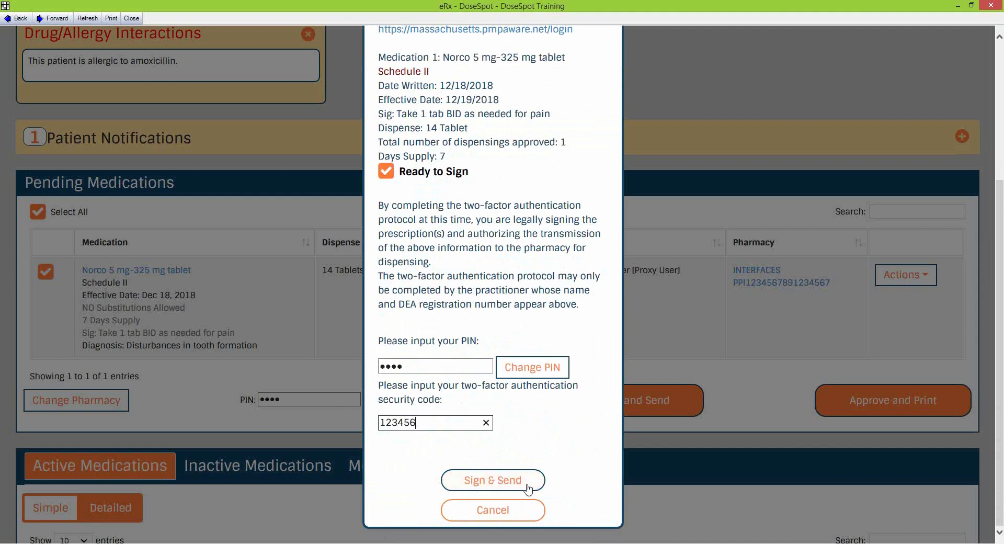
Sign and send the Norco prescription, then dismiss the signing dialog
click(535, 479)
click(528, 512)
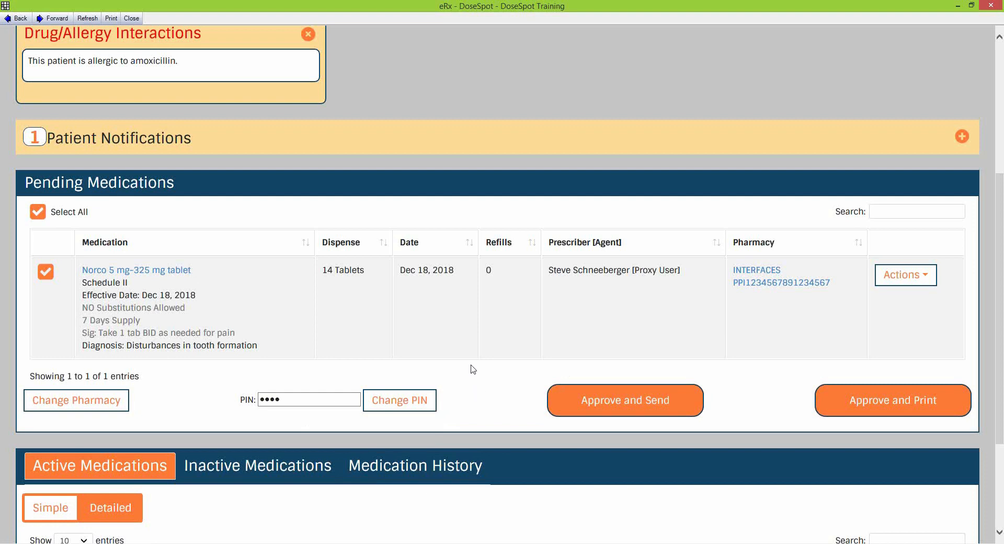
scroll(492, 403, up, 1)
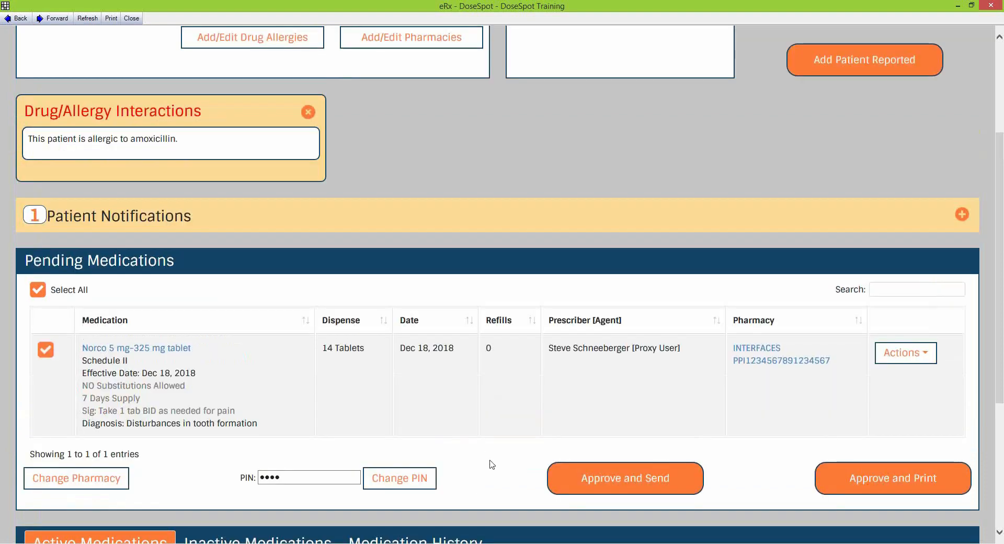